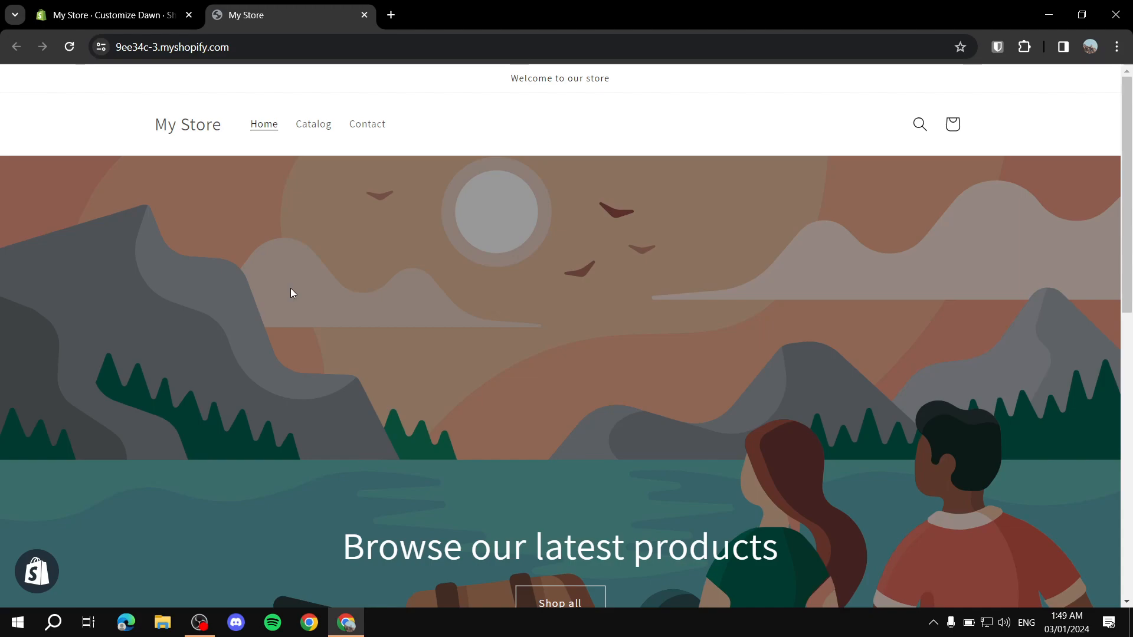
Step: Scroll through the storefront preview, then close the My Store tab
{"action": "scroll", "coordinate": [378, 218], "scroll_direction": "down", "scroll_amount": 4}
{"action": "scroll", "coordinate": [413, 224], "scroll_direction": "down", "scroll_amount": 3}
{"action": "scroll", "coordinate": [517, 271], "scroll_direction": "down", "scroll_amount": 3}
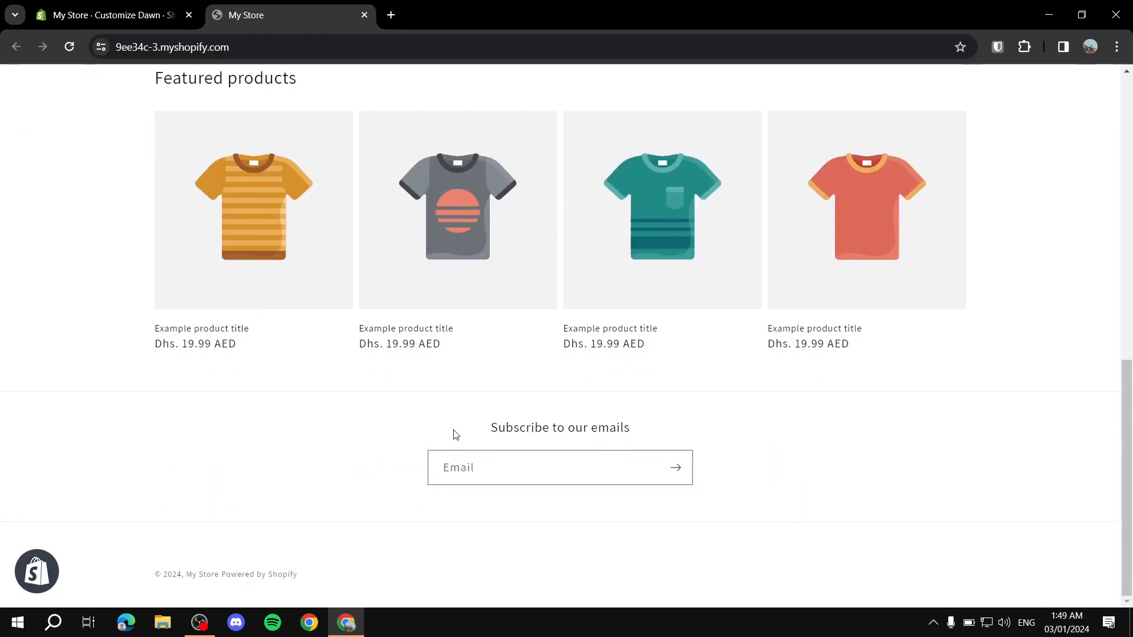
{"action": "scroll", "coordinate": [405, 236], "scroll_direction": "up", "scroll_amount": 8}
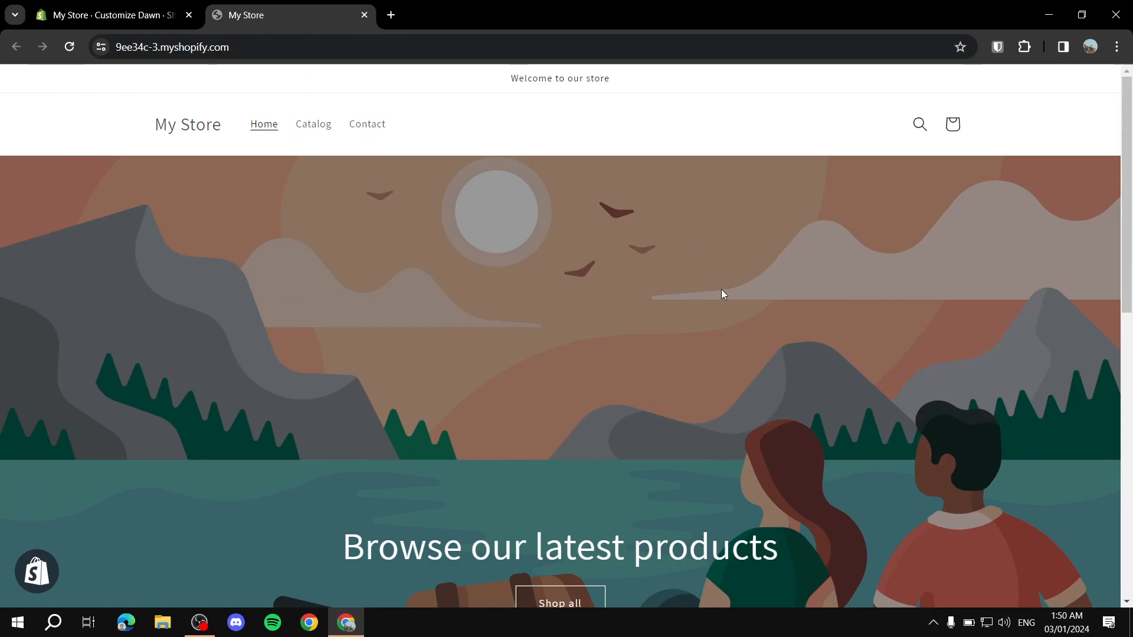
{"action": "scroll", "coordinate": [720, 289], "scroll_direction": "down", "scroll_amount": 10}
{"action": "scroll", "coordinate": [590, 317], "scroll_direction": "up", "scroll_amount": 2}
{"action": "scroll", "coordinate": [590, 317], "scroll_direction": "up", "scroll_amount": 8}
{"action": "left_click", "coordinate": [364, 14]}
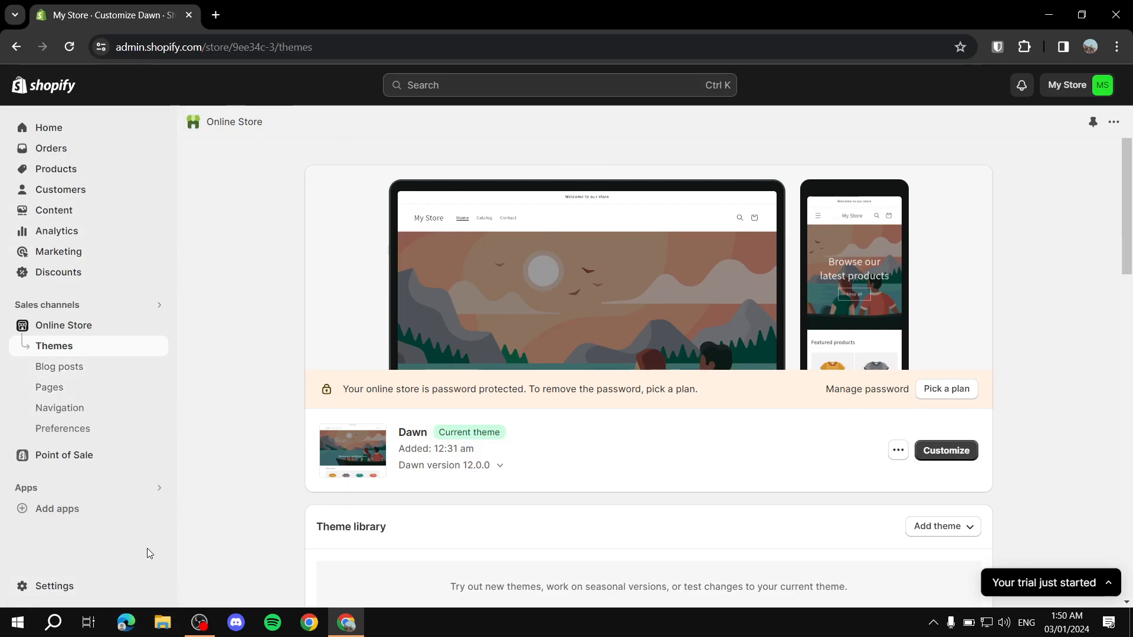
Step: Open the Shopify App Store in a new tab from the Add apps panel
{"action": "left_click", "coordinate": [88, 513]}
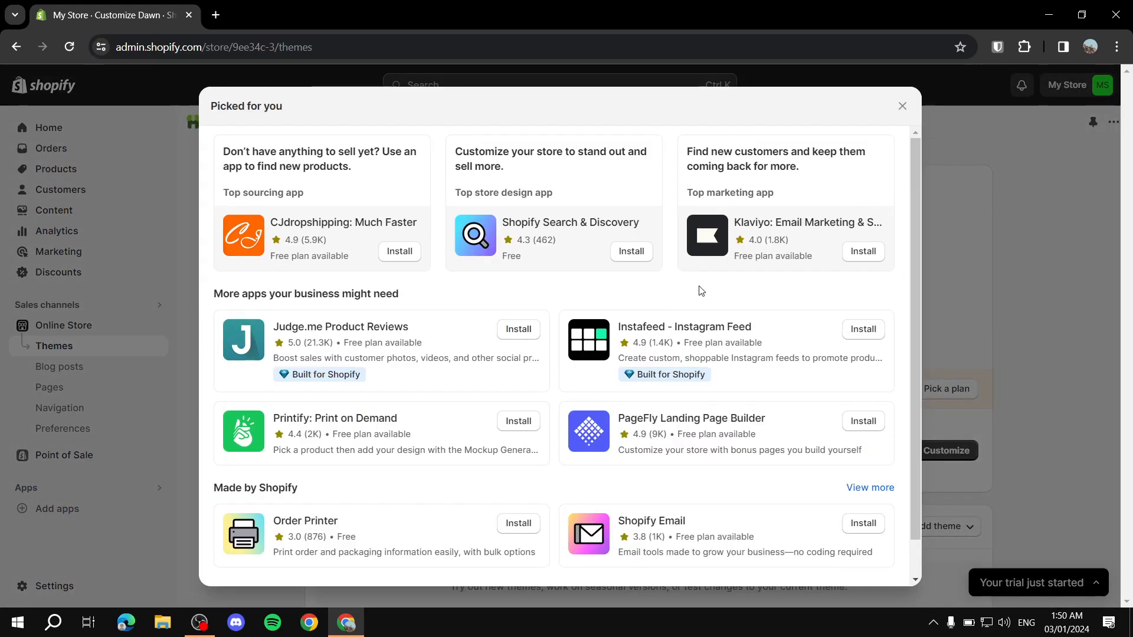
{"action": "scroll", "coordinate": [582, 312], "scroll_direction": "down", "scroll_amount": 1}
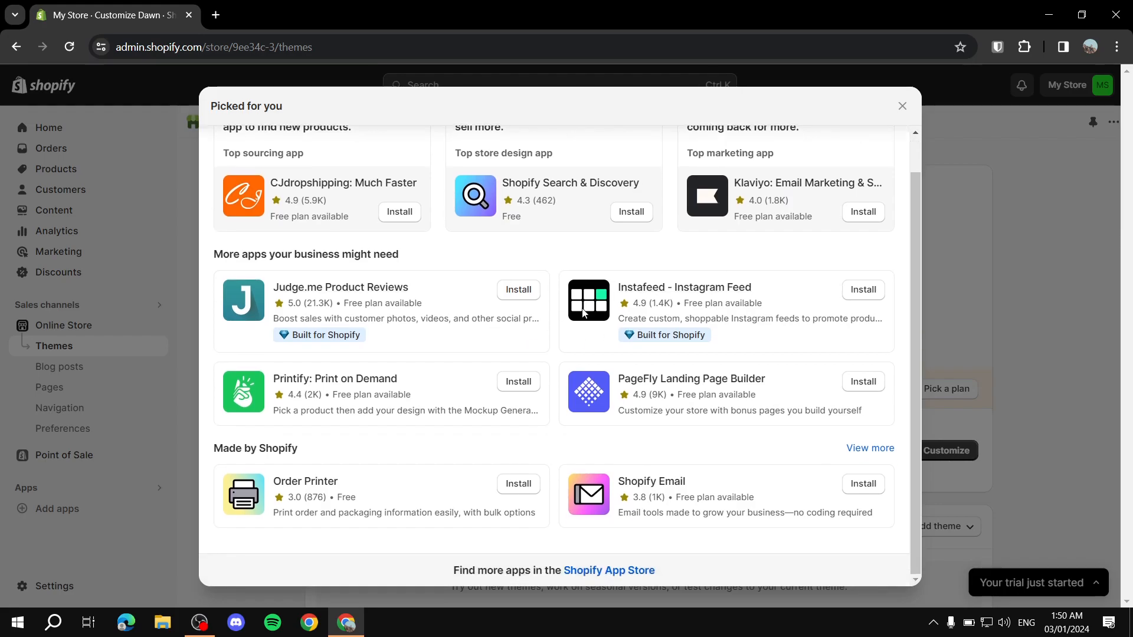
{"action": "left_click", "coordinate": [616, 570]}
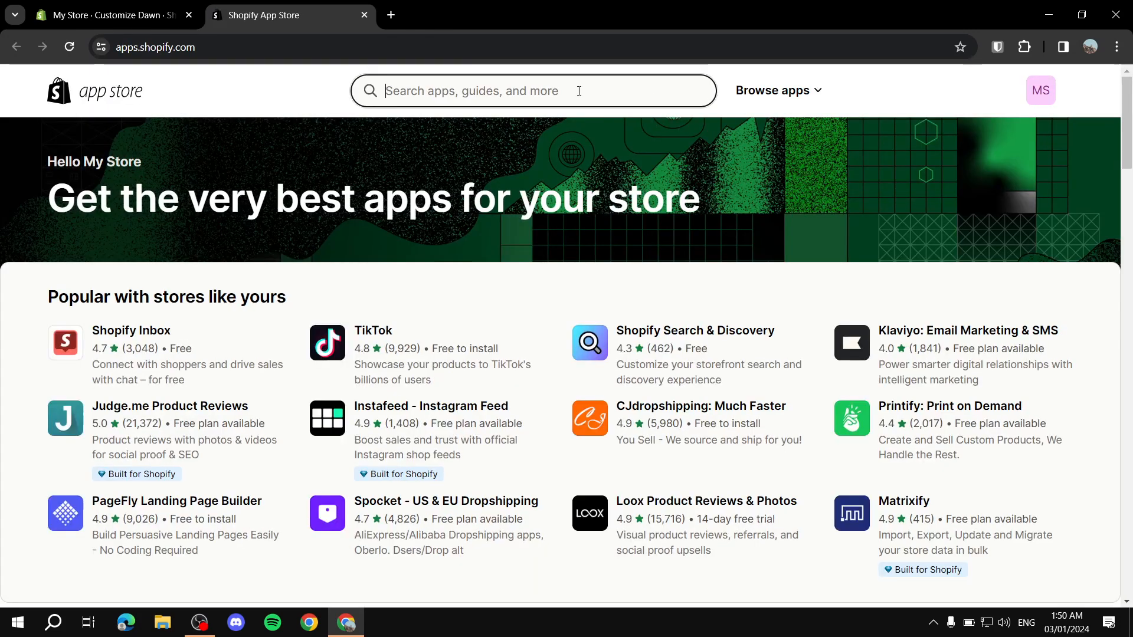
Step: Search the App Store for 'printify', then close the search results tab
{"action": "left_click", "coordinate": [579, 91]}
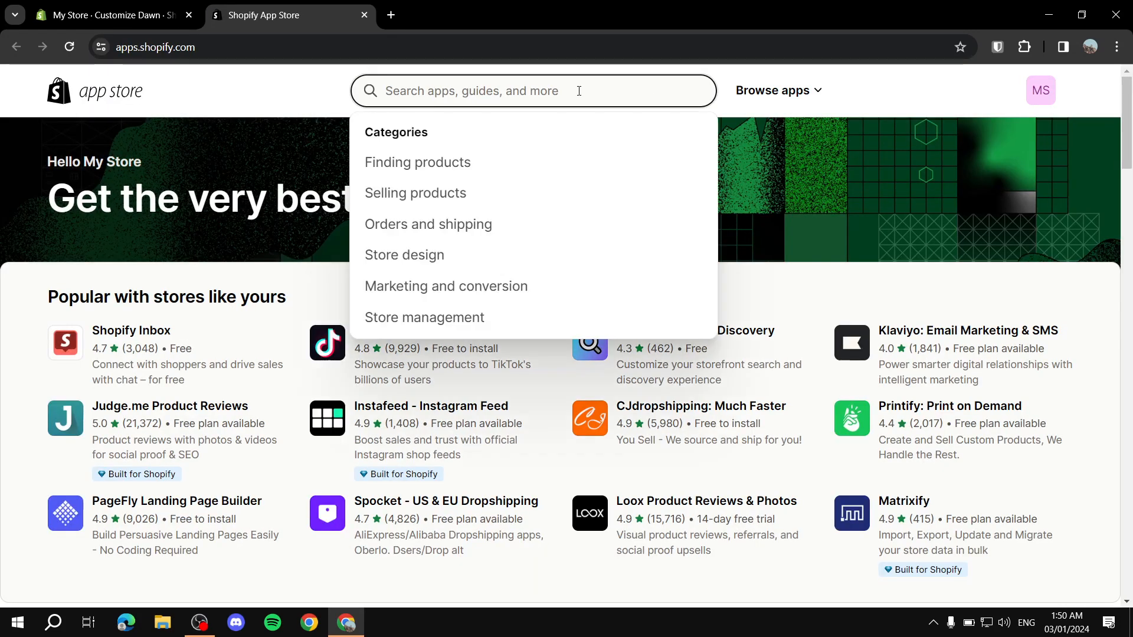
{"action": "type", "text": "Print"}
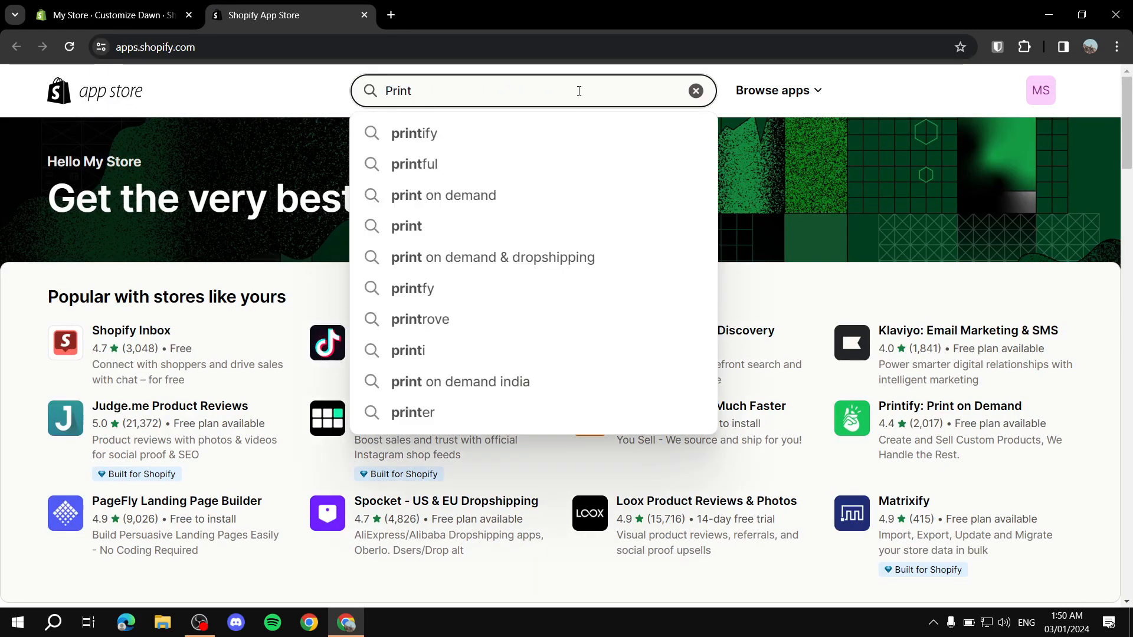
{"action": "left_click", "coordinate": [503, 135]}
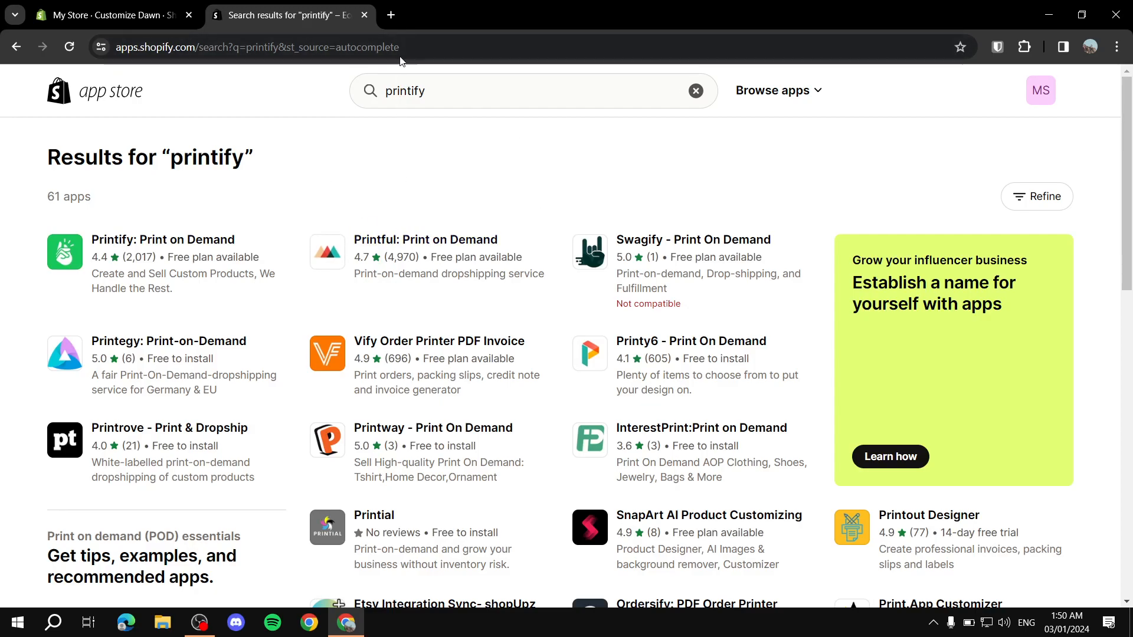
{"action": "left_click", "coordinate": [364, 14]}
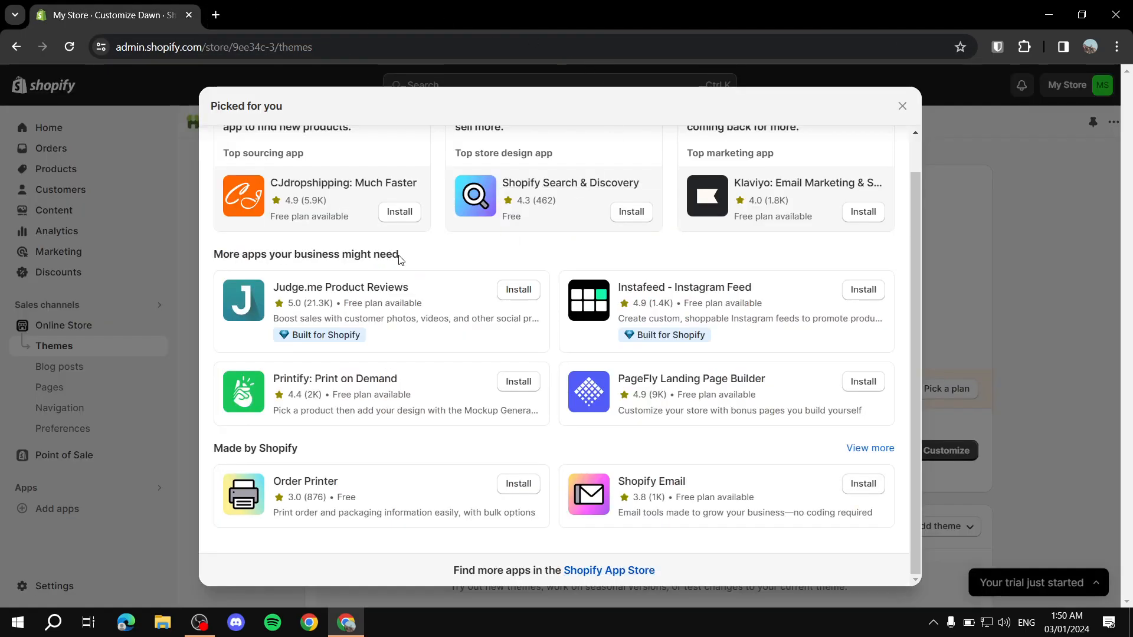
Step: Close the Picked for you panel and go to the Products page
{"action": "left_click", "coordinate": [902, 105]}
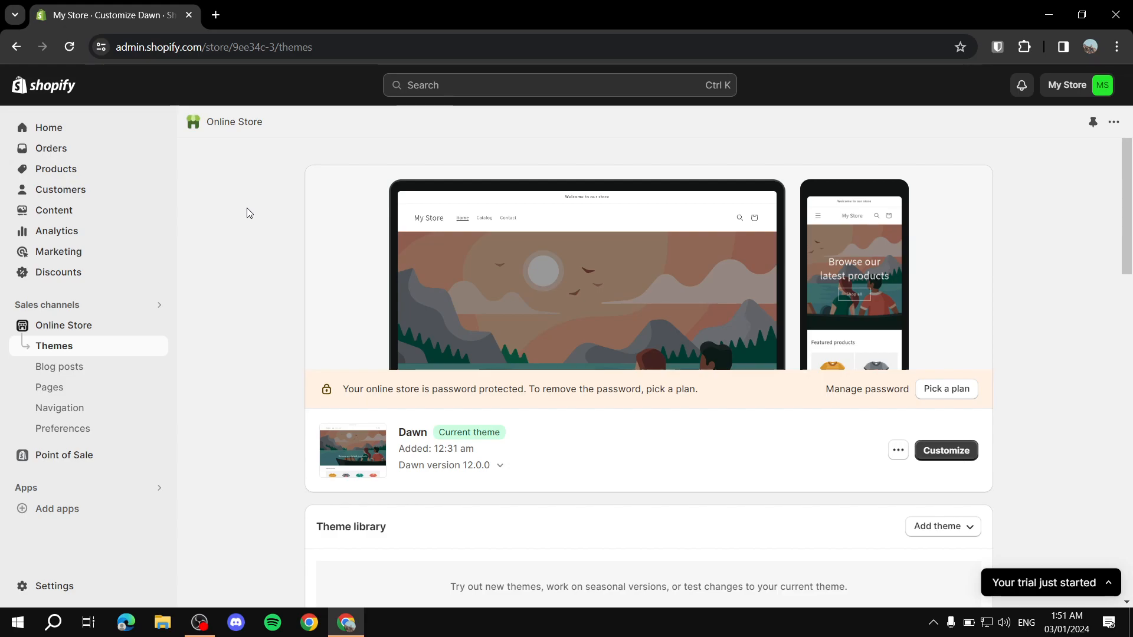
{"action": "left_click", "coordinate": [46, 169]}
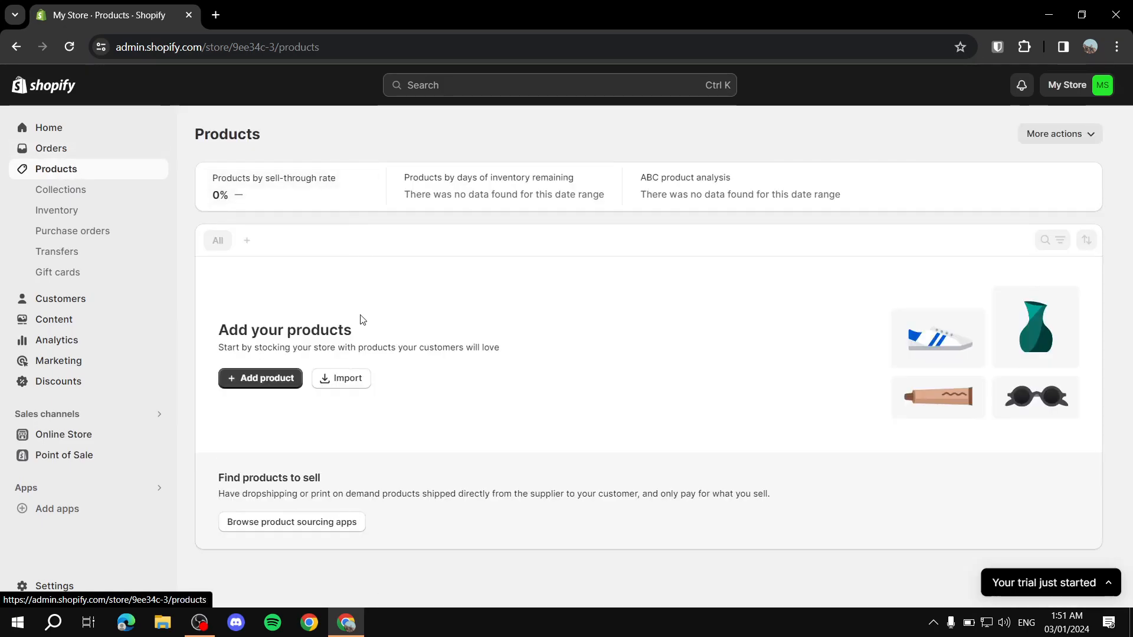
Step: Start a new product and scroll through the blank Add product form
{"action": "left_click", "coordinate": [268, 380]}
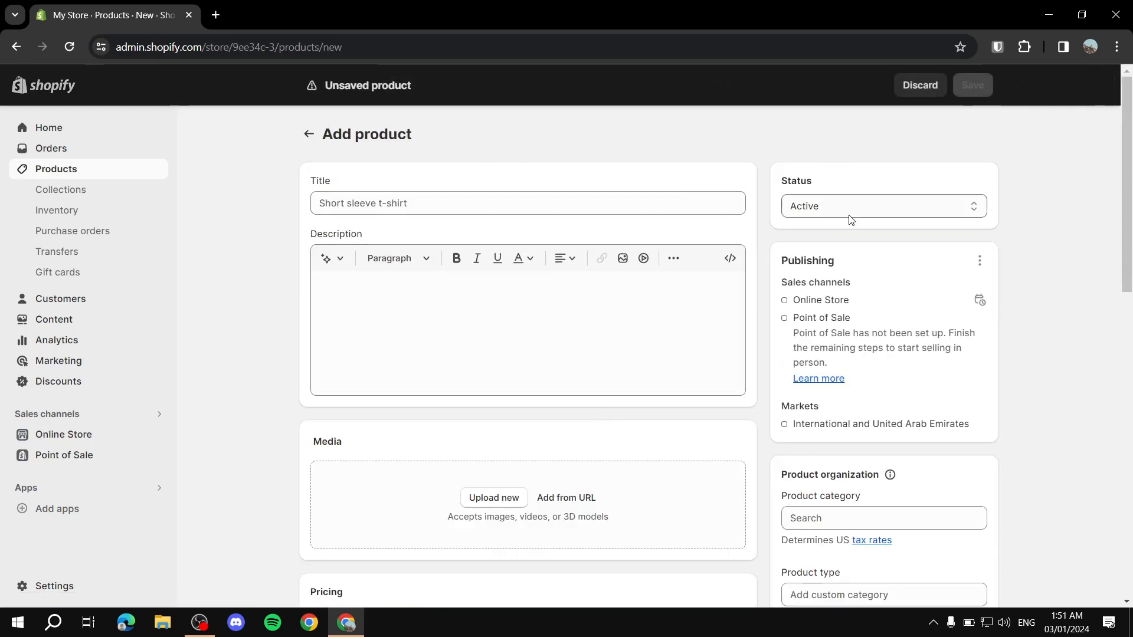
{"action": "scroll", "coordinate": [566, 273], "scroll_direction": "down", "scroll_amount": 8}
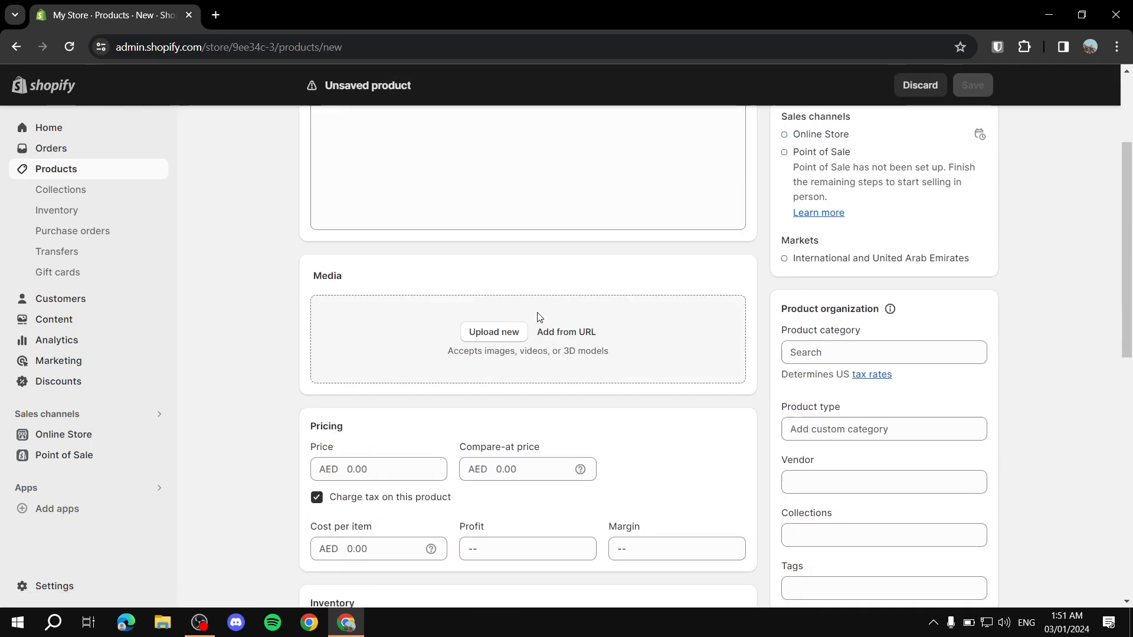
{"action": "scroll", "coordinate": [551, 329], "scroll_direction": "down", "scroll_amount": 10}
{"action": "scroll", "coordinate": [781, 329], "scroll_direction": "up", "scroll_amount": 15}
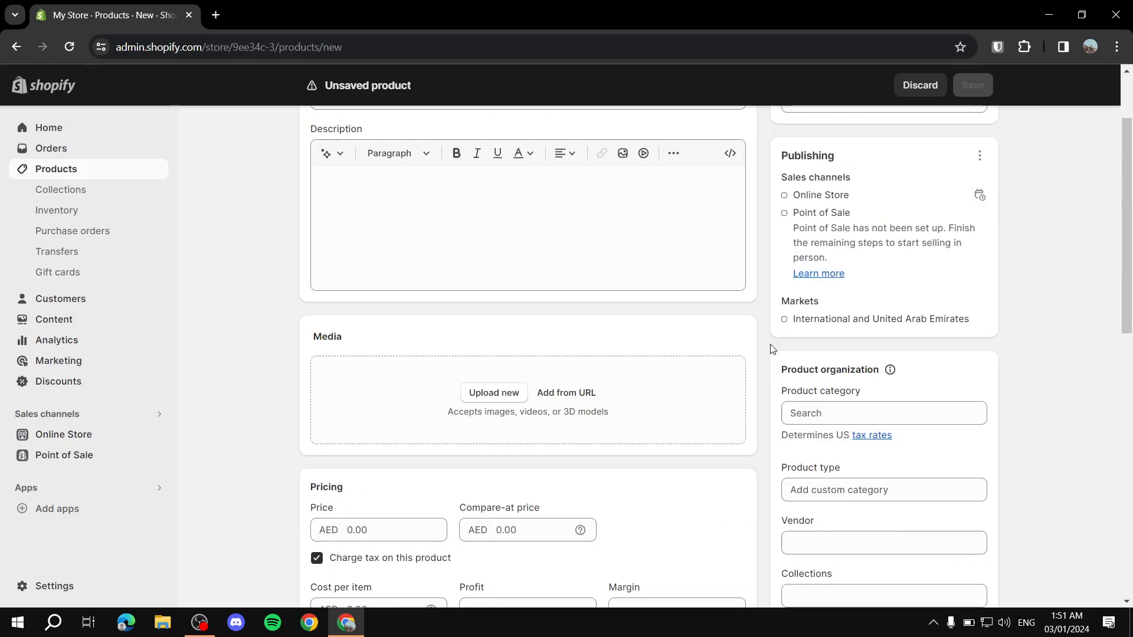
{"action": "left_click", "coordinate": [665, 198]}
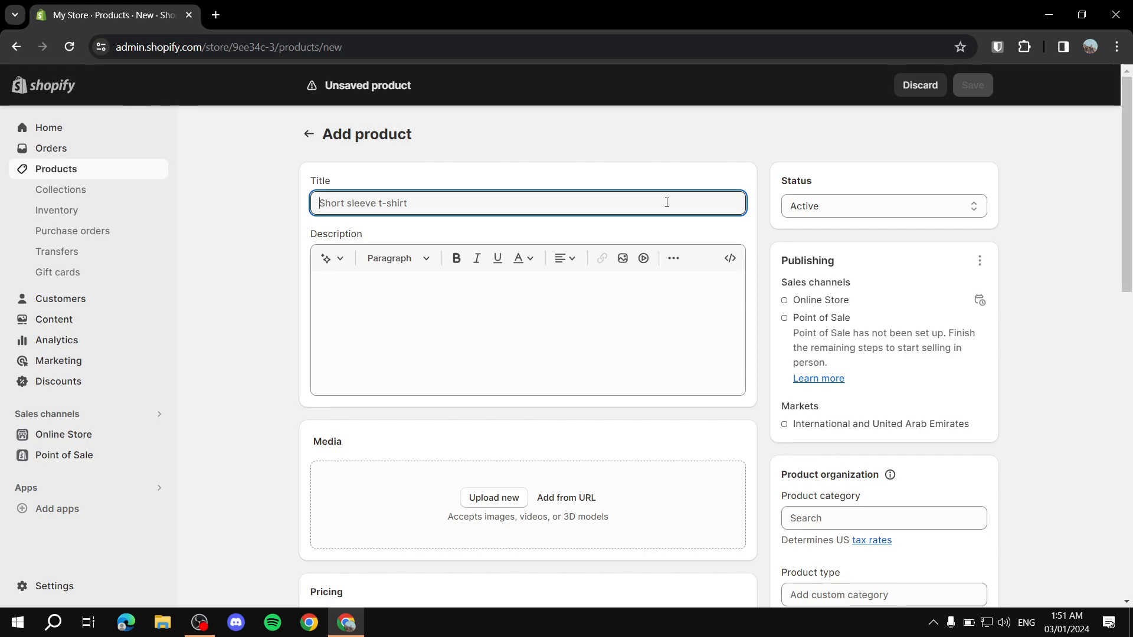
Step: Title the product 'Example shirt' and move to the description field
{"action": "type", "text": "Example"}
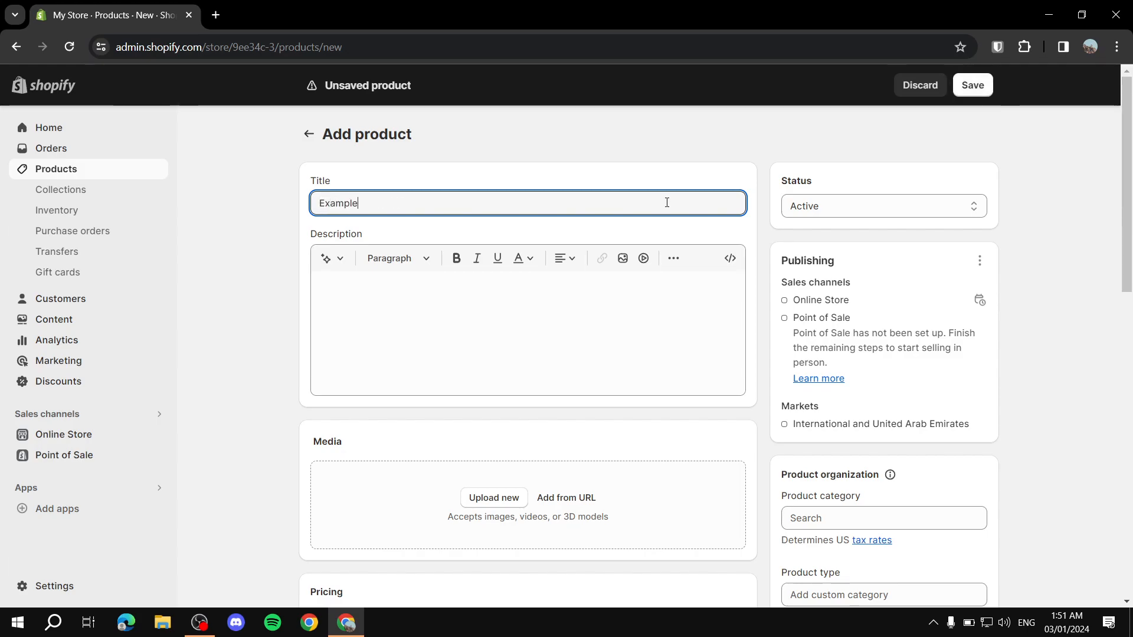
{"action": "type", "text": " shirt"}
{"action": "left_click", "coordinate": [450, 304]}
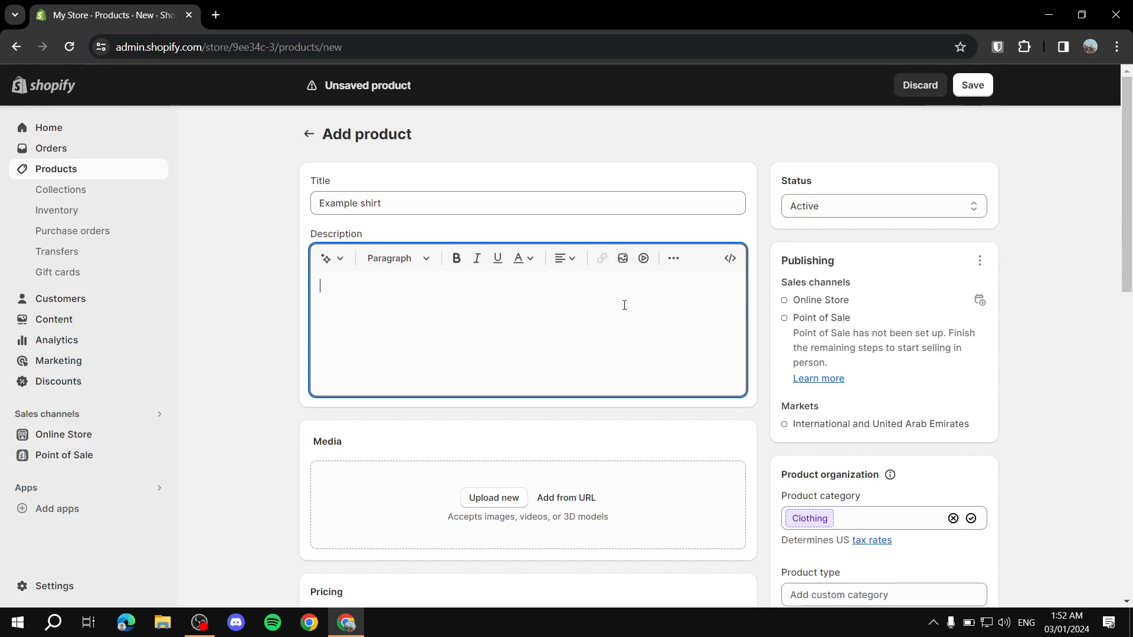
{"action": "scroll", "coordinate": [756, 287], "scroll_direction": "down", "scroll_amount": 1}
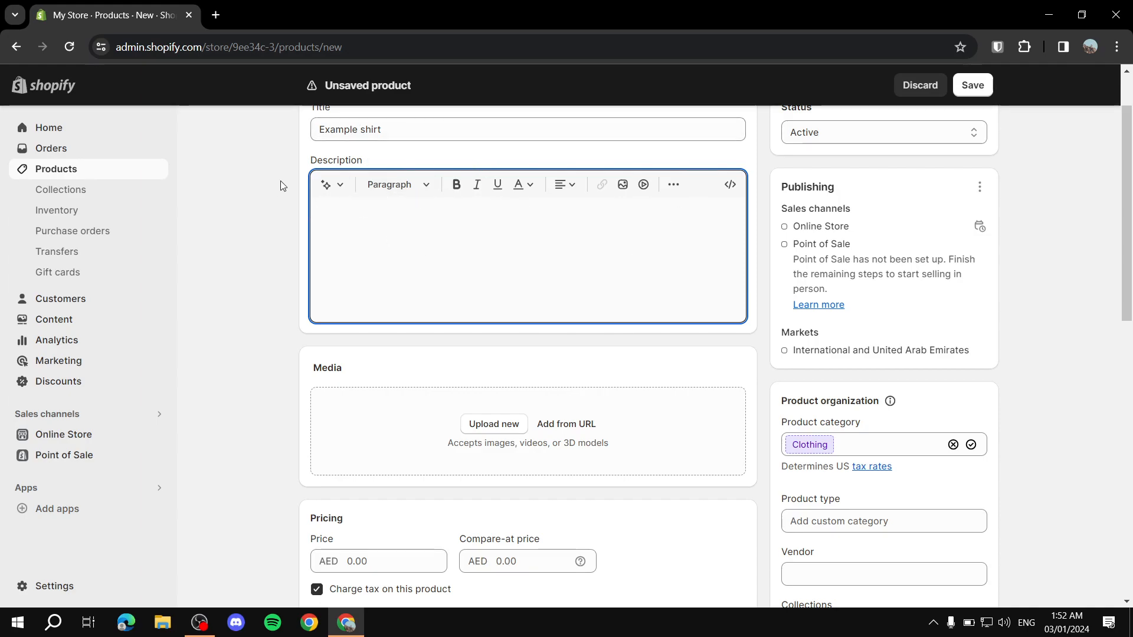
{"action": "scroll", "coordinate": [415, 160], "scroll_direction": "down", "scroll_amount": 4}
{"action": "scroll", "coordinate": [415, 160], "scroll_direction": "up", "scroll_amount": 4}
{"action": "left_click", "coordinate": [286, 336]}
{"action": "scroll", "coordinate": [306, 313], "scroll_direction": "down", "scroll_amount": 3}
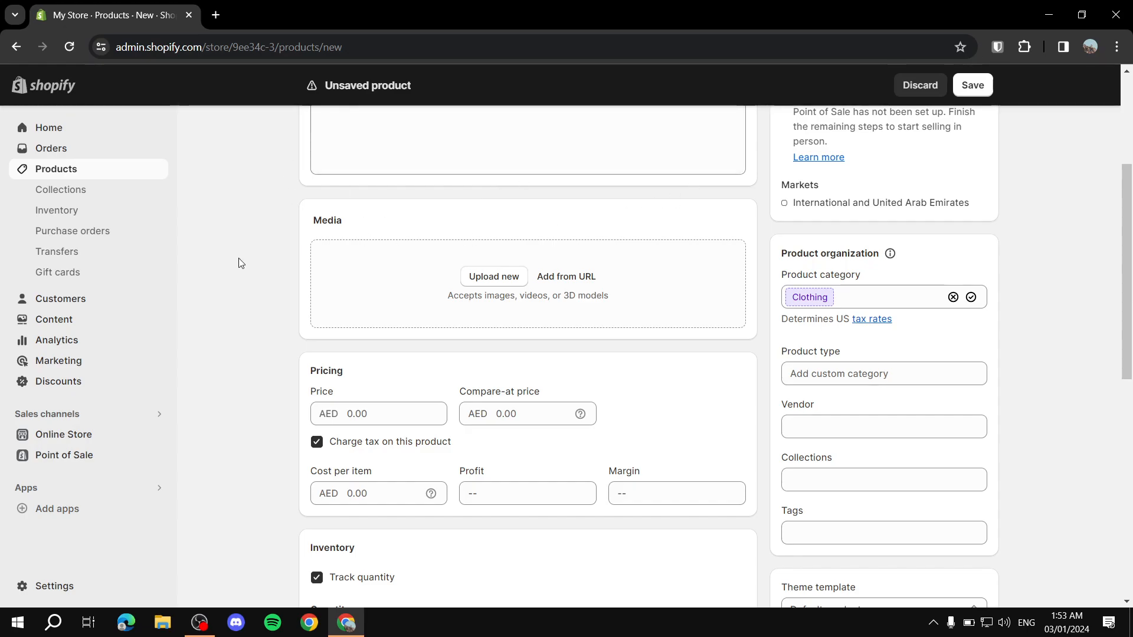
{"action": "scroll", "coordinate": [329, 222], "scroll_direction": "down", "scroll_amount": 2}
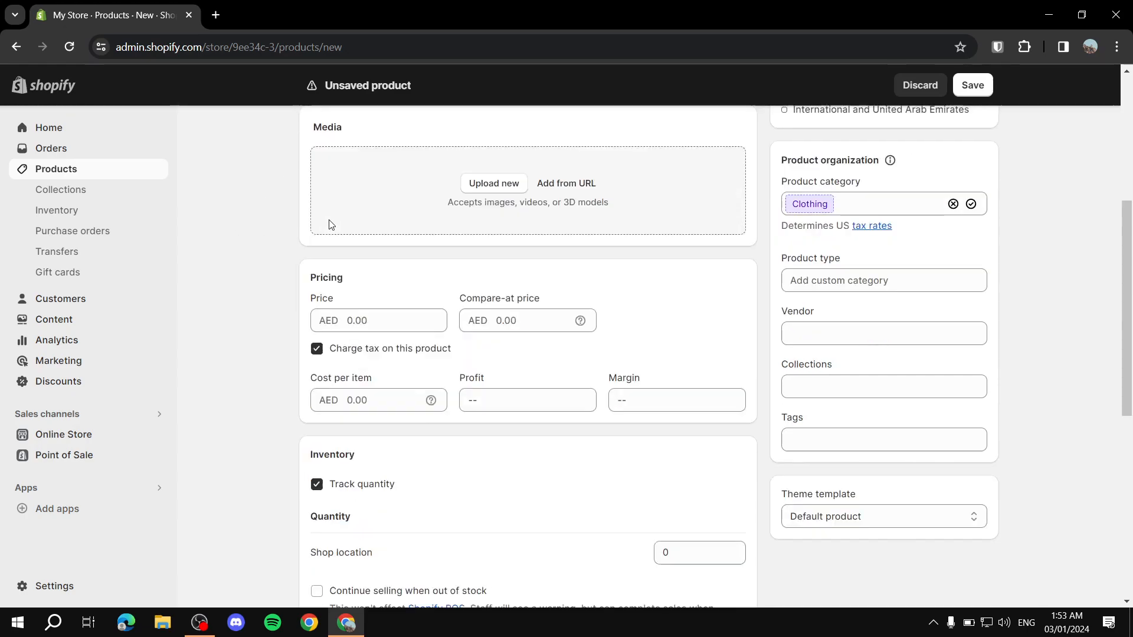
{"action": "scroll", "coordinate": [423, 238], "scroll_direction": "up", "scroll_amount": 3}
{"action": "scroll", "coordinate": [364, 194], "scroll_direction": "down", "scroll_amount": 3}
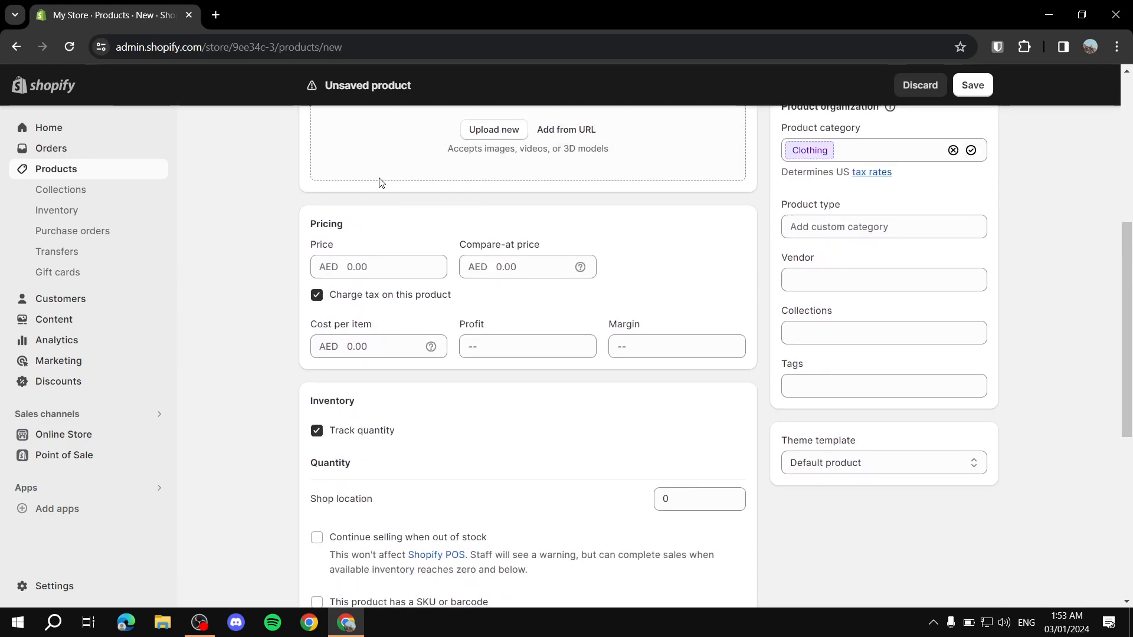
{"action": "scroll", "coordinate": [379, 336], "scroll_direction": "up", "scroll_amount": 2}
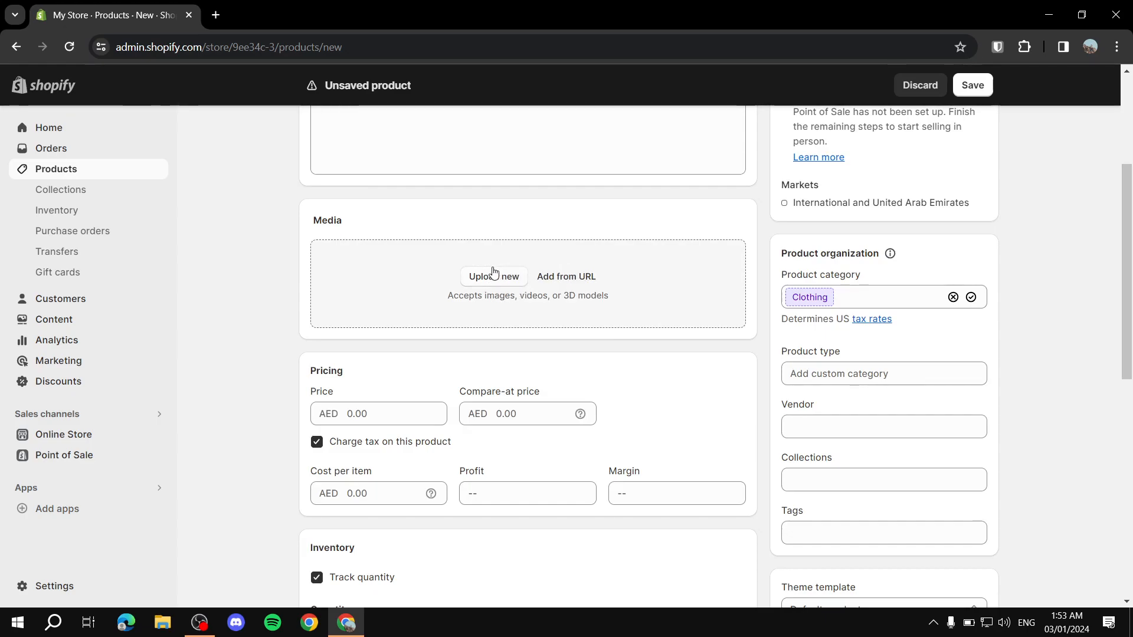
{"action": "left_click", "coordinate": [502, 277]}
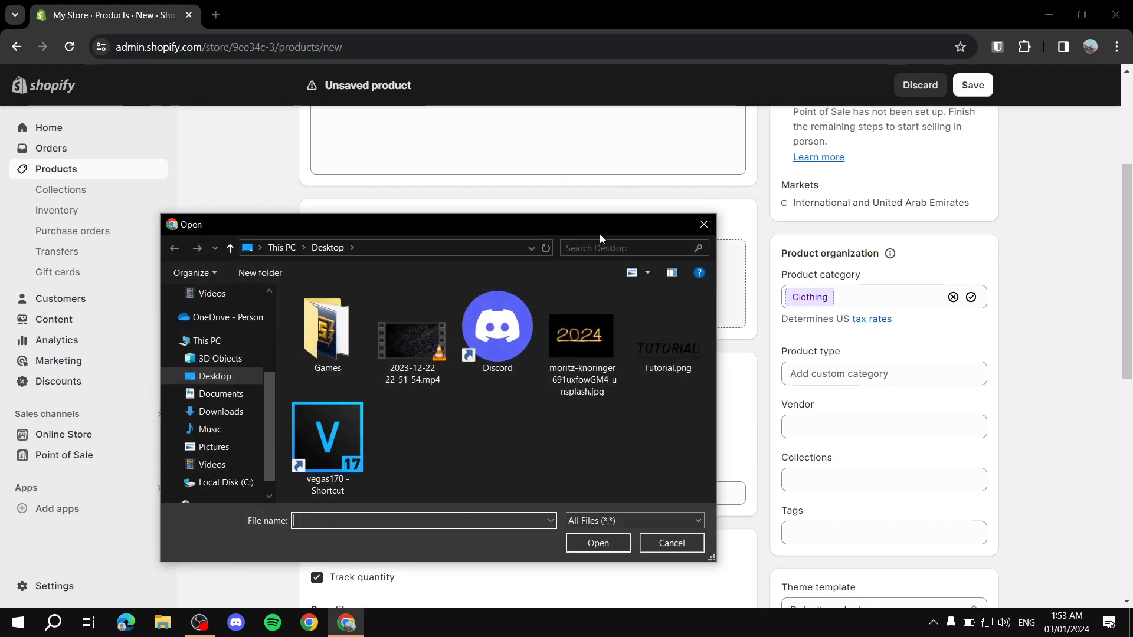
{"action": "left_click", "coordinate": [704, 224]}
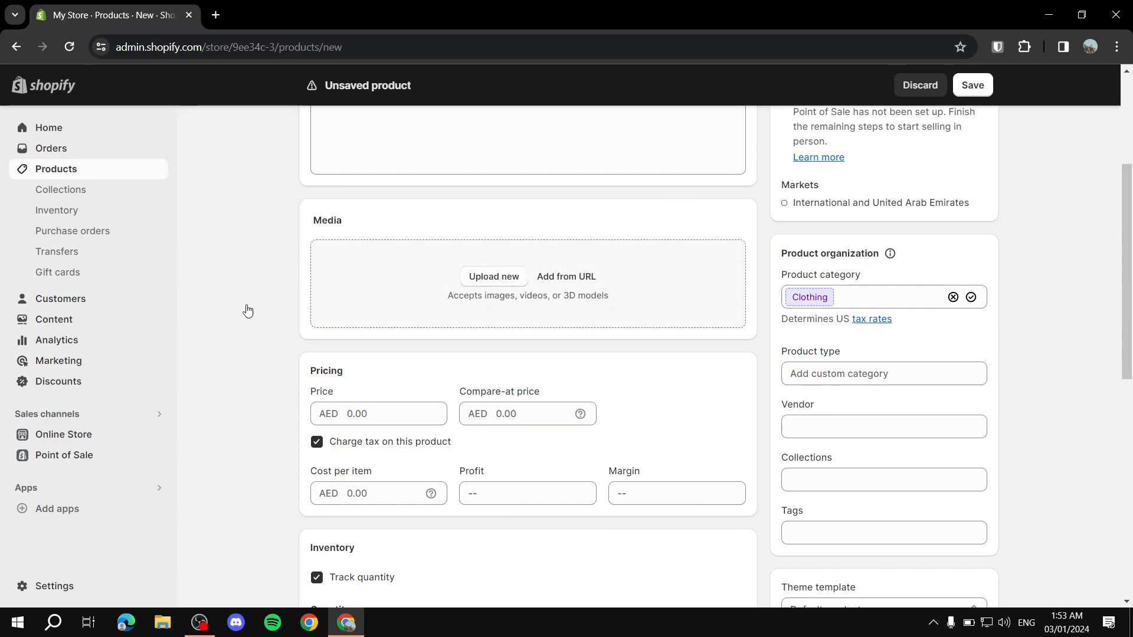
{"action": "scroll", "coordinate": [455, 210], "scroll_direction": "down", "scroll_amount": 3}
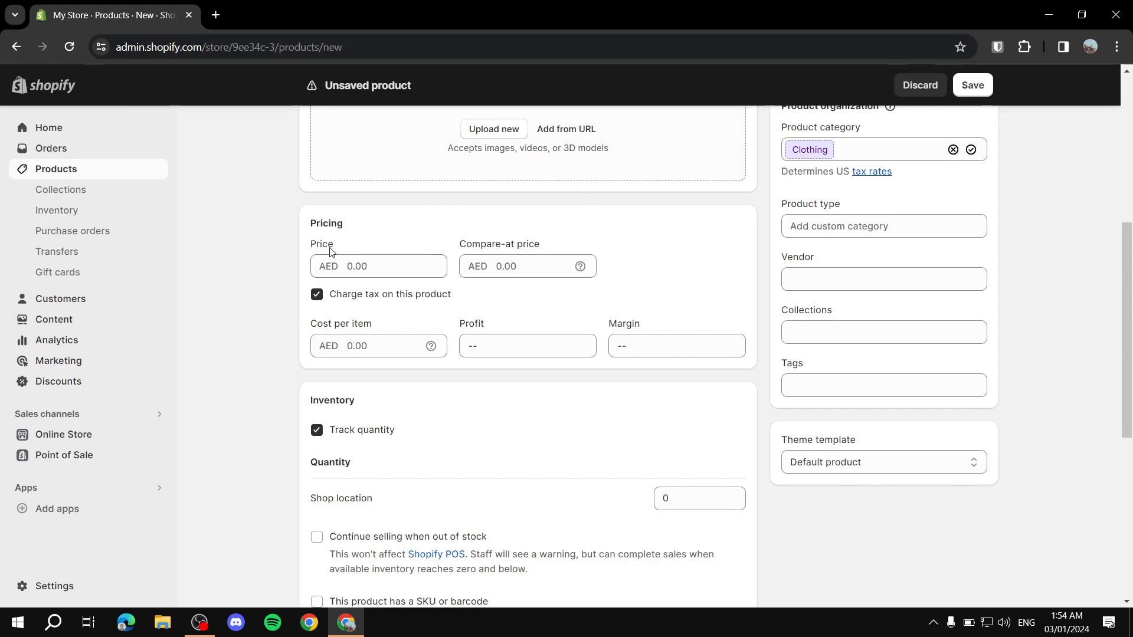
Step: Enter a price of 10 and a compare-at price of 15 AED
{"action": "left_click", "coordinate": [372, 265]}
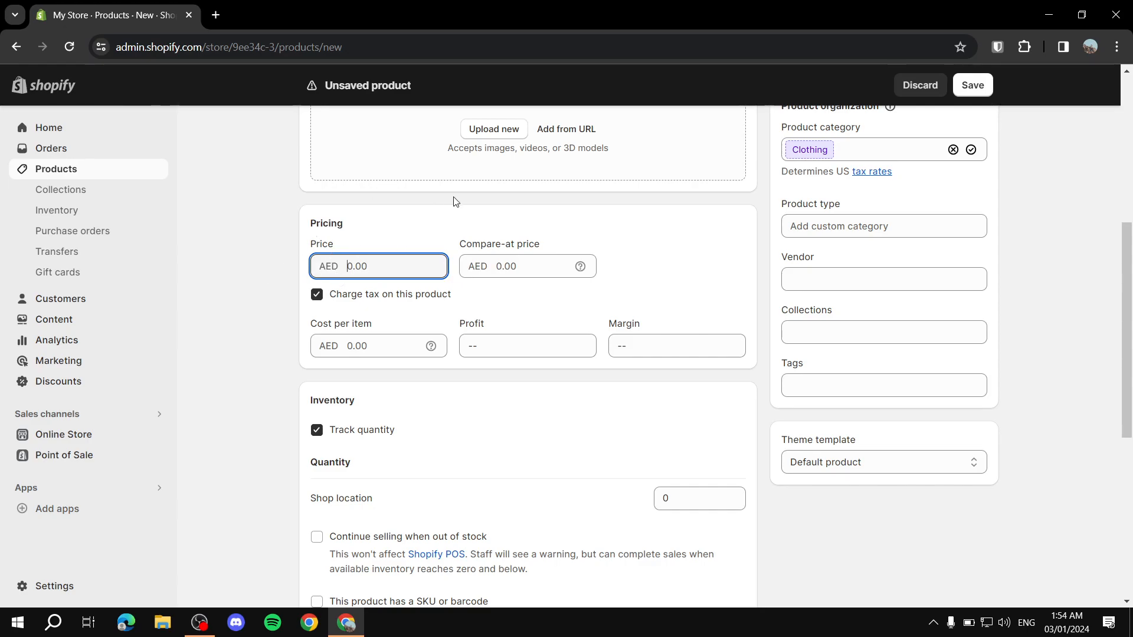
{"action": "left_click", "coordinate": [469, 265]}
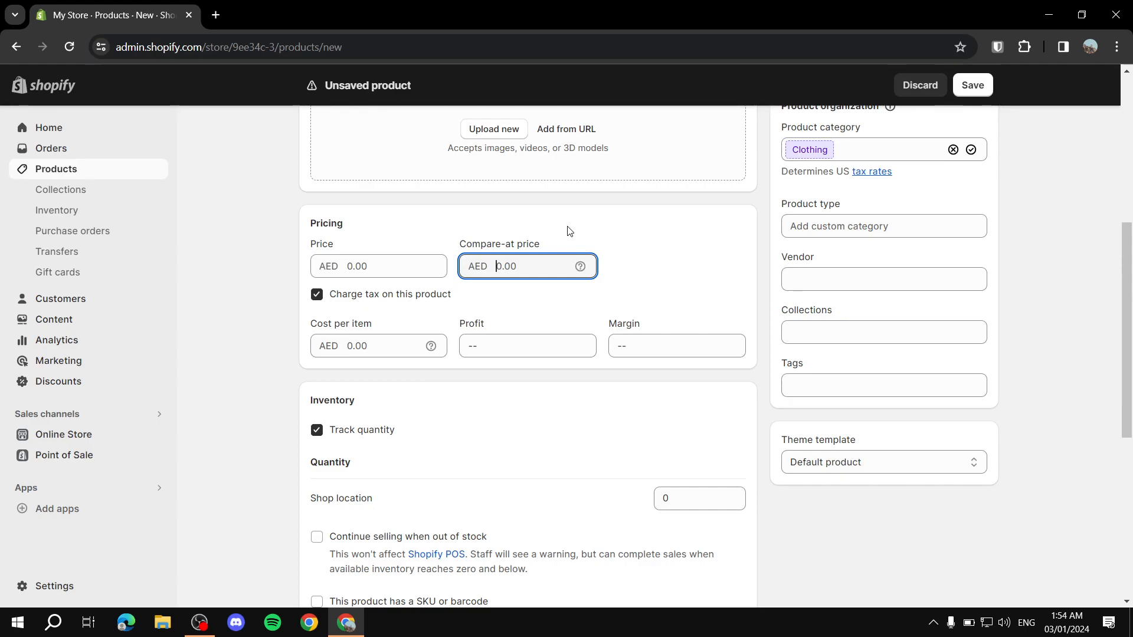
{"action": "left_click", "coordinate": [408, 262]}
{"action": "type", "text": "10"}
{"action": "left_click", "coordinate": [516, 261]}
{"action": "type", "text": "15"}
{"action": "left_click", "coordinate": [649, 218]}
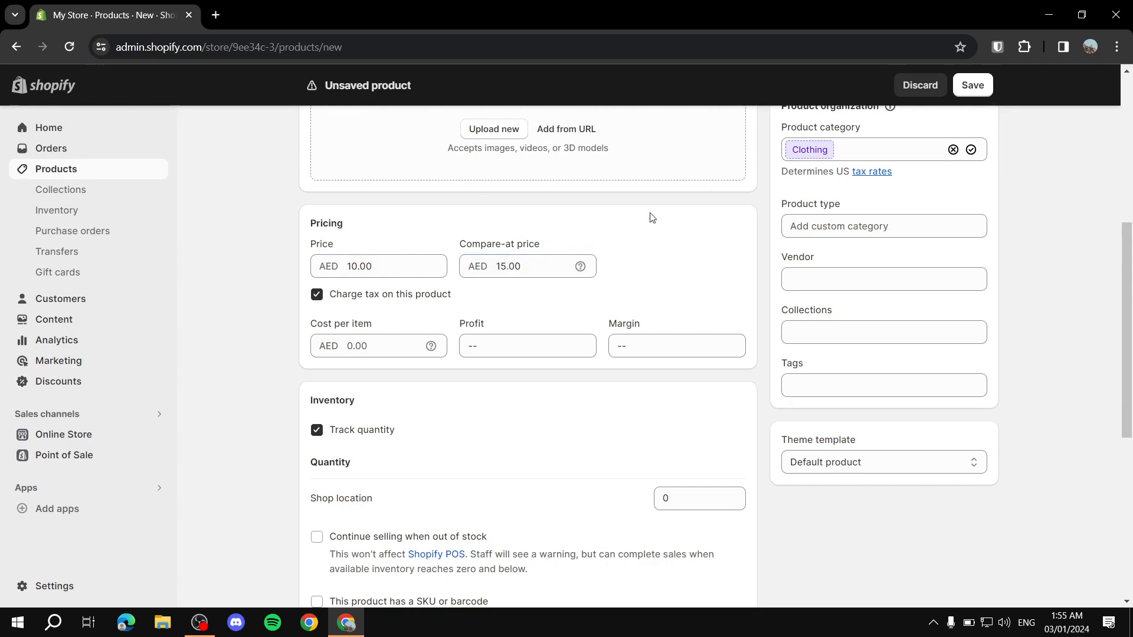
{"action": "double_click", "coordinate": [511, 268]}
{"action": "double_click", "coordinate": [396, 274]}
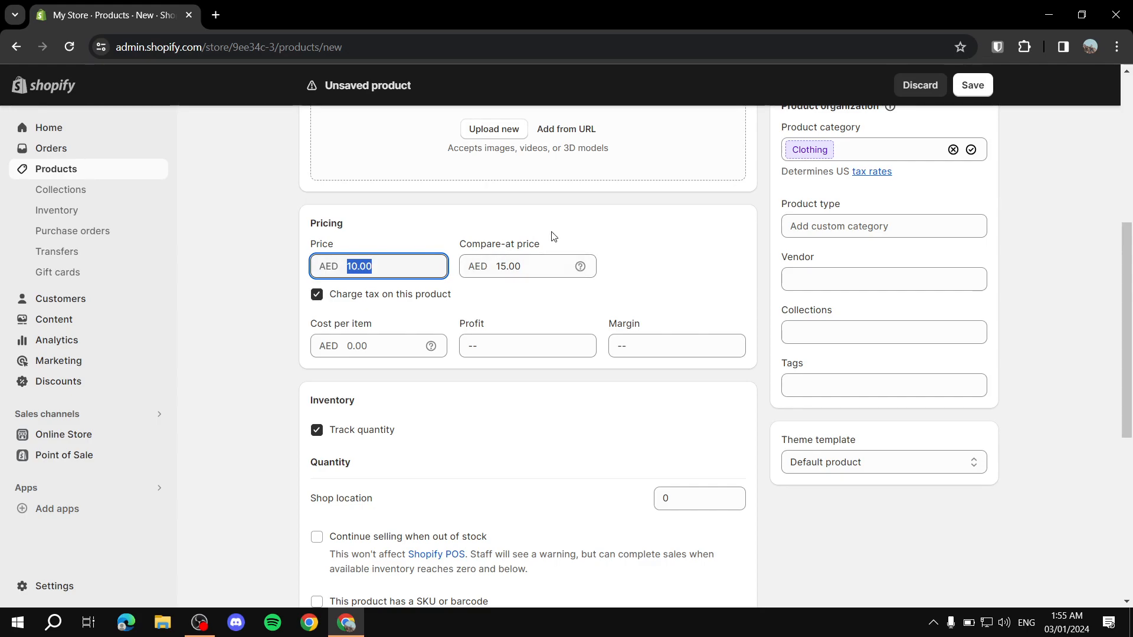
{"action": "left_click", "coordinate": [640, 223]}
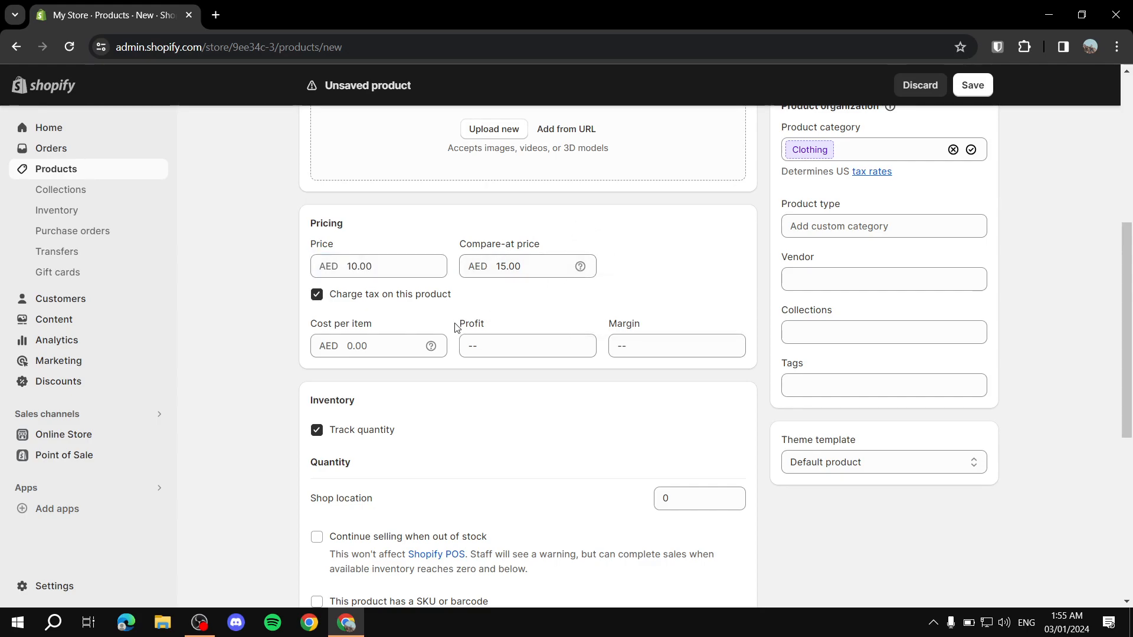
Step: Set the cost per item to AED 10.00
{"action": "scroll", "coordinate": [455, 323], "scroll_direction": "down", "scroll_amount": 3}
{"action": "scroll", "coordinate": [366, 285], "scroll_direction": "up", "scroll_amount": 1}
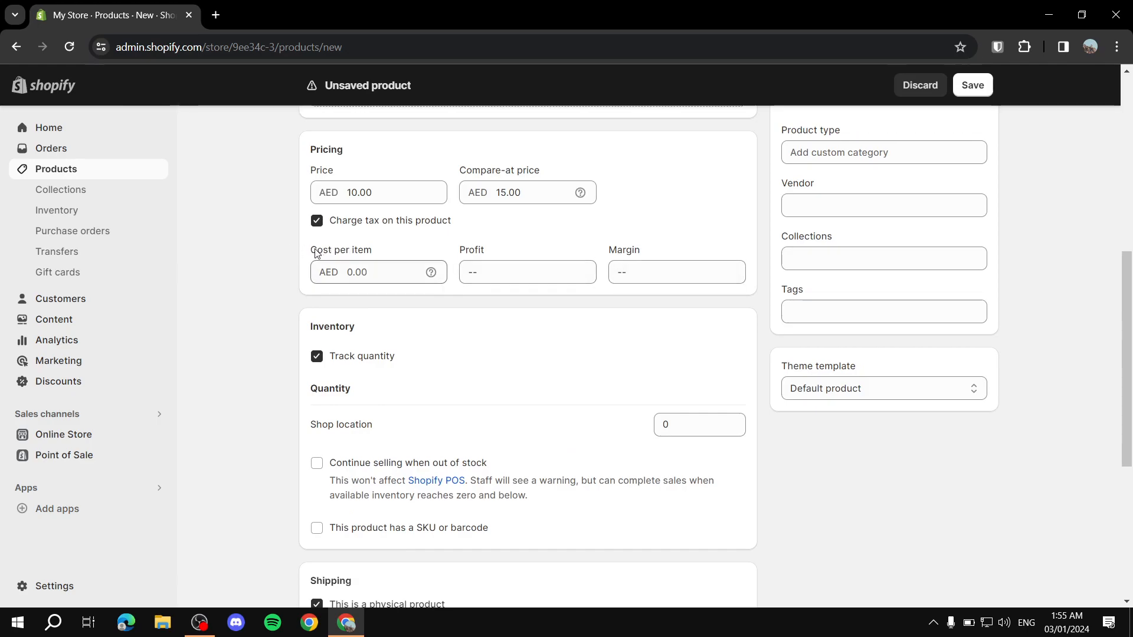
{"action": "left_click_drag", "start_coordinate": [295, 271], "coordinate": [718, 260]}
{"action": "left_click", "coordinate": [707, 313]}
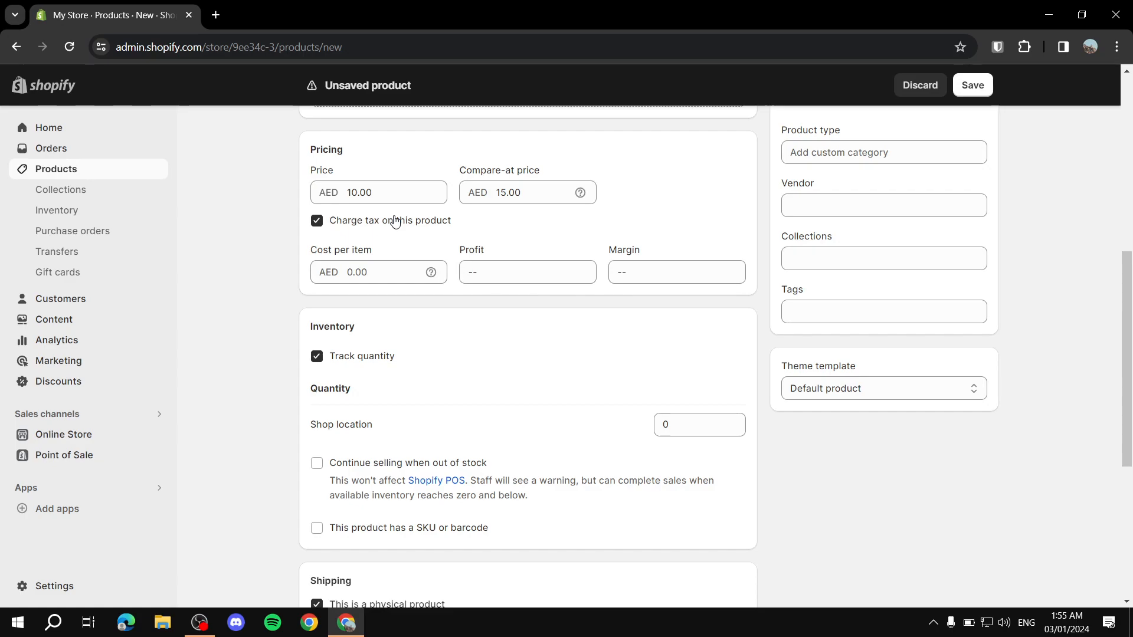
{"action": "left_click", "coordinate": [390, 276]}
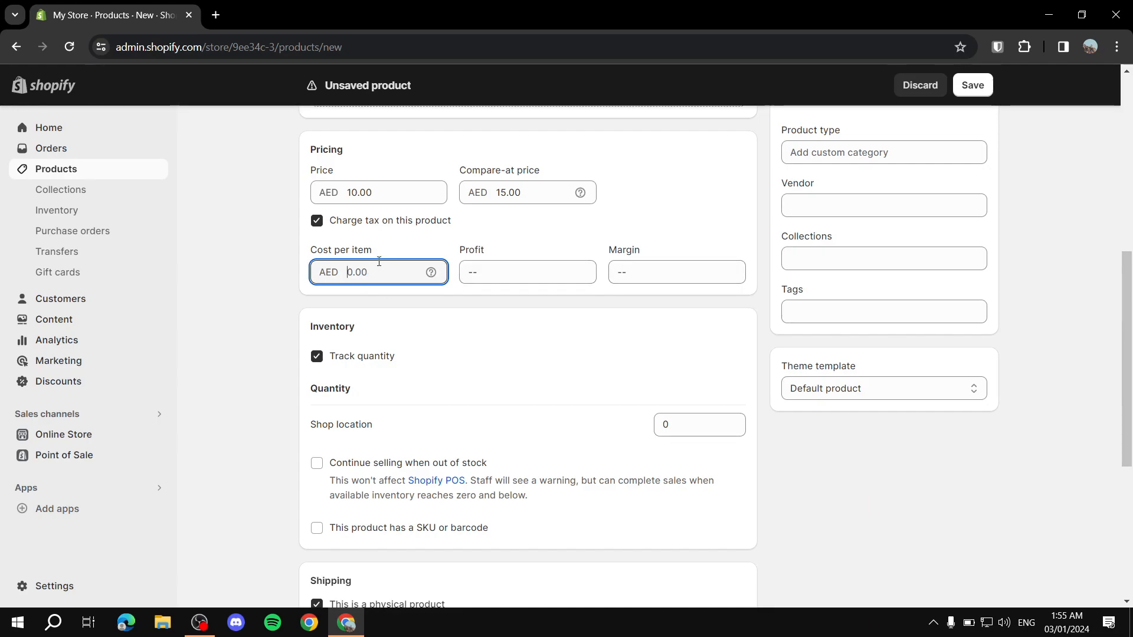
{"action": "type", "text": "10"}
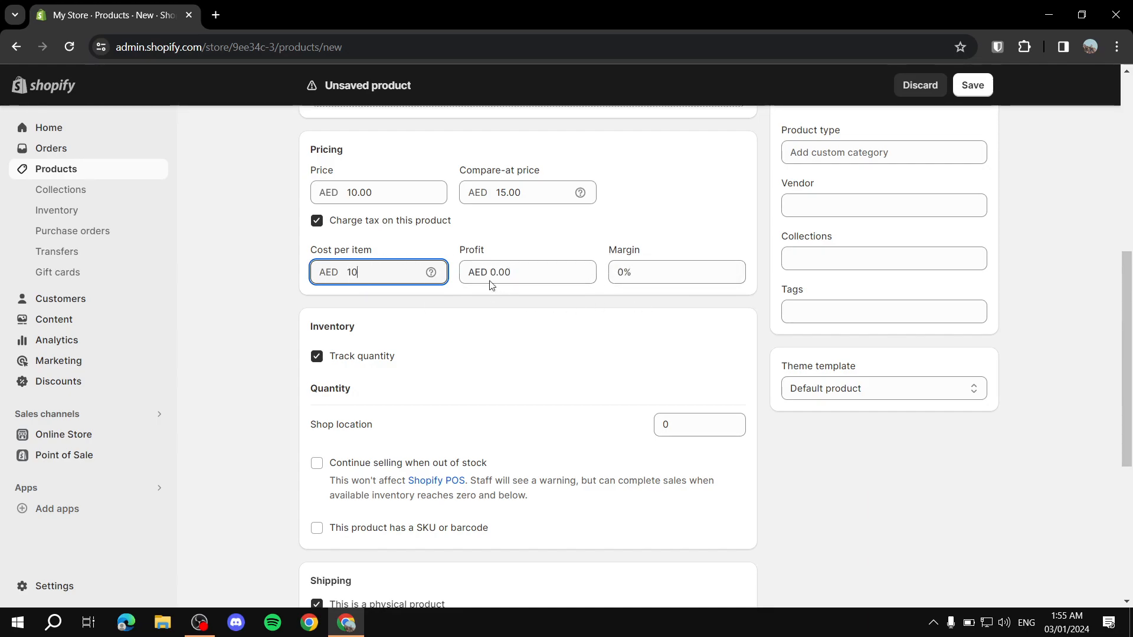
{"action": "left_click", "coordinate": [240, 296]}
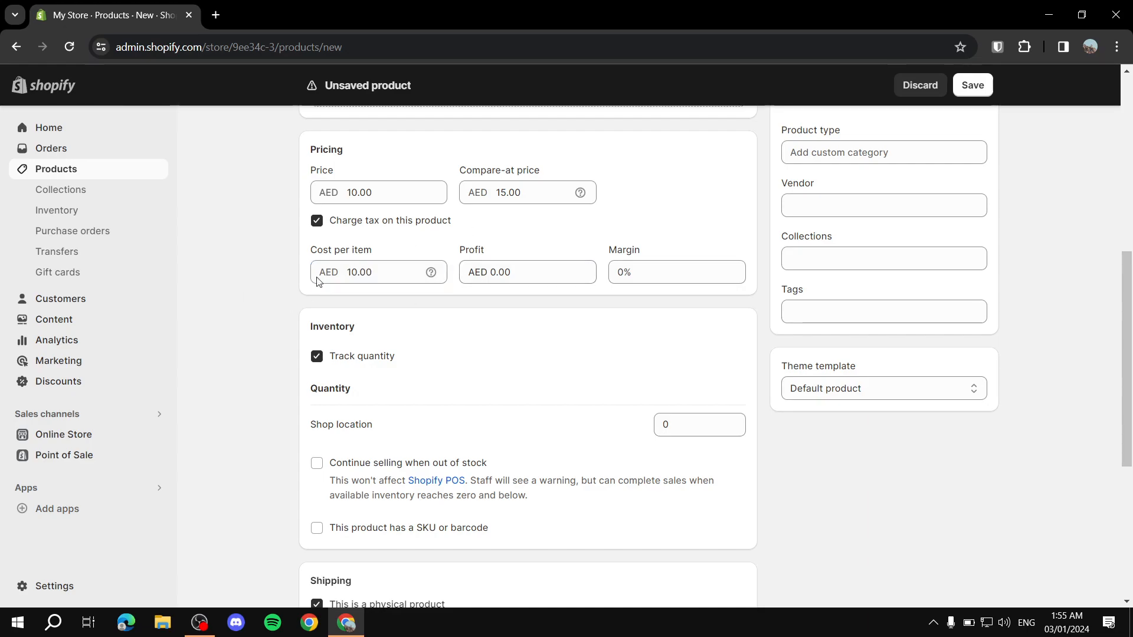
{"action": "double_click", "coordinate": [366, 273]}
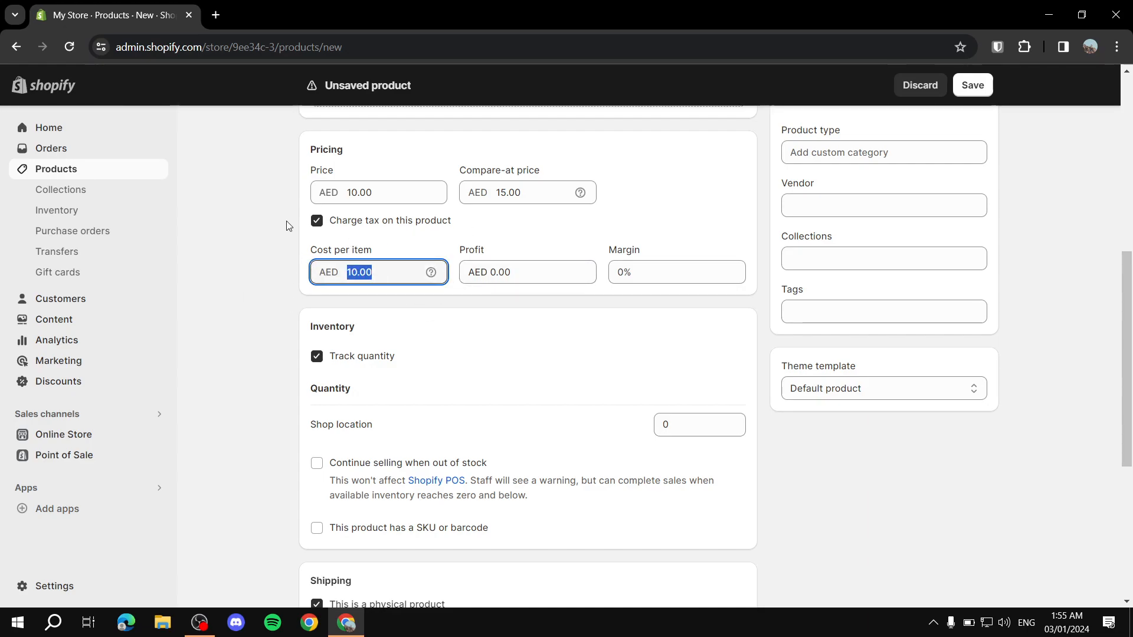
Step: Delete the 15.00 compare-at price so the field is empty
{"action": "double_click", "coordinate": [508, 192]}
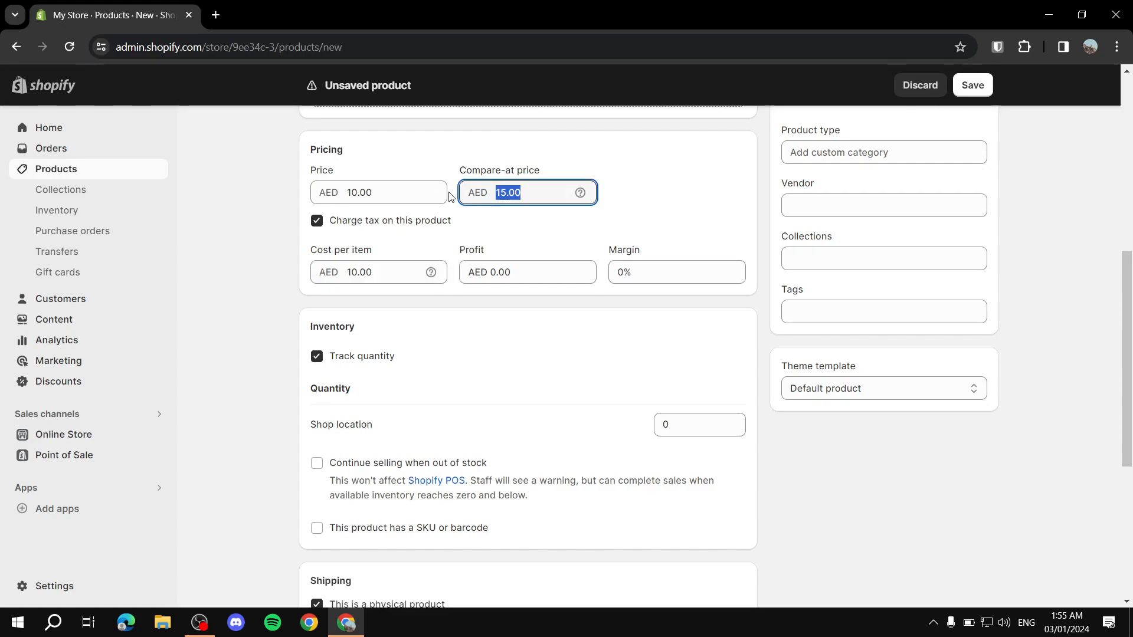
{"action": "key", "text": "BackSpace"}
{"action": "scroll", "coordinate": [377, 271], "scroll_direction": "up", "scroll_amount": 1}
{"action": "double_click", "coordinate": [378, 346]}
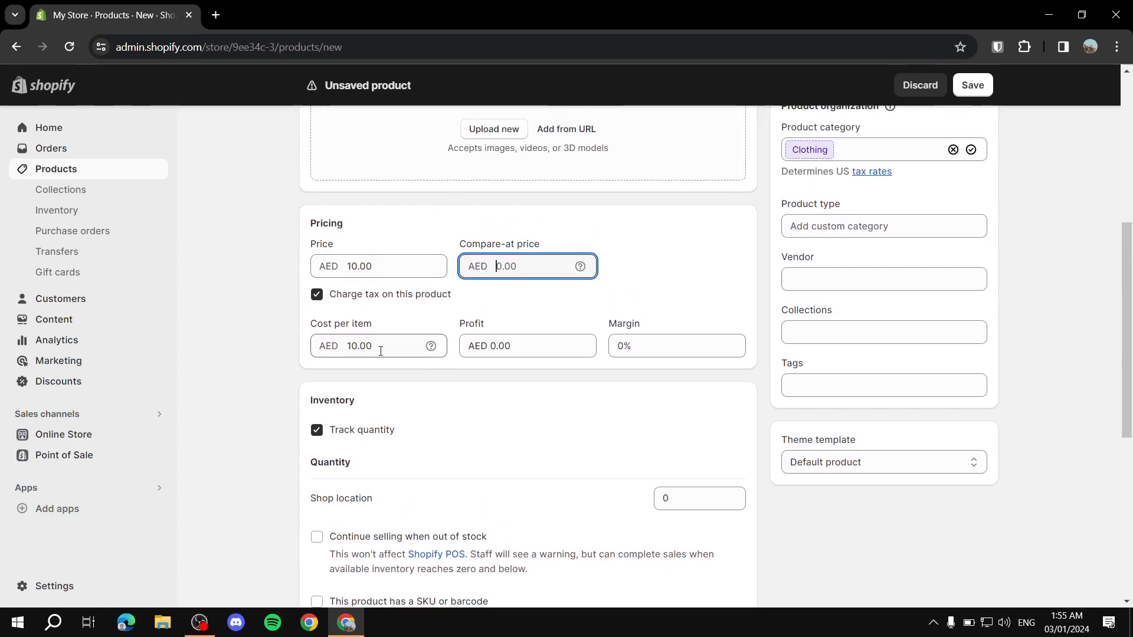
{"action": "scroll", "coordinate": [306, 339], "scroll_direction": "down", "scroll_amount": 2}
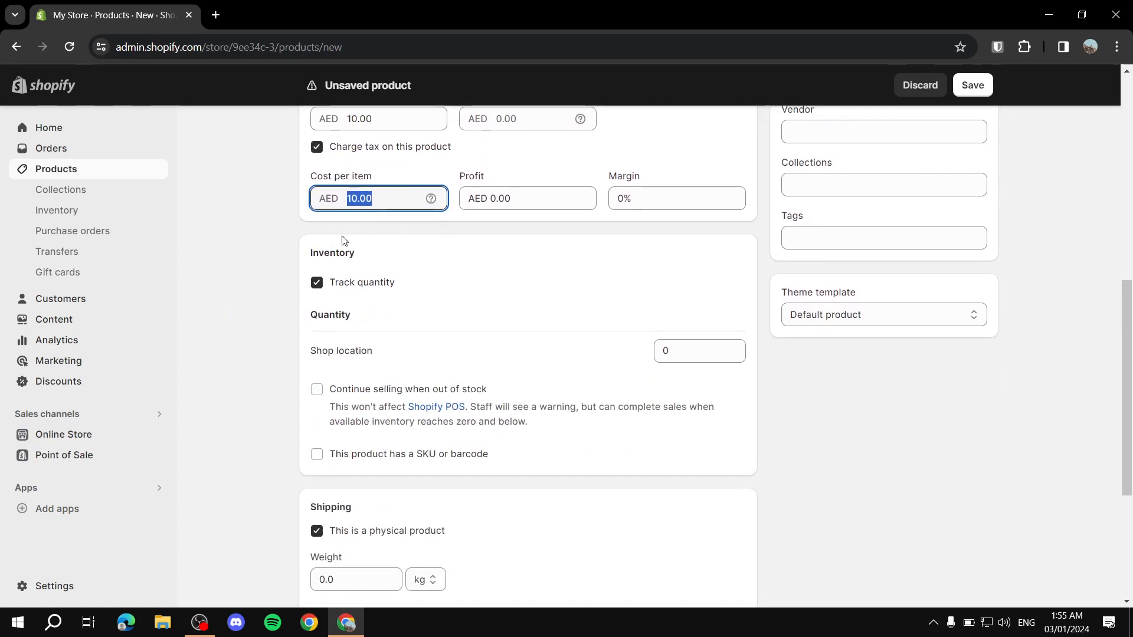
{"action": "scroll", "coordinate": [356, 250], "scroll_direction": "down", "scroll_amount": 1}
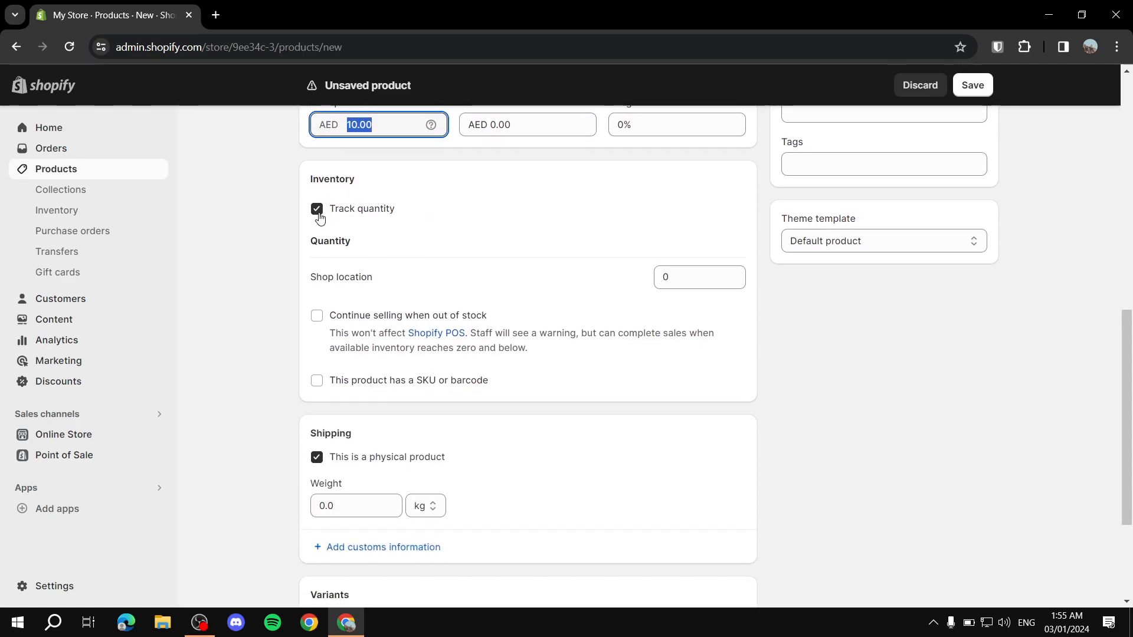
{"action": "scroll", "coordinate": [348, 222], "scroll_direction": "up", "scroll_amount": 1}
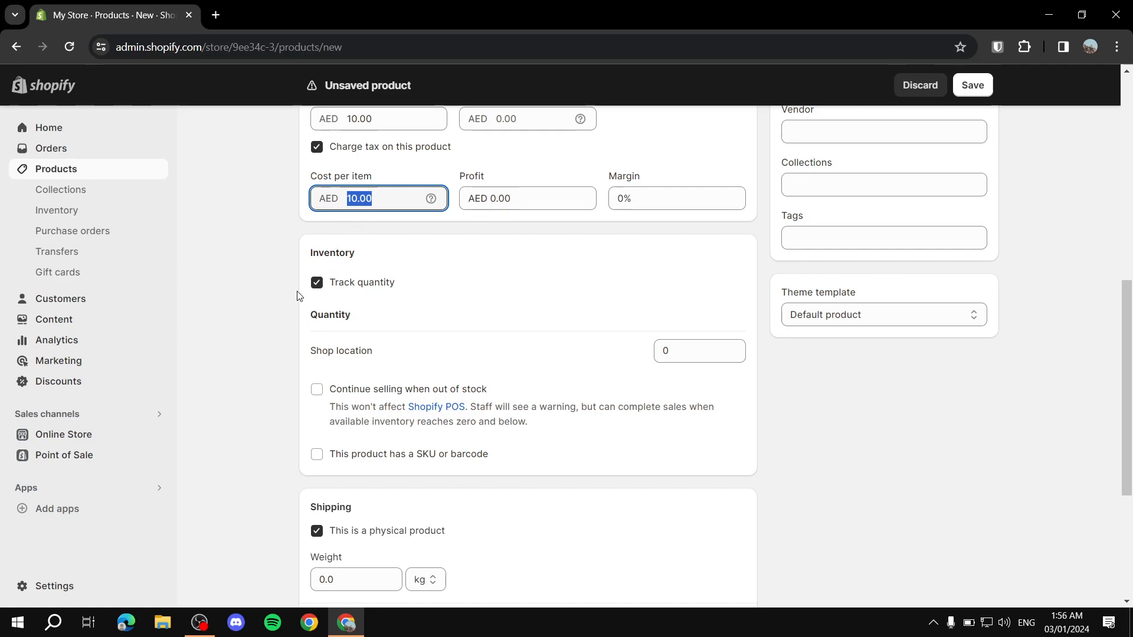
Step: Keep Track quantity enabled and enter 50 units at Shop location
{"action": "left_click", "coordinate": [317, 283]}
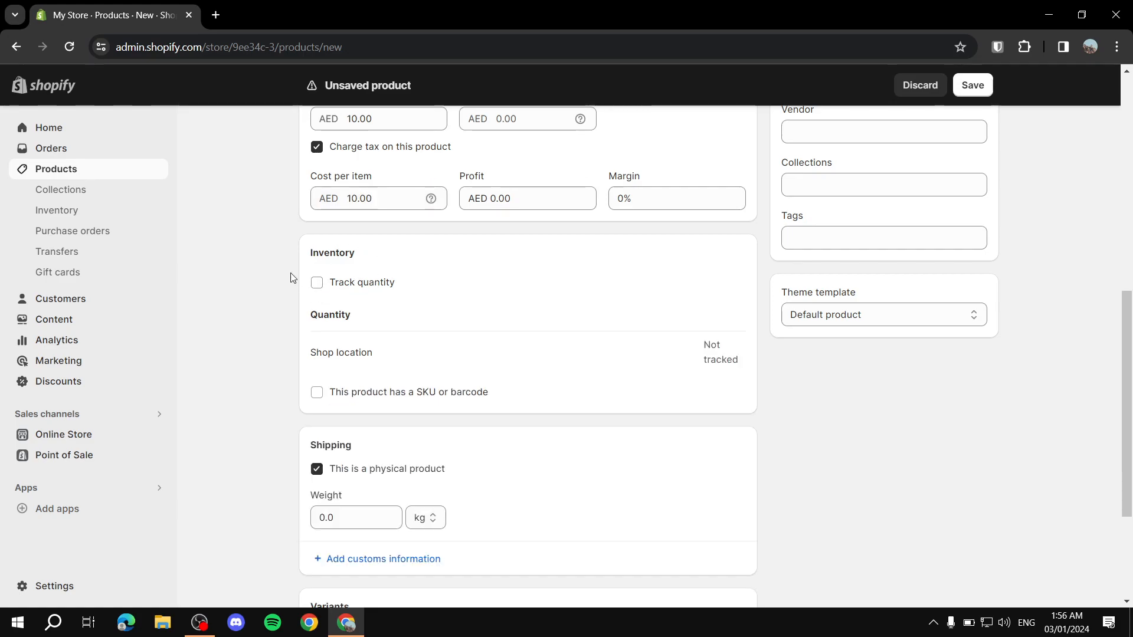
{"action": "left_click", "coordinate": [330, 281]}
{"action": "left_click", "coordinate": [693, 348]}
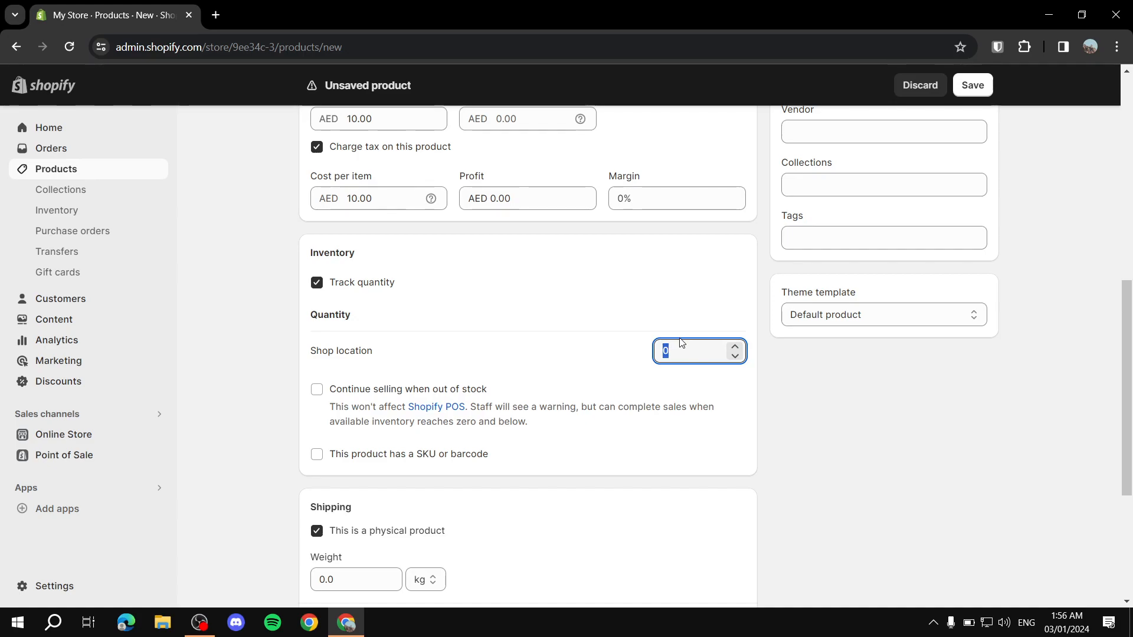
{"action": "type", "text": "50"}
{"action": "left_click", "coordinate": [613, 350]}
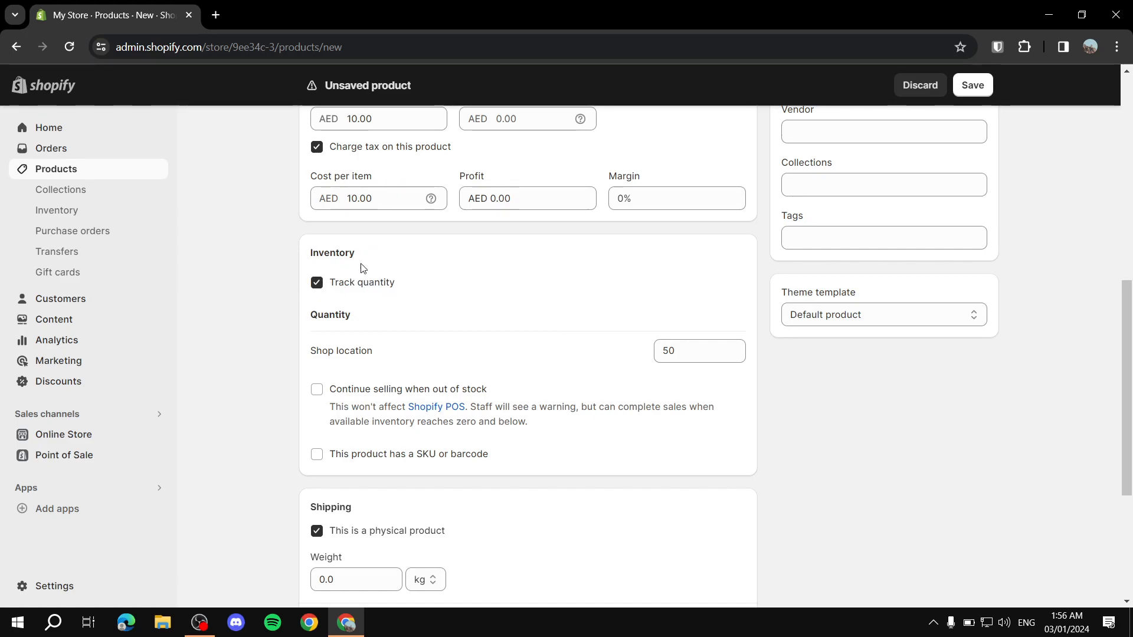
{"action": "left_click_drag", "start_coordinate": [682, 351], "coordinate": [573, 344]}
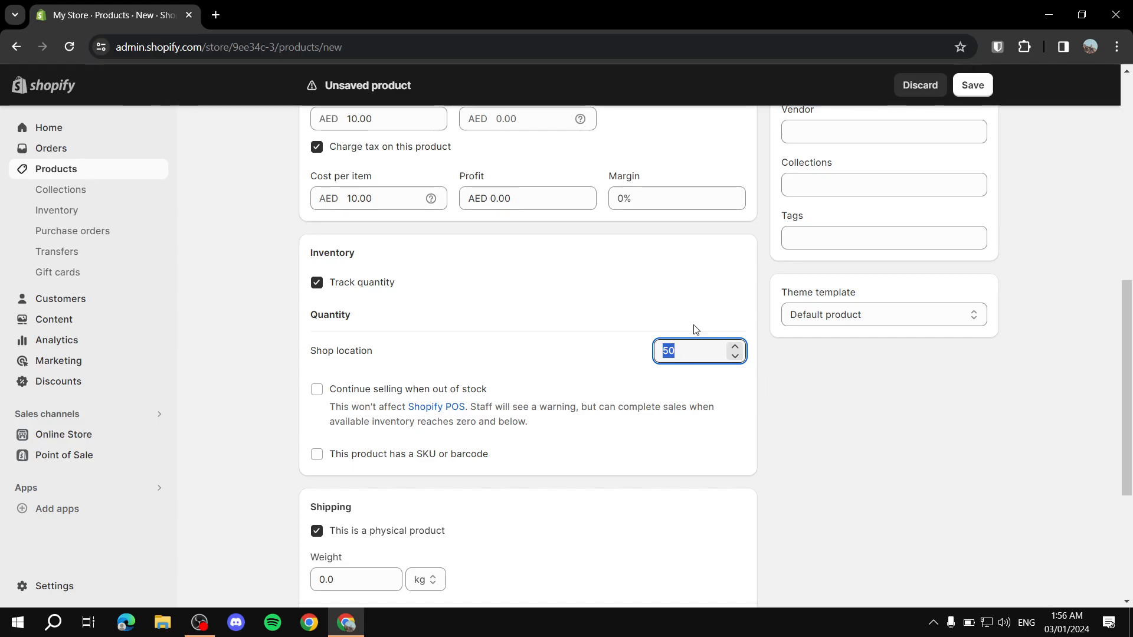
{"action": "left_click", "coordinate": [823, 416]}
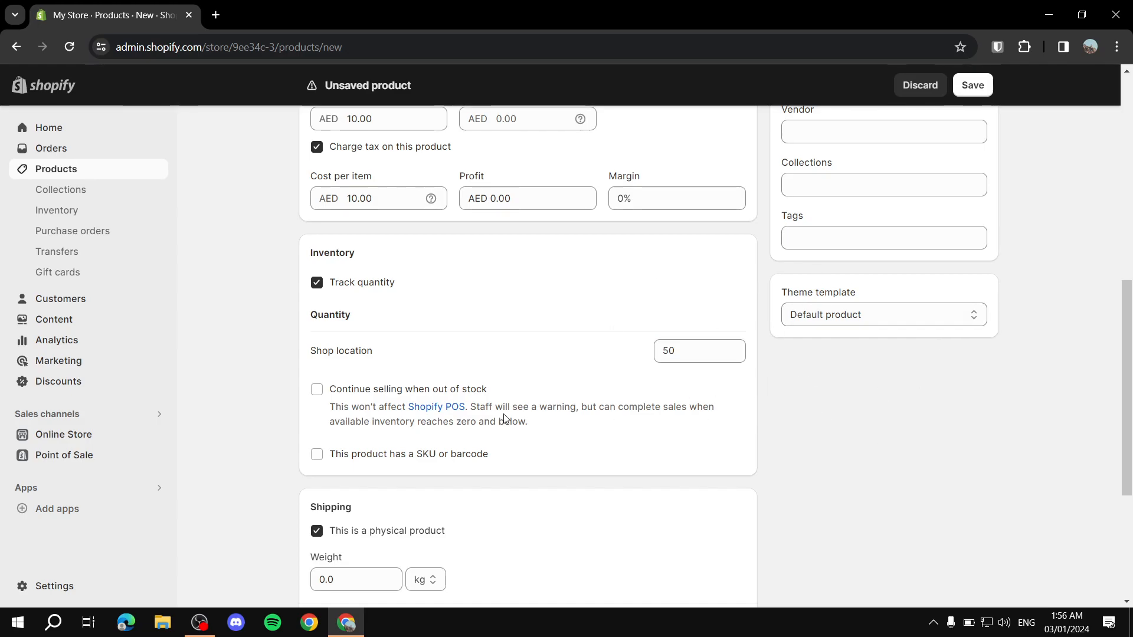
{"action": "scroll", "coordinate": [554, 256], "scroll_direction": "down", "scroll_amount": 1}
{"action": "scroll", "coordinate": [856, 324], "scroll_direction": "up", "scroll_amount": 5}
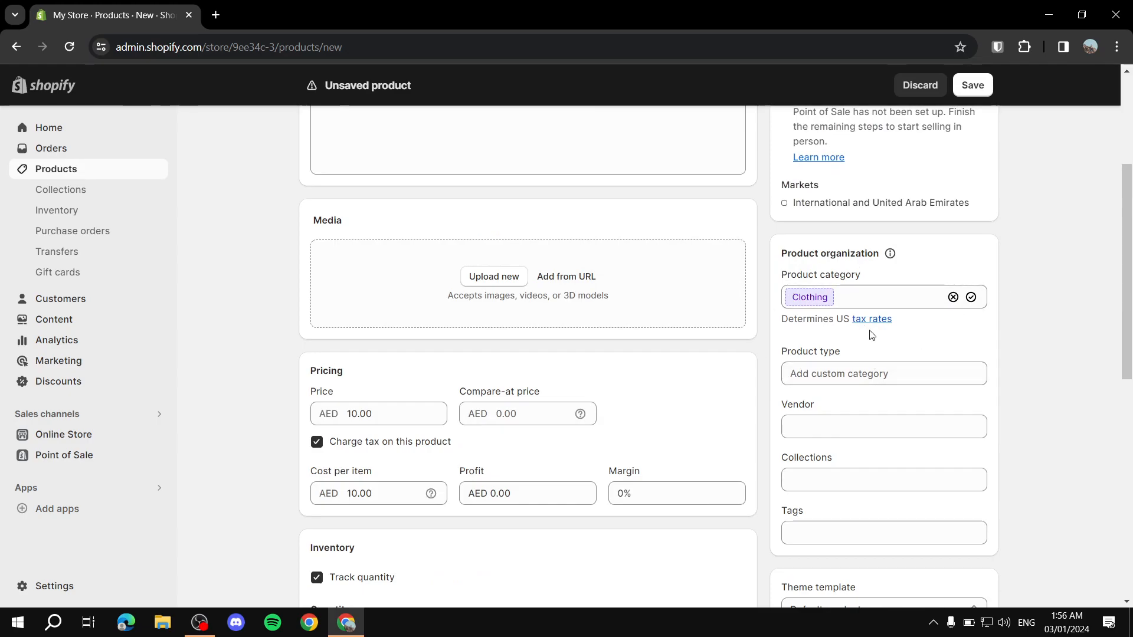
{"action": "scroll", "coordinate": [882, 316], "scroll_direction": "down", "scroll_amount": 5}
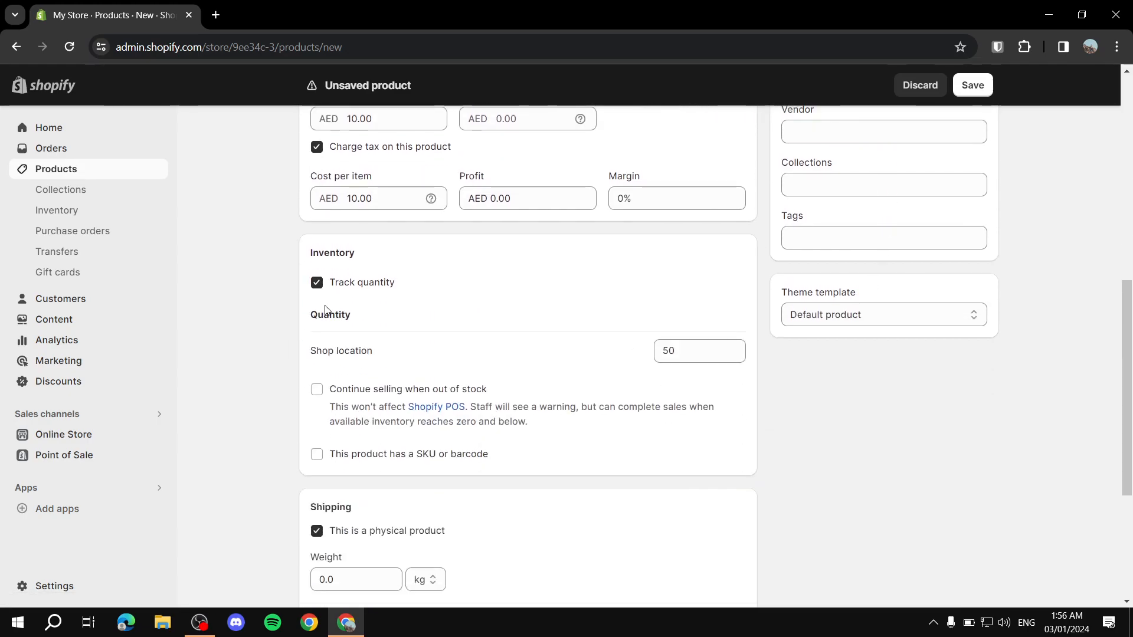
{"action": "scroll", "coordinate": [531, 282], "scroll_direction": "down", "scroll_amount": 1}
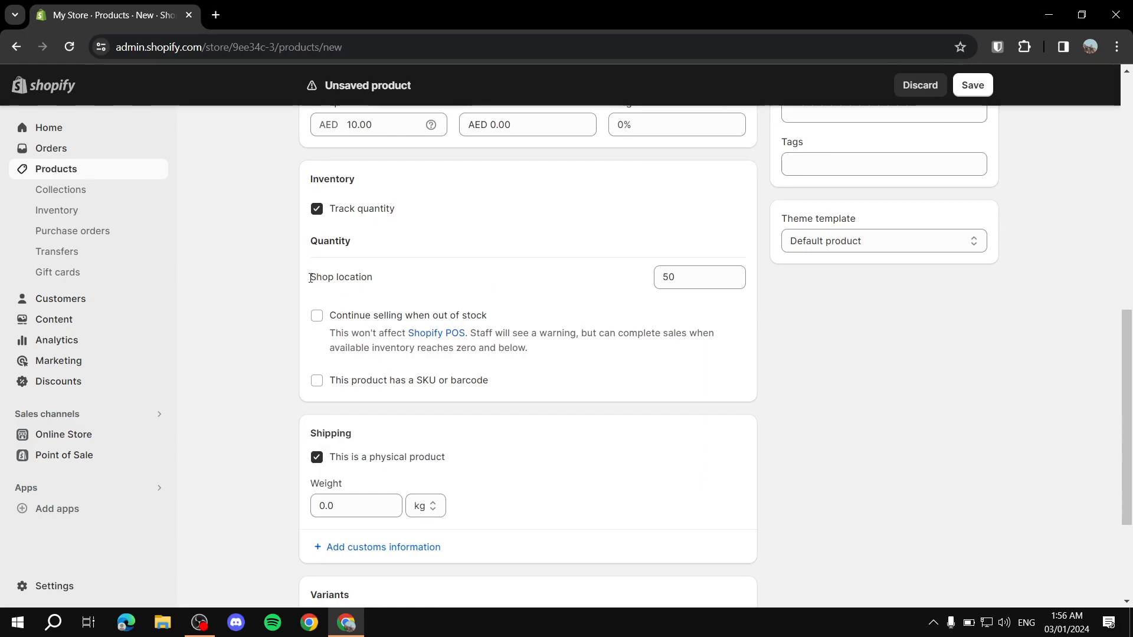
{"action": "scroll", "coordinate": [371, 250], "scroll_direction": "down", "scroll_amount": 2}
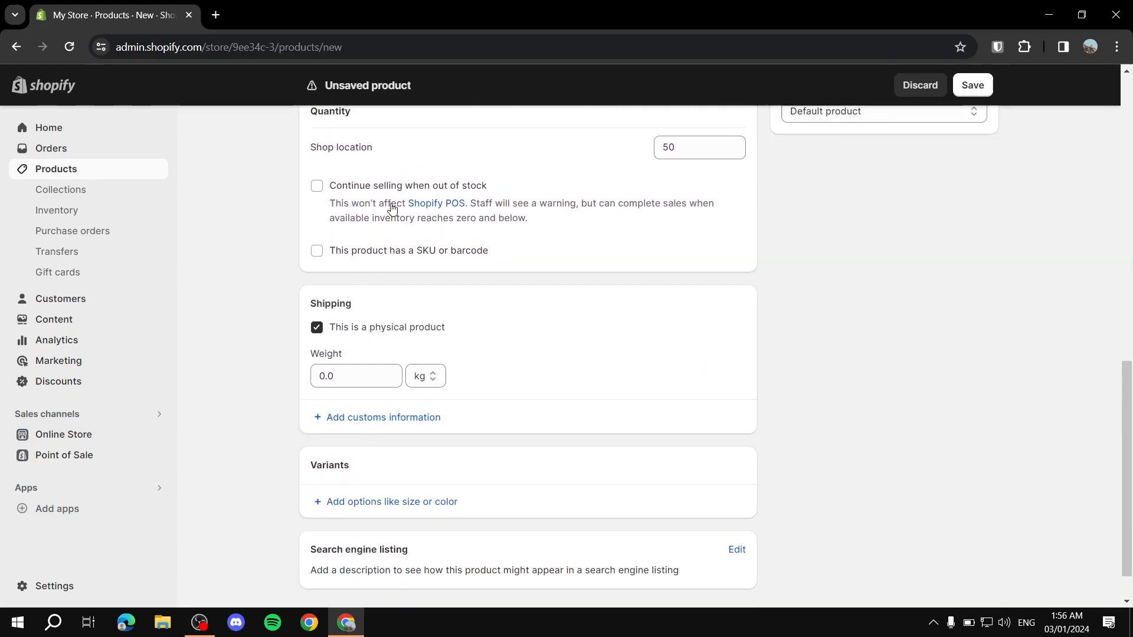
{"action": "scroll", "coordinate": [494, 252], "scroll_direction": "up", "scroll_amount": 1}
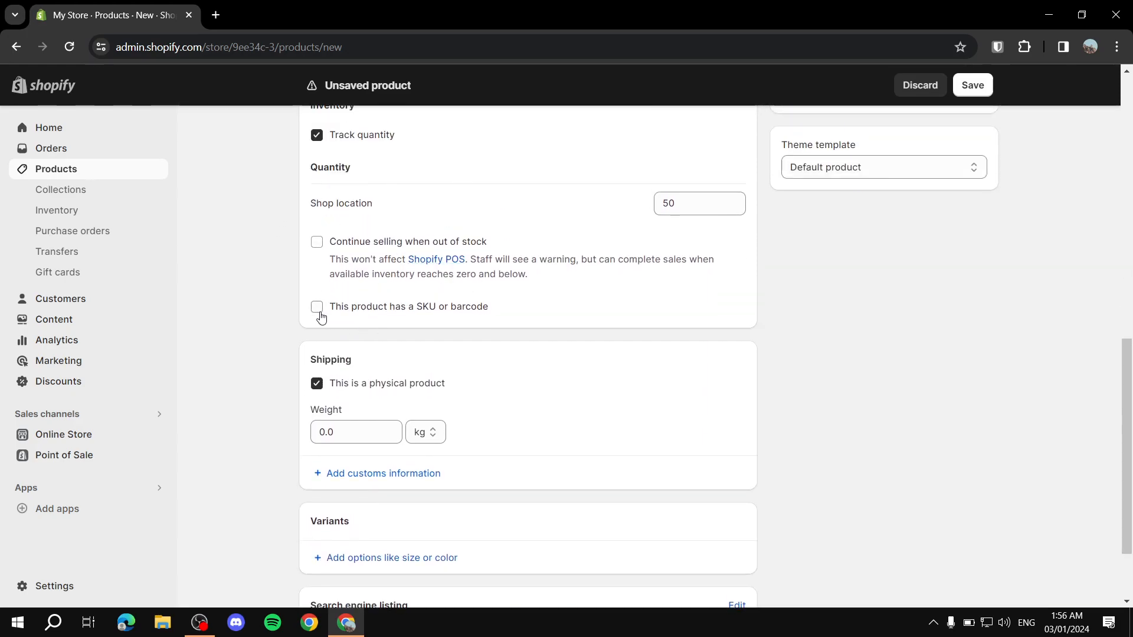
{"action": "left_click", "coordinate": [453, 307]}
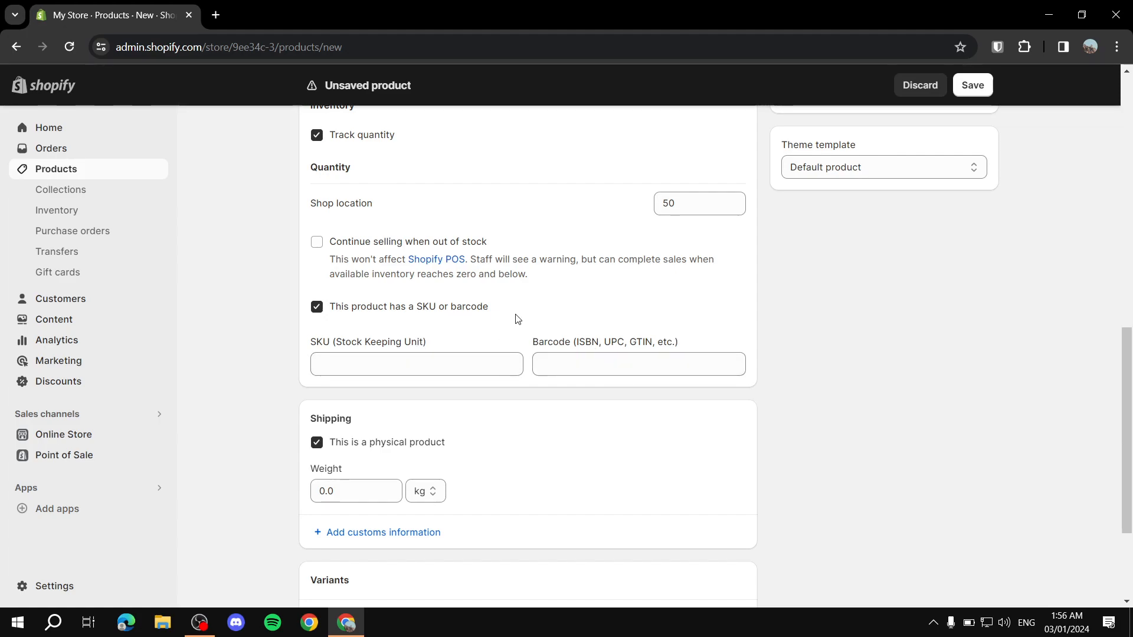
{"action": "left_click", "coordinate": [393, 310]}
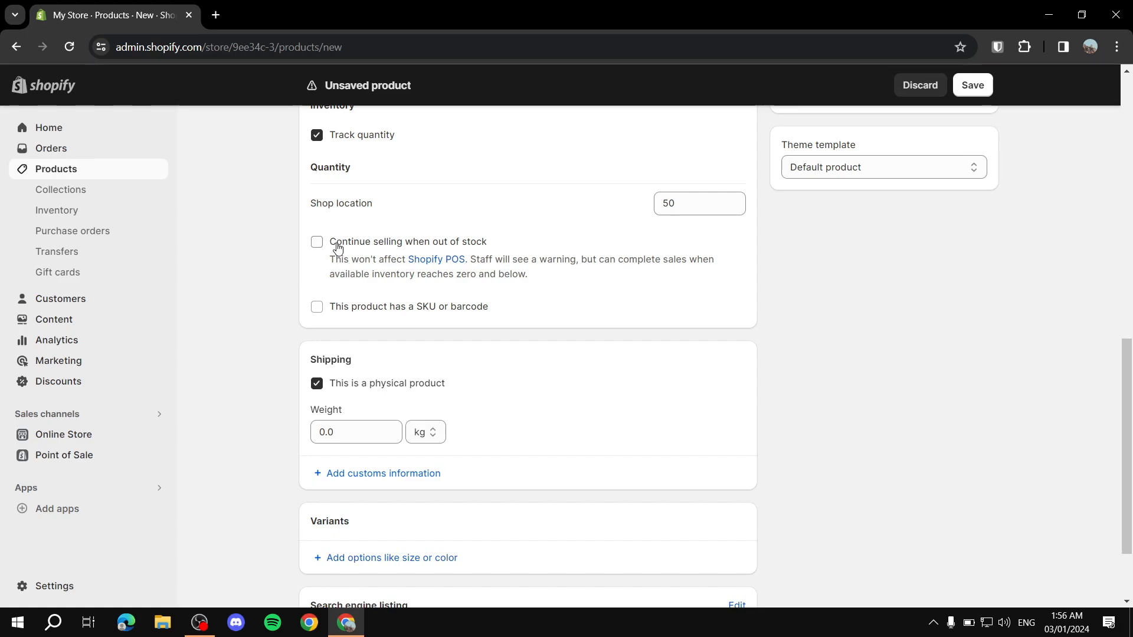
{"action": "left_click", "coordinate": [316, 243]}
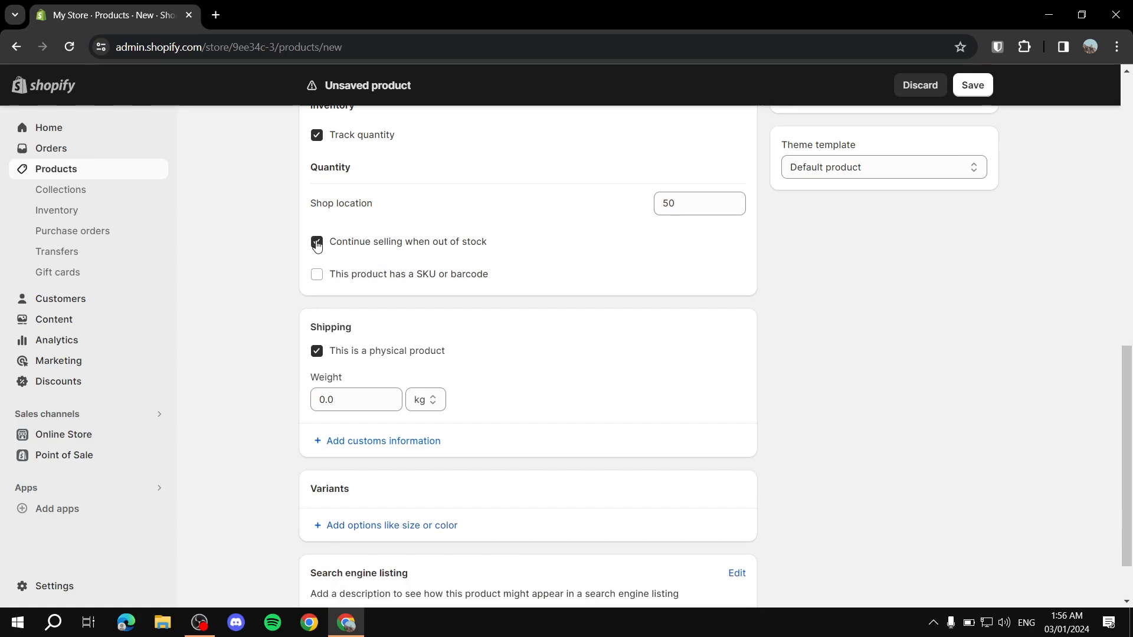
{"action": "left_click", "coordinate": [317, 243]}
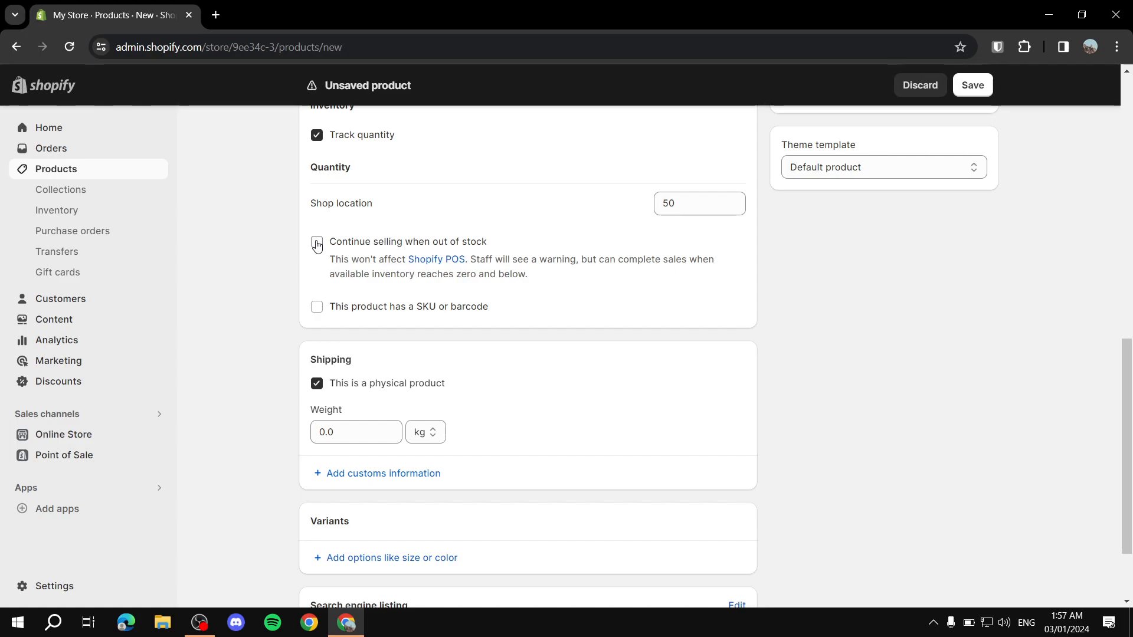
{"action": "left_click", "coordinate": [317, 243]}
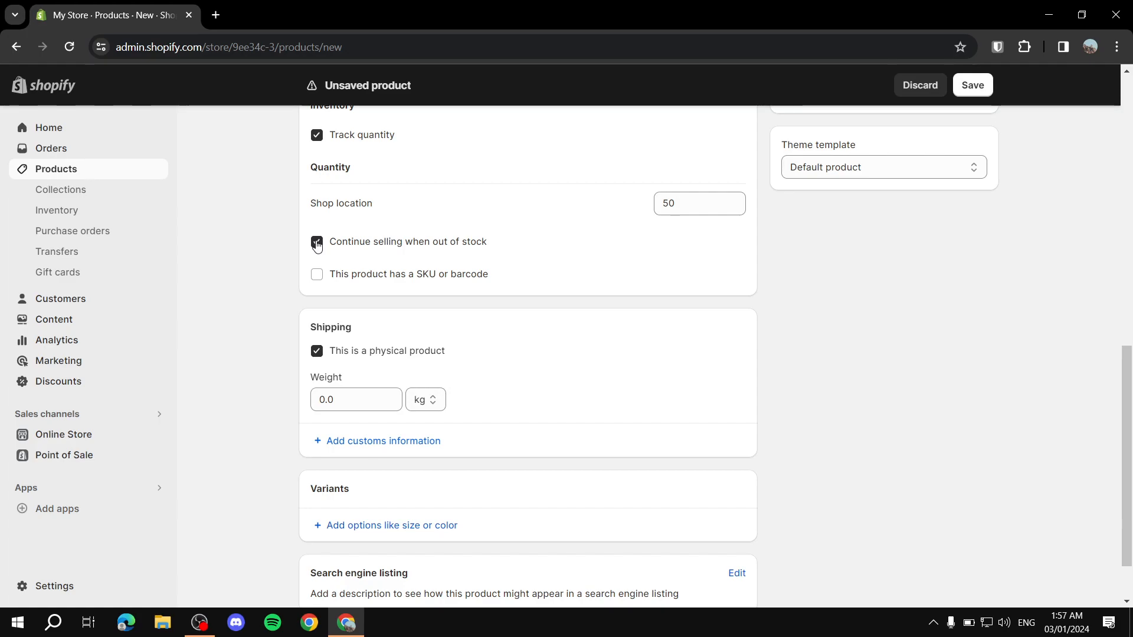
{"action": "left_click", "coordinate": [316, 243]}
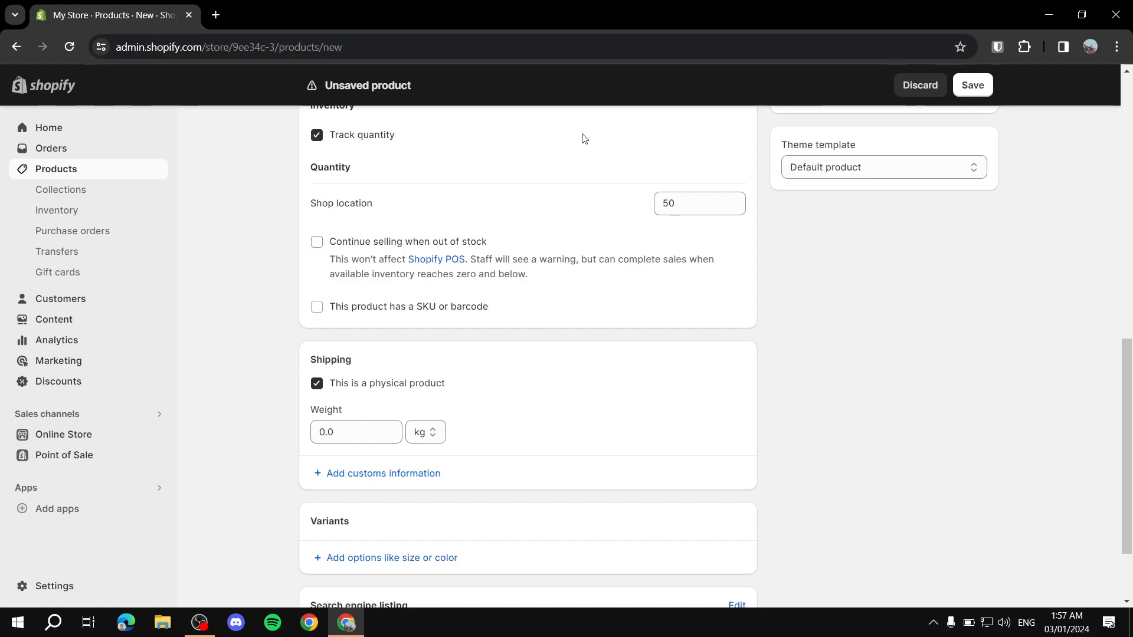
{"action": "left_click", "coordinate": [315, 243]}
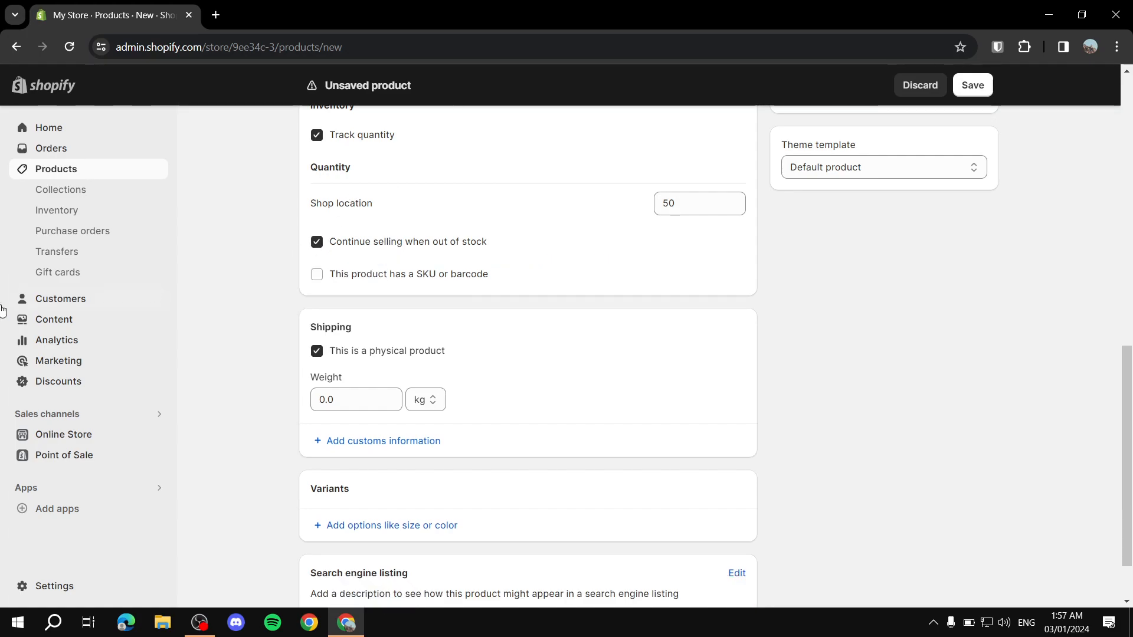
{"action": "left_click", "coordinate": [313, 243]}
{"action": "scroll", "coordinate": [436, 354], "scroll_direction": "down", "scroll_amount": 2}
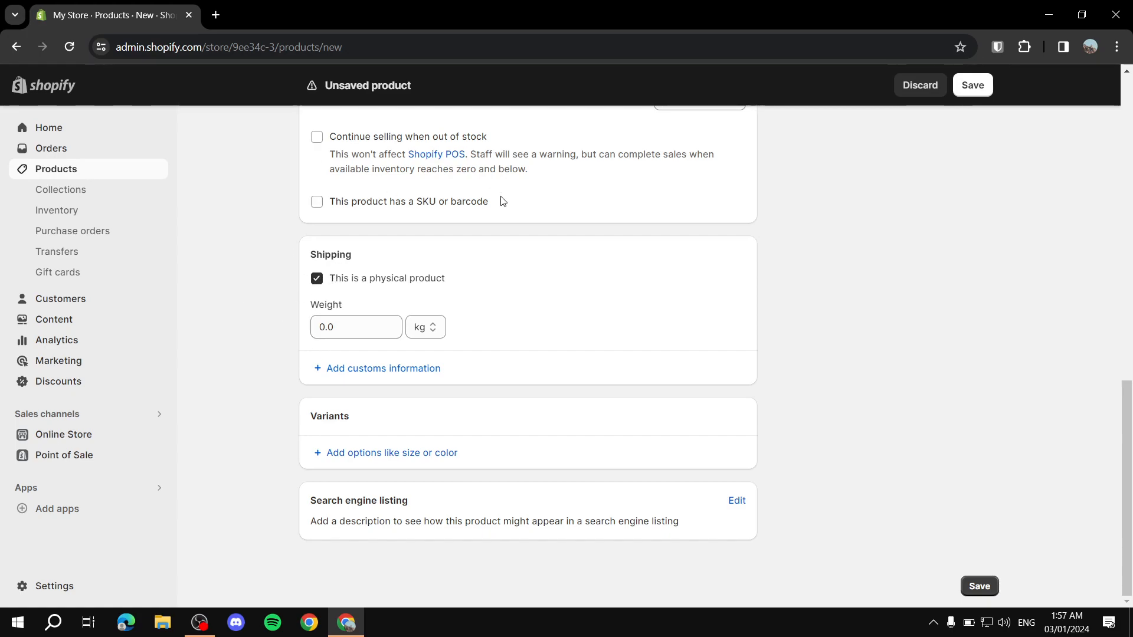
Step: Toggle the physical product setting and review the weight unit, keeping kg
{"action": "left_click", "coordinate": [321, 284]}
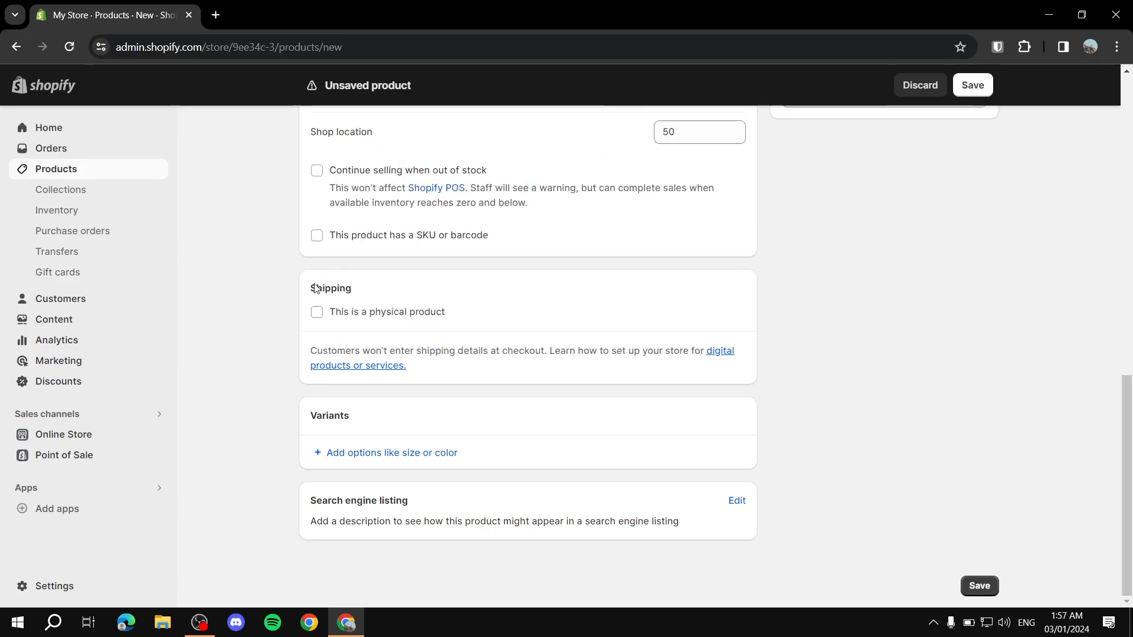
{"action": "left_click", "coordinate": [375, 311]}
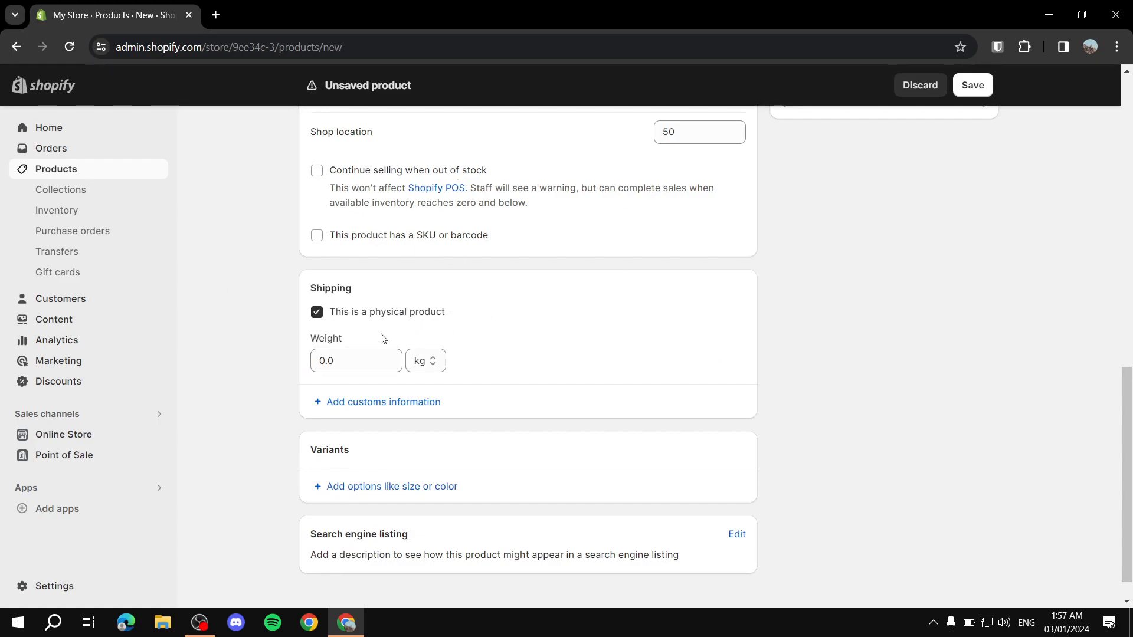
{"action": "left_click", "coordinate": [364, 360]}
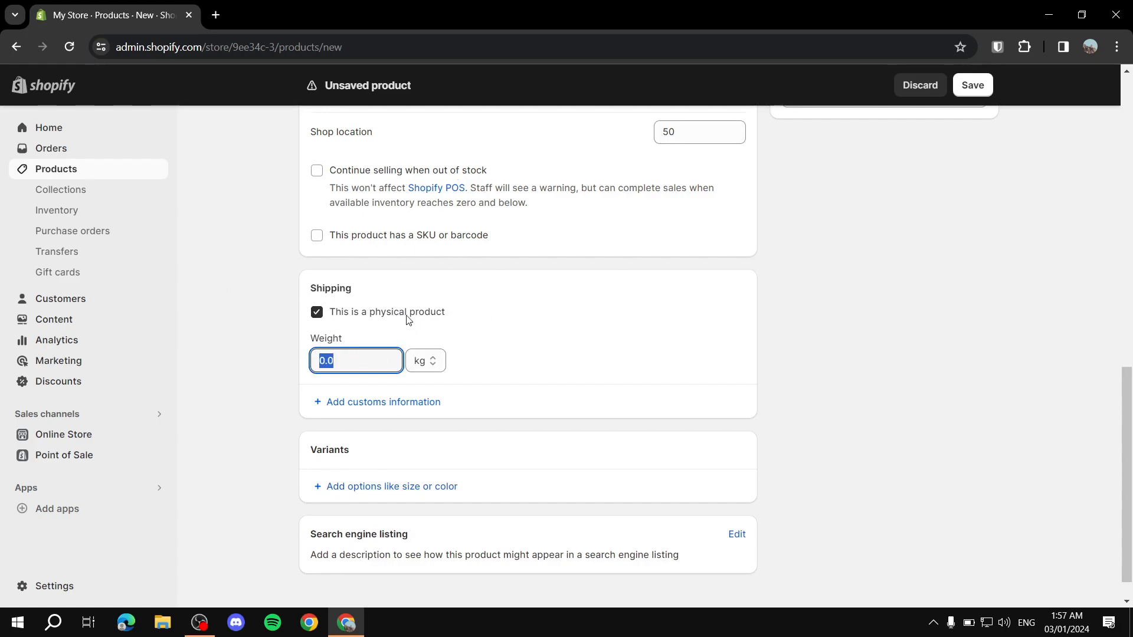
{"action": "left_click", "coordinate": [431, 361]}
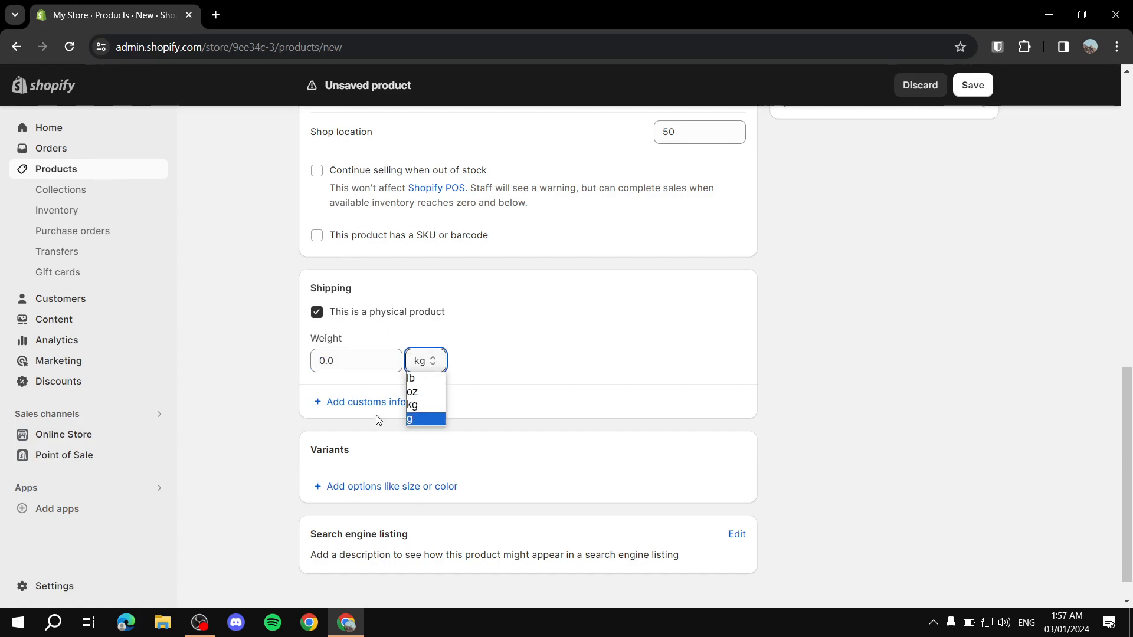
{"action": "left_click", "coordinate": [515, 390]}
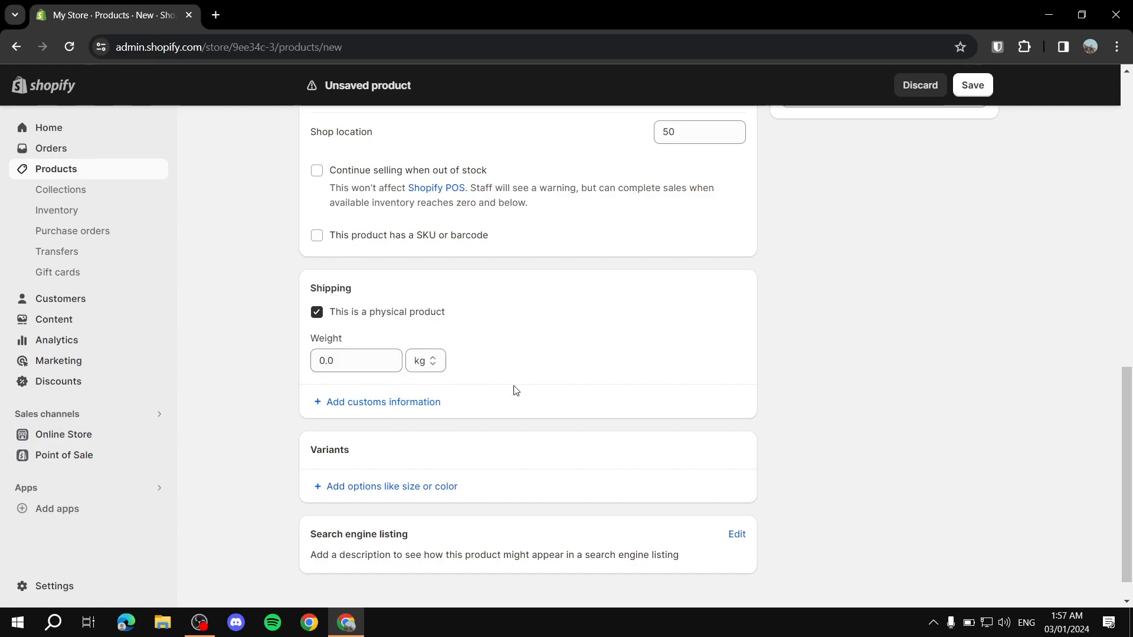
{"action": "scroll", "coordinate": [437, 335], "scroll_direction": "down", "scroll_amount": 1}
{"action": "left_click", "coordinate": [425, 326]}
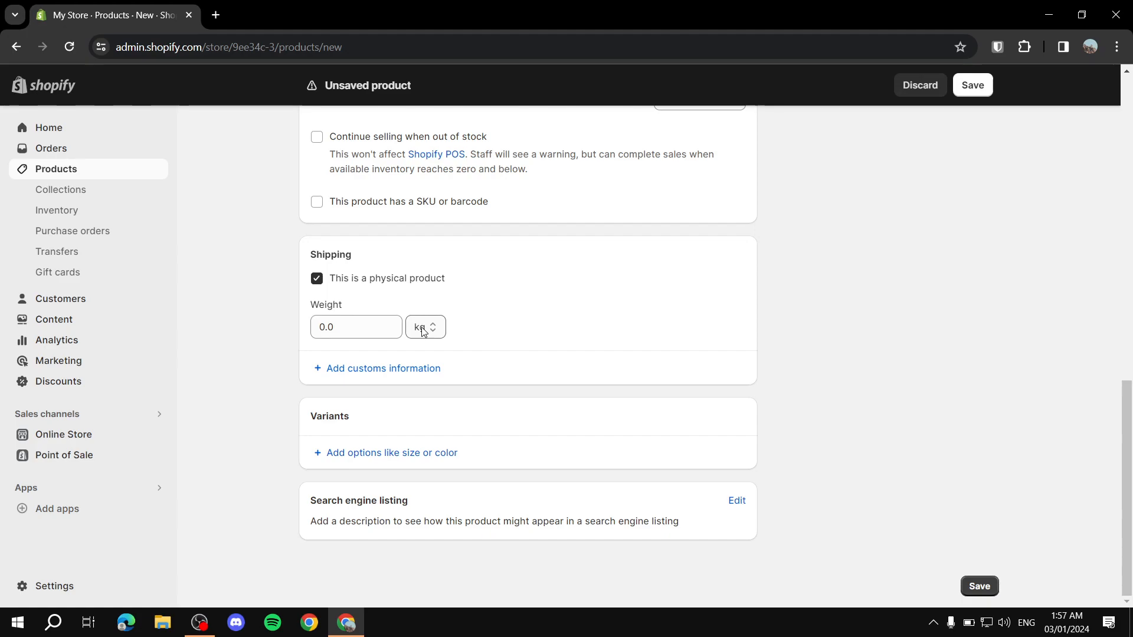
{"action": "left_click", "coordinate": [615, 294]}
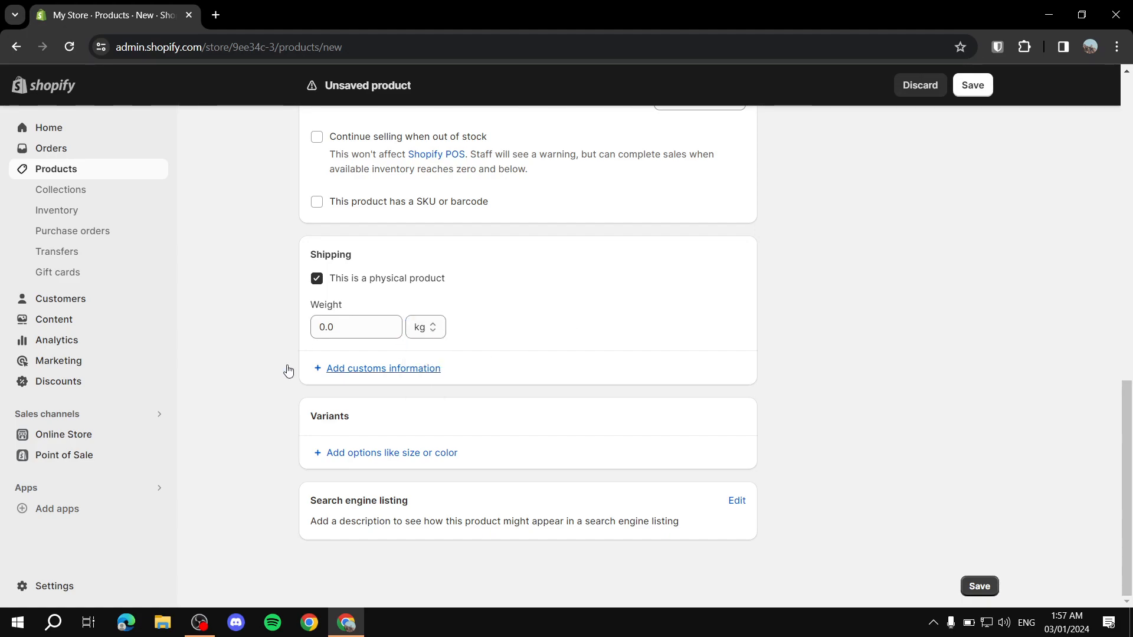
Step: Look over the customs fields, then uncheck 'This is a physical product'
{"action": "left_click", "coordinate": [351, 370]}
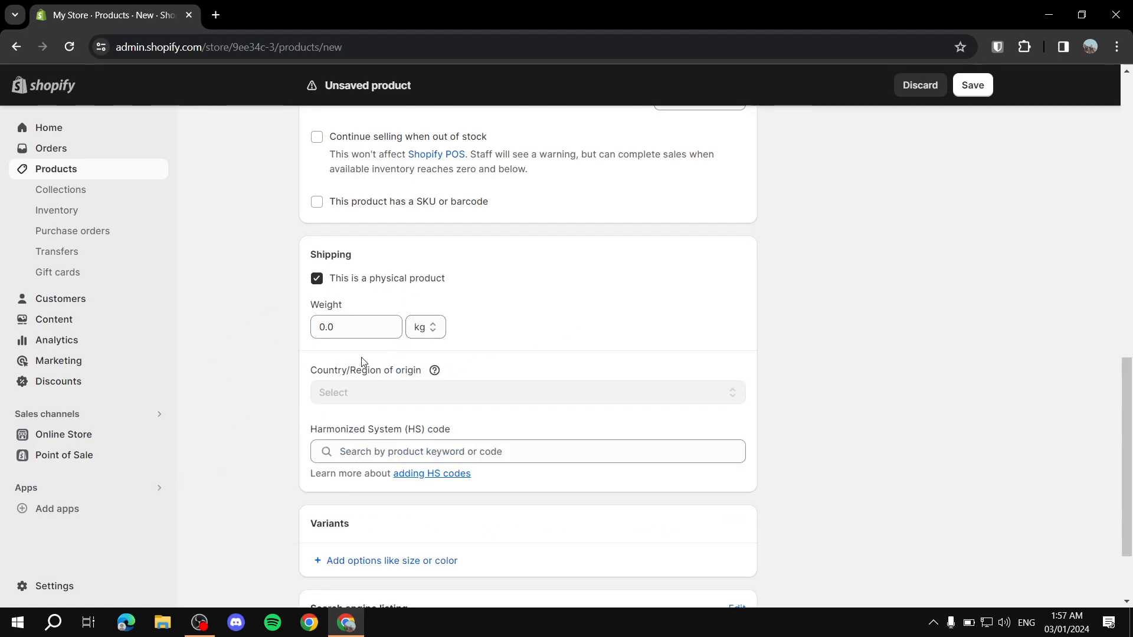
{"action": "scroll", "coordinate": [389, 278], "scroll_direction": "down", "scroll_amount": 3}
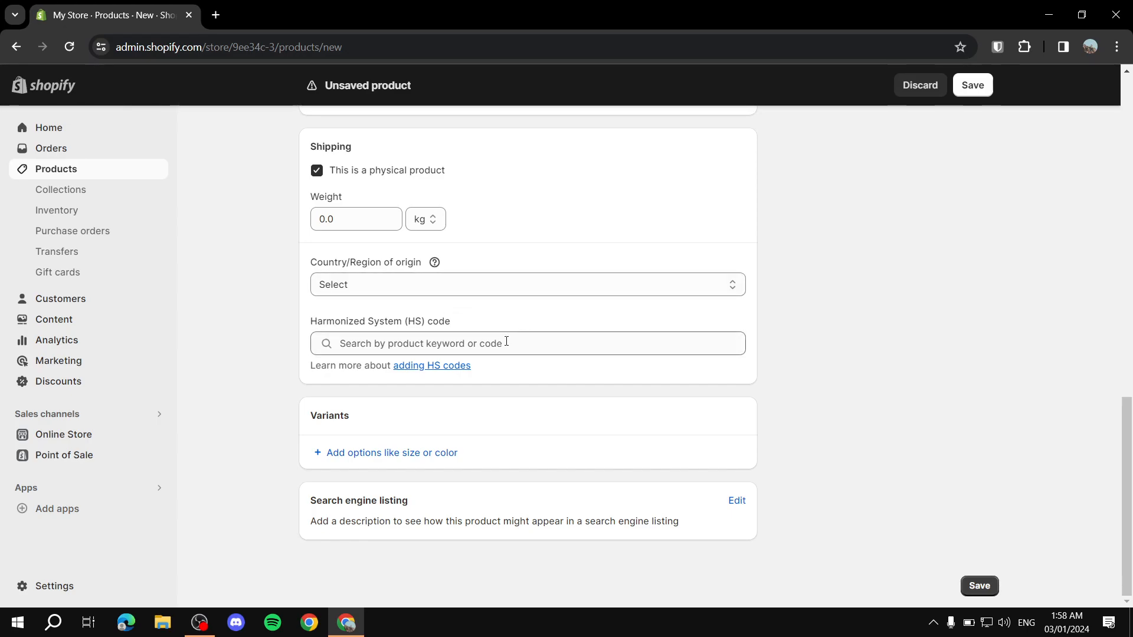
{"action": "left_click", "coordinate": [655, 285]}
{"action": "left_click", "coordinate": [506, 278]}
{"action": "left_click", "coordinate": [317, 170]}
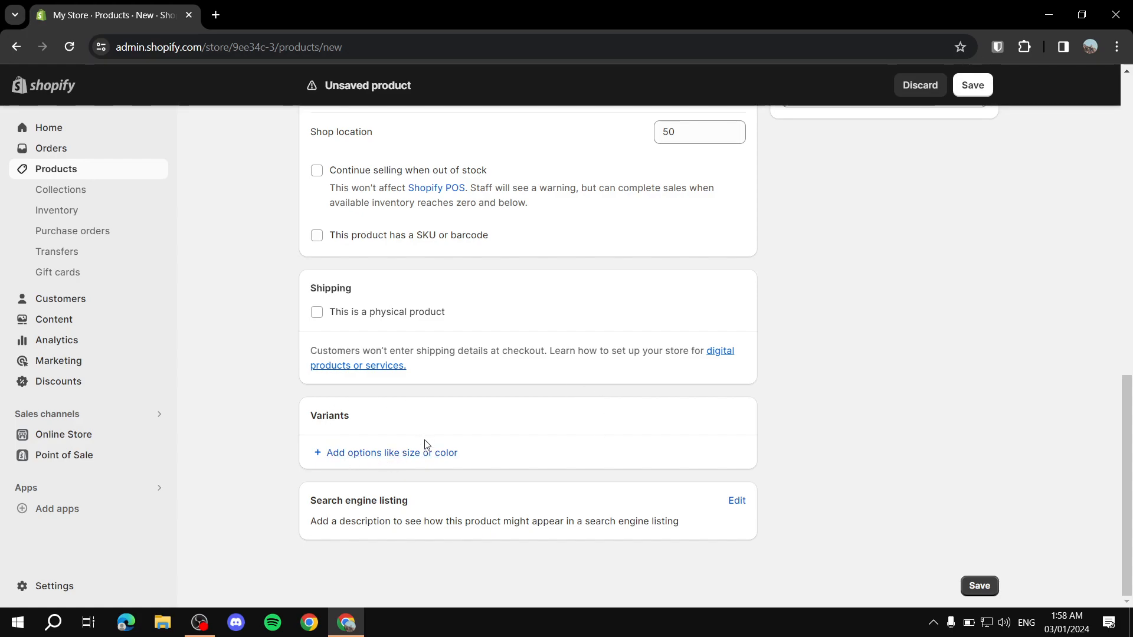
Step: Add a Size option with values Small, Medium and Large
{"action": "left_click", "coordinate": [364, 455]}
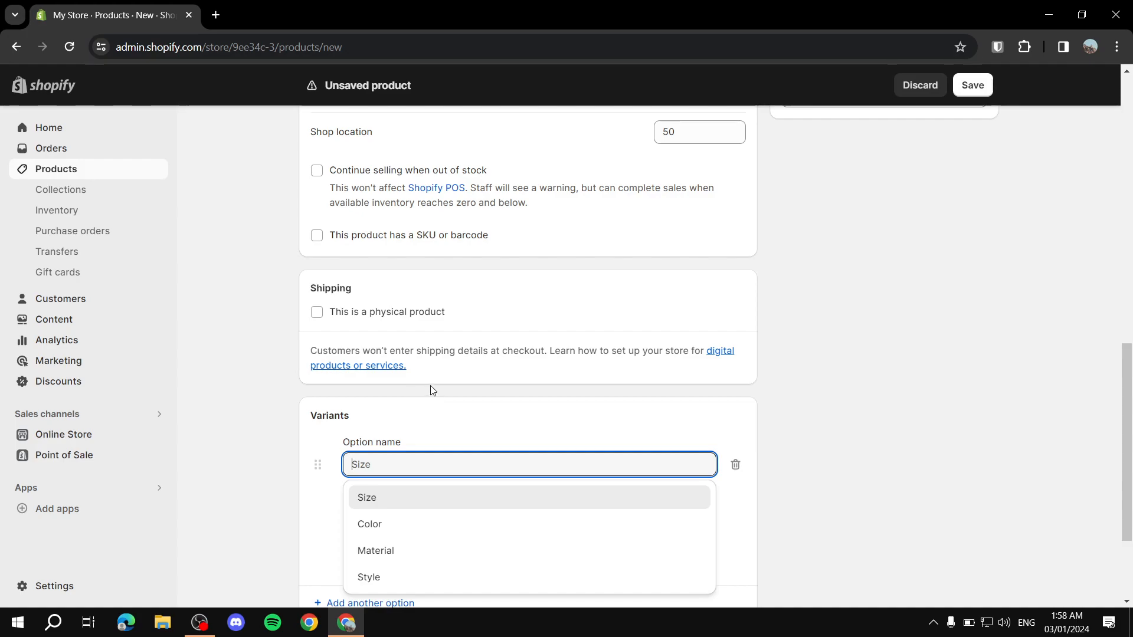
{"action": "scroll", "coordinate": [649, 433], "scroll_direction": "down", "scroll_amount": 3}
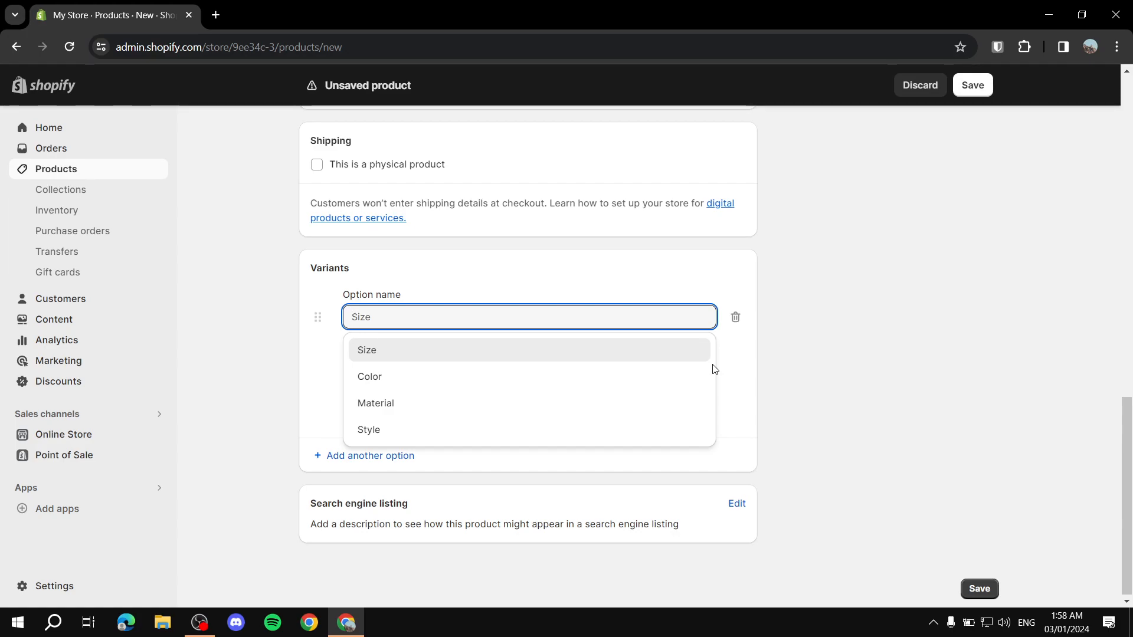
{"action": "left_click", "coordinate": [574, 358]}
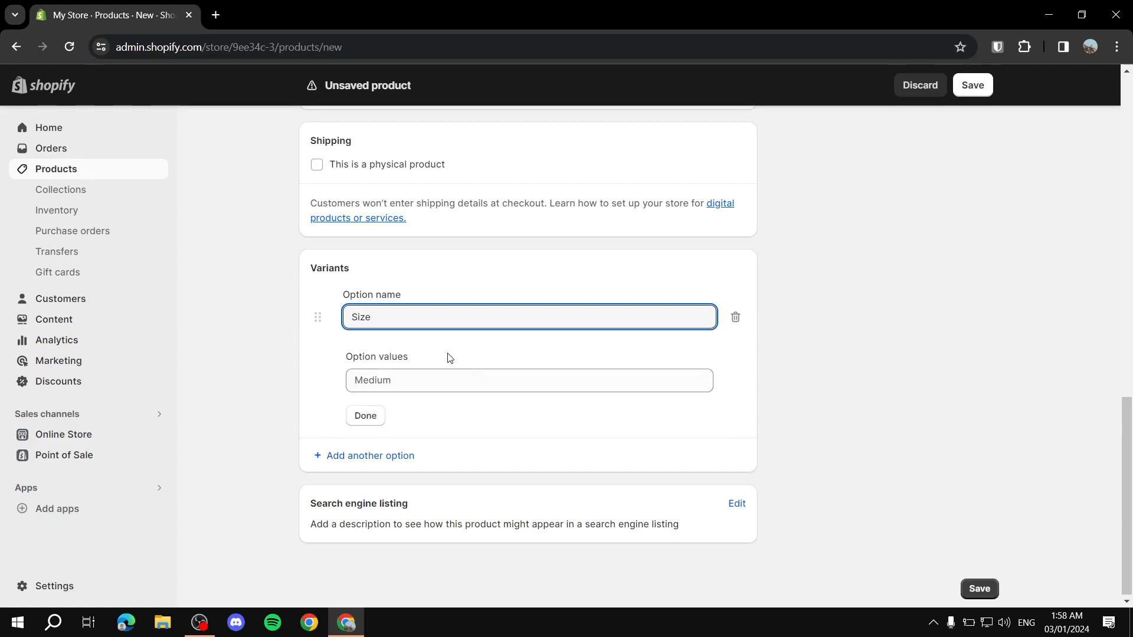
{"action": "left_click", "coordinate": [482, 307]}
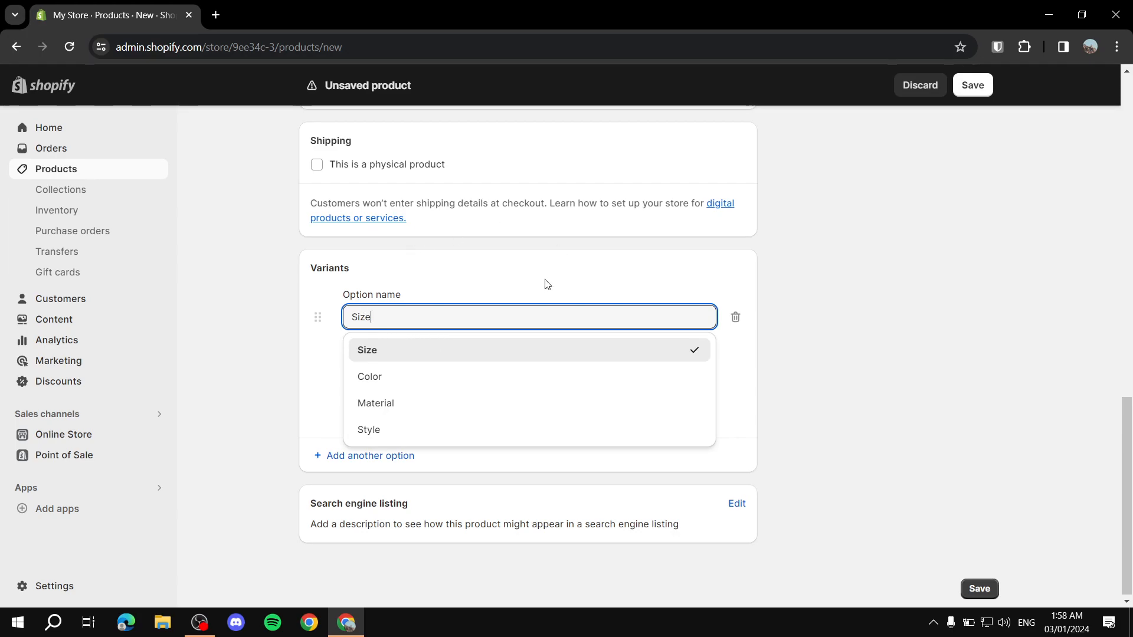
{"action": "left_click", "coordinate": [375, 353]}
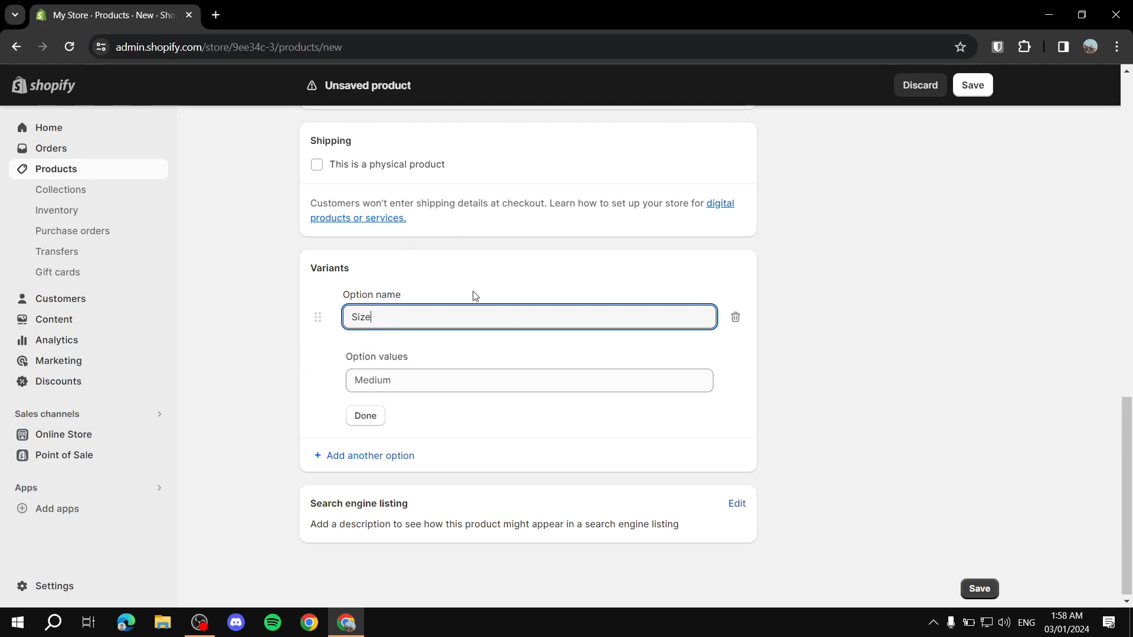
{"action": "left_click", "coordinate": [438, 380]}
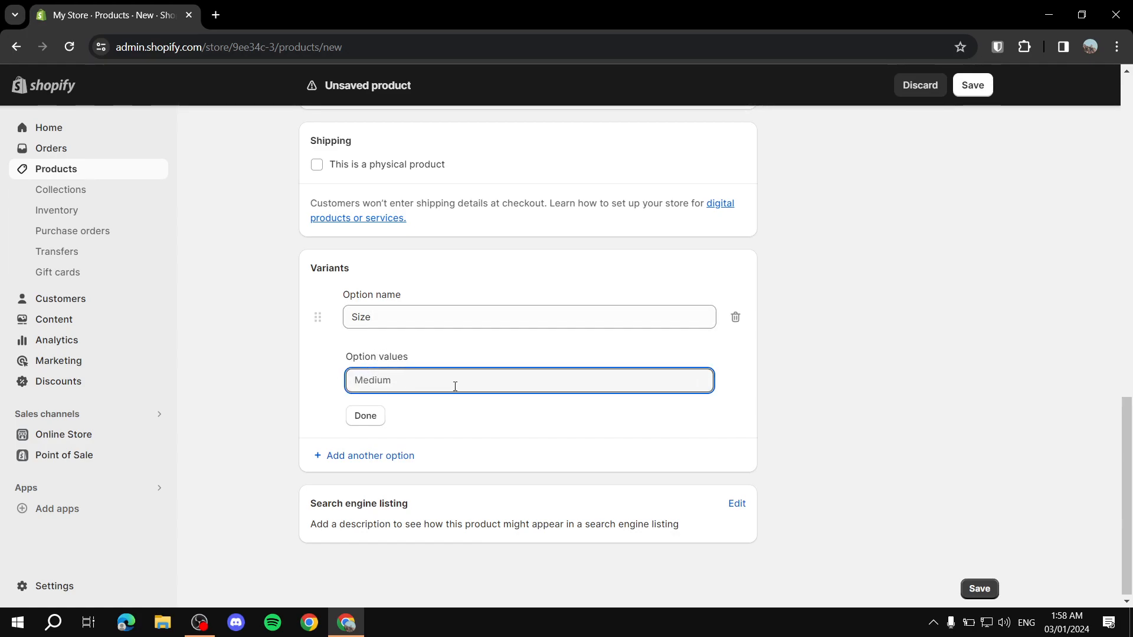
{"action": "type", "text": "Small"}
{"action": "left_click", "coordinate": [442, 406]}
{"action": "type", "text": "Medium"}
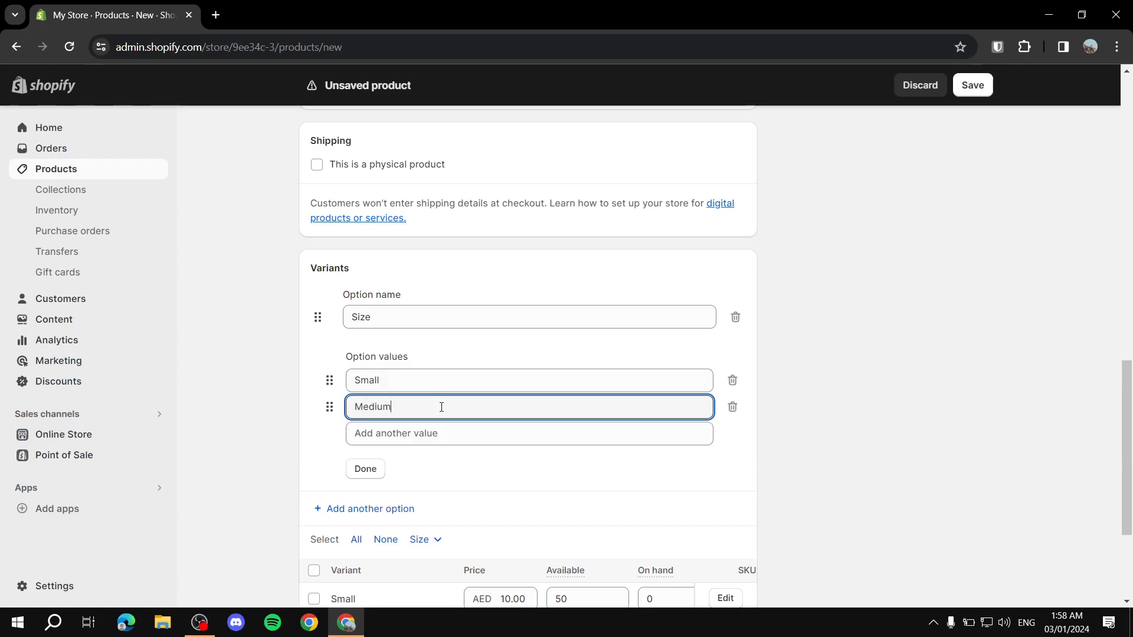
{"action": "key", "text": "Tab"}
{"action": "left_click", "coordinate": [450, 434]}
{"action": "type", "text": "Large"}
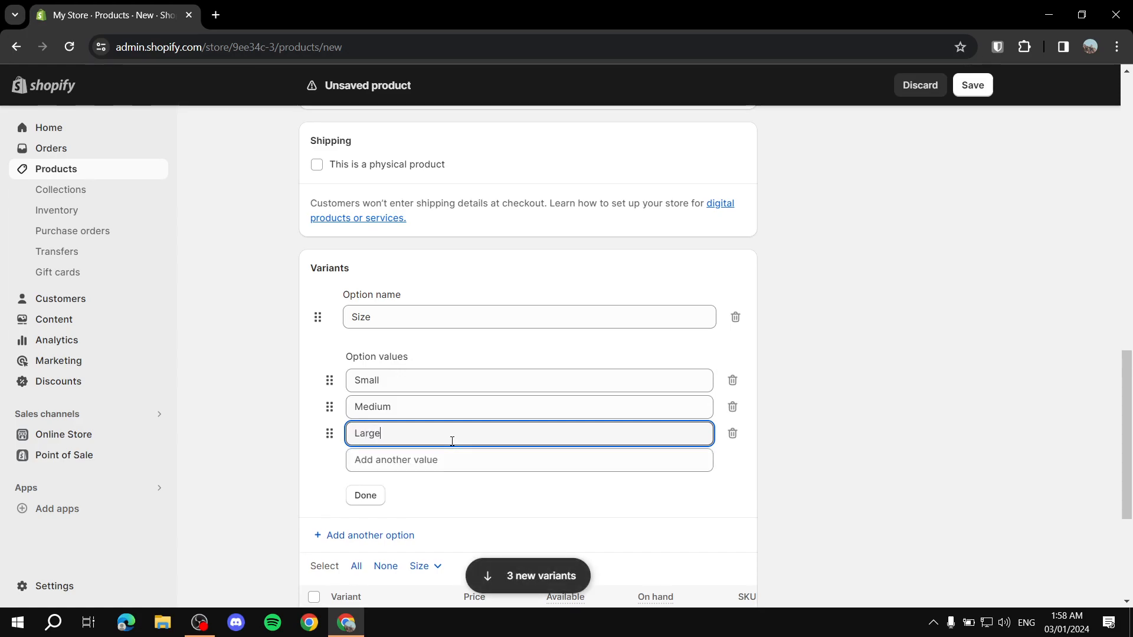
{"action": "left_click", "coordinate": [366, 495]}
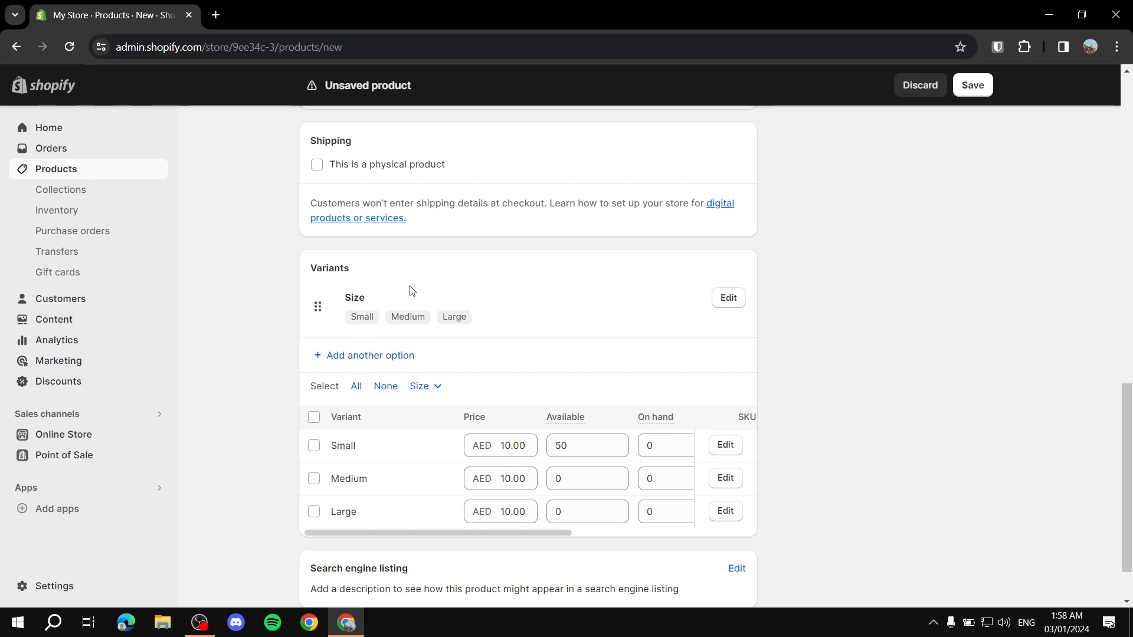
Step: Add a Color option with values Black and White to generate variants
{"action": "scroll", "coordinate": [460, 354], "scroll_direction": "down", "scroll_amount": 1}
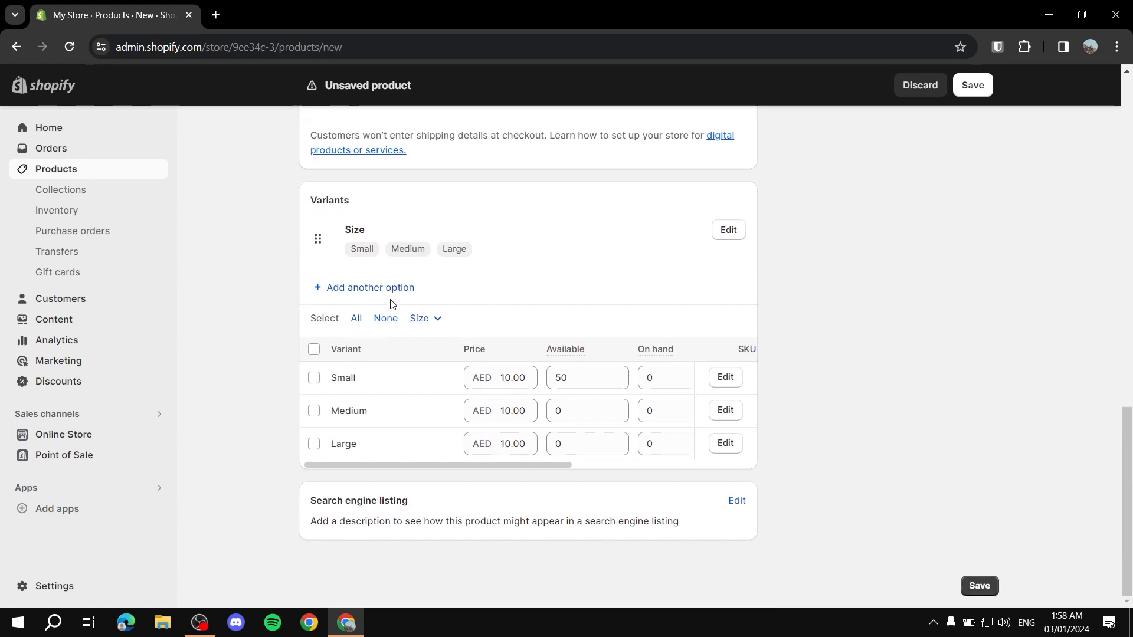
{"action": "left_click", "coordinate": [378, 287]}
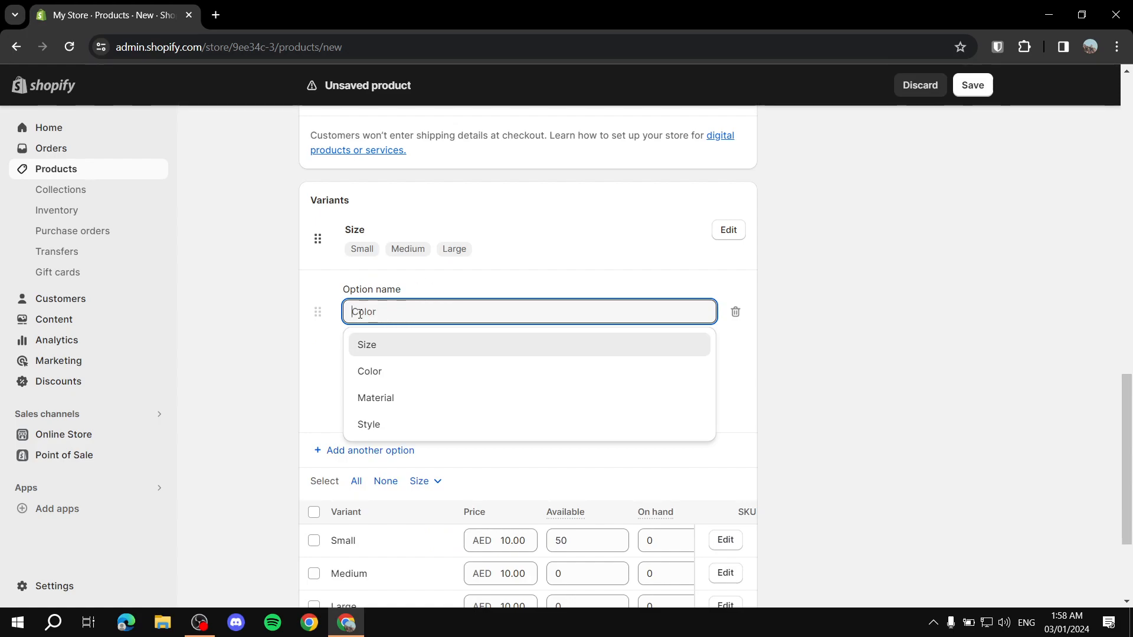
{"action": "left_click", "coordinate": [387, 372]}
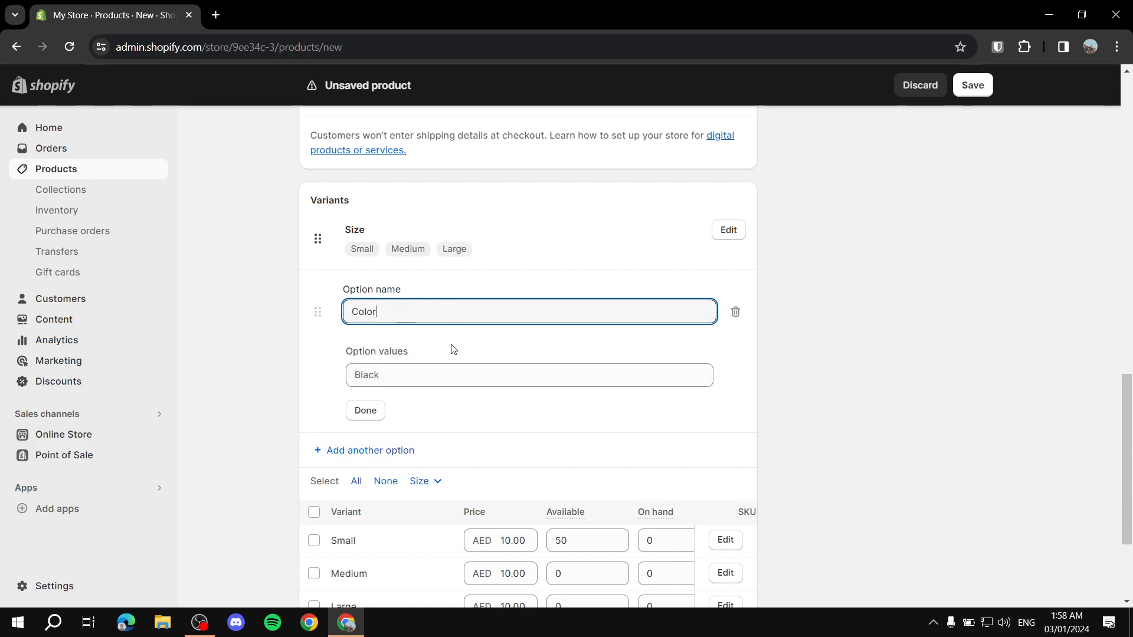
{"action": "left_click", "coordinate": [387, 377]}
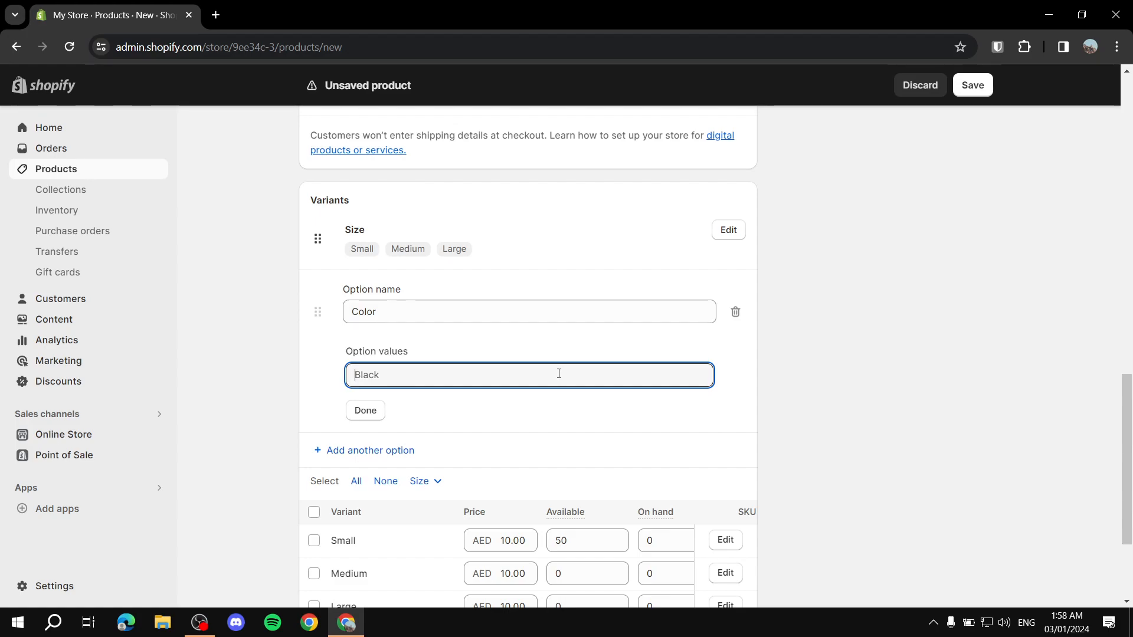
{"action": "type", "text": "Black"}
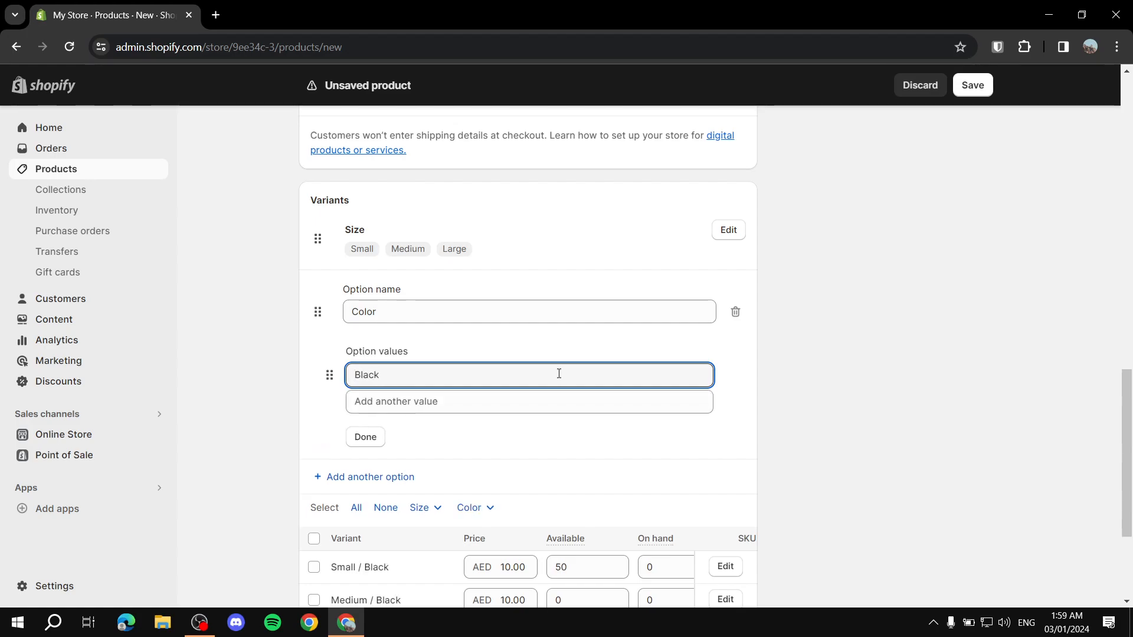
{"action": "left_click", "coordinate": [583, 402]}
{"action": "type", "text": "White"}
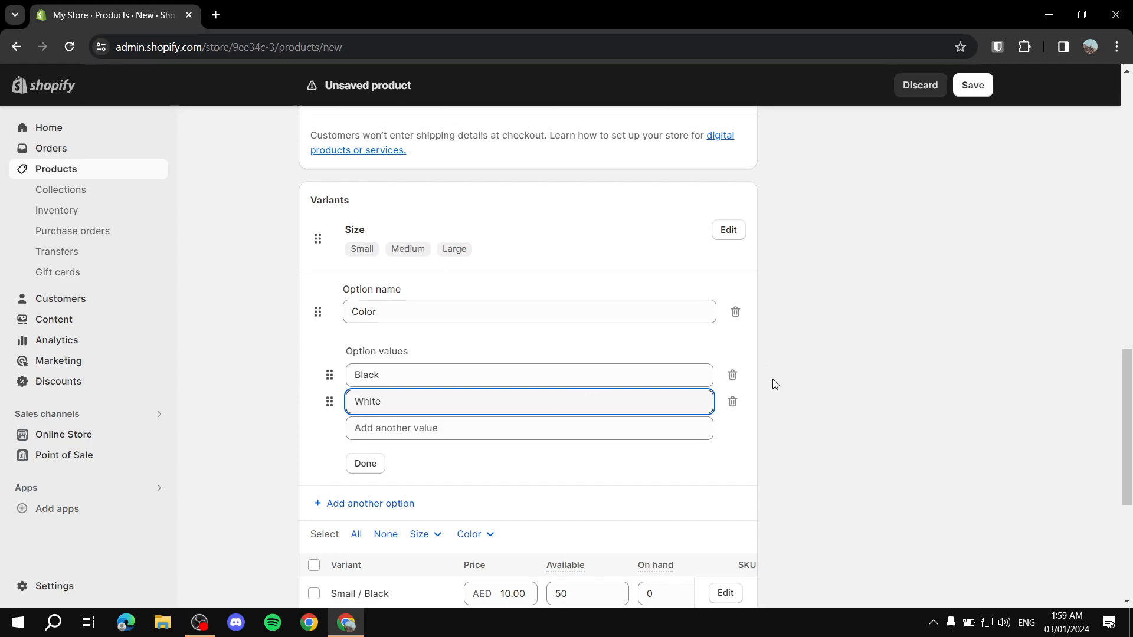
{"action": "left_click", "coordinate": [365, 465]}
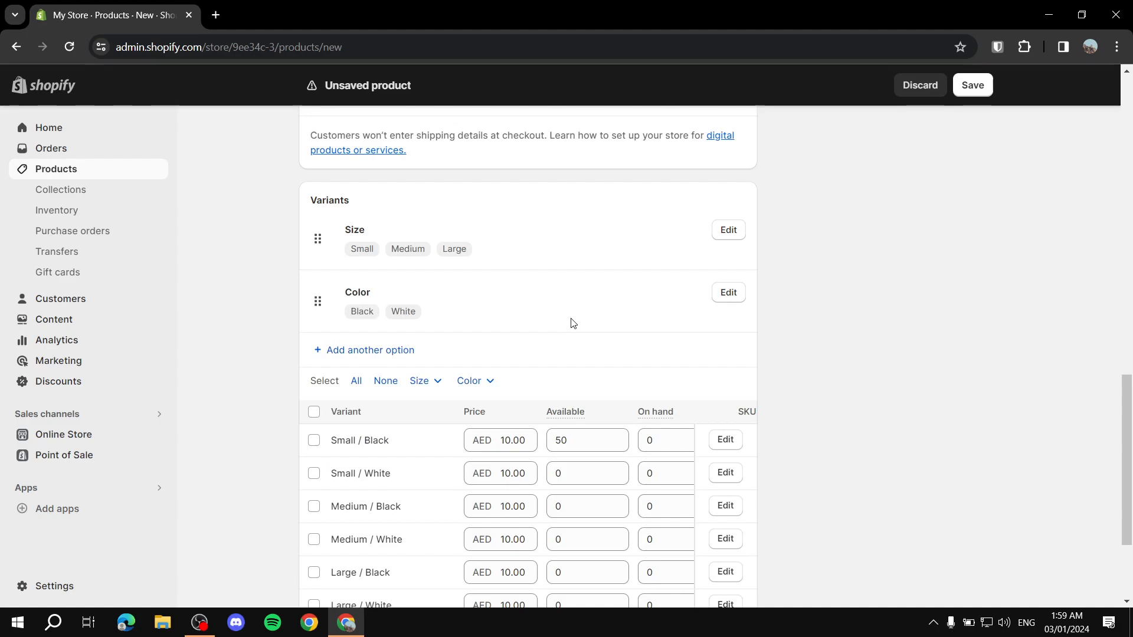
Step: Review the six variant rows, including the Large / Black and Large / White prices
{"action": "scroll", "coordinate": [384, 345], "scroll_direction": "down", "scroll_amount": 1}
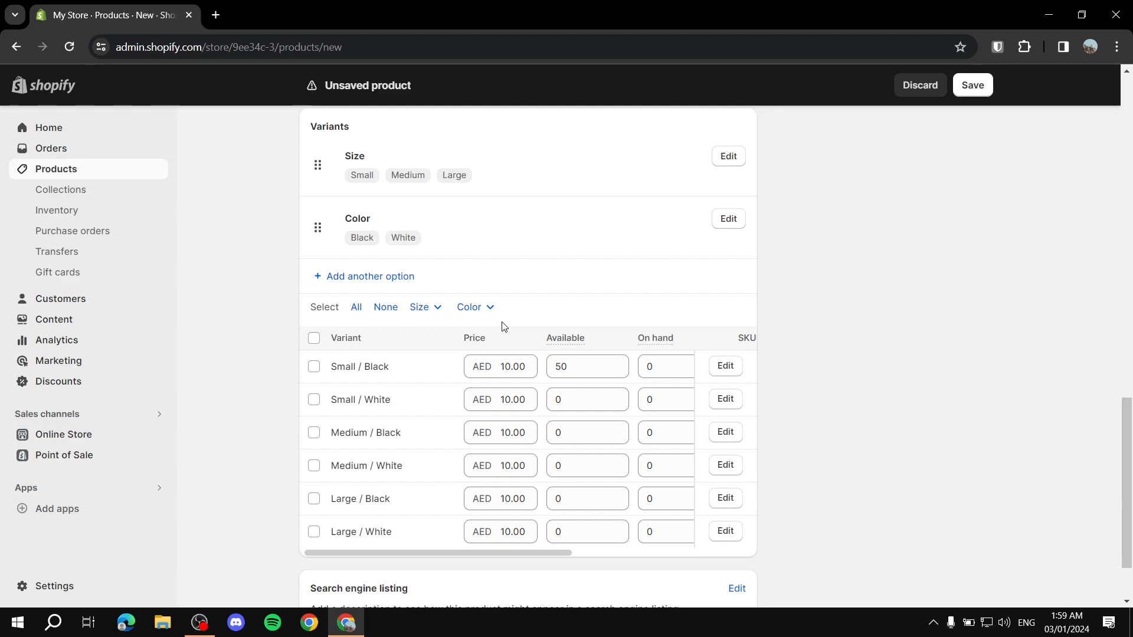
{"action": "scroll", "coordinate": [416, 371], "scroll_direction": "down", "scroll_amount": 1}
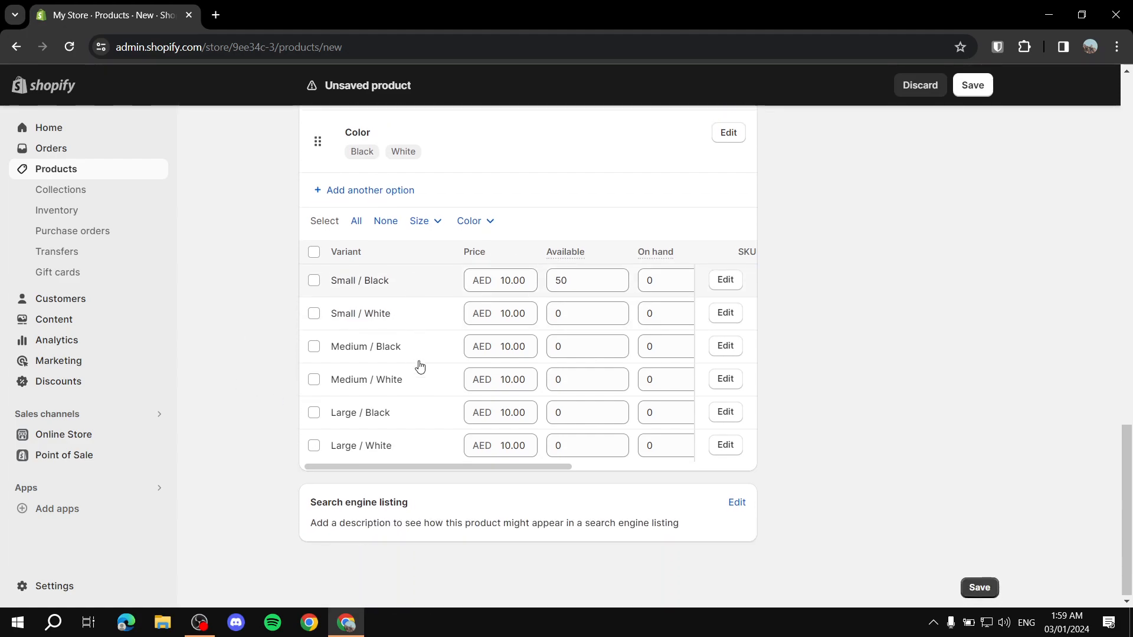
{"action": "scroll", "coordinate": [420, 367], "scroll_direction": "up", "scroll_amount": 1}
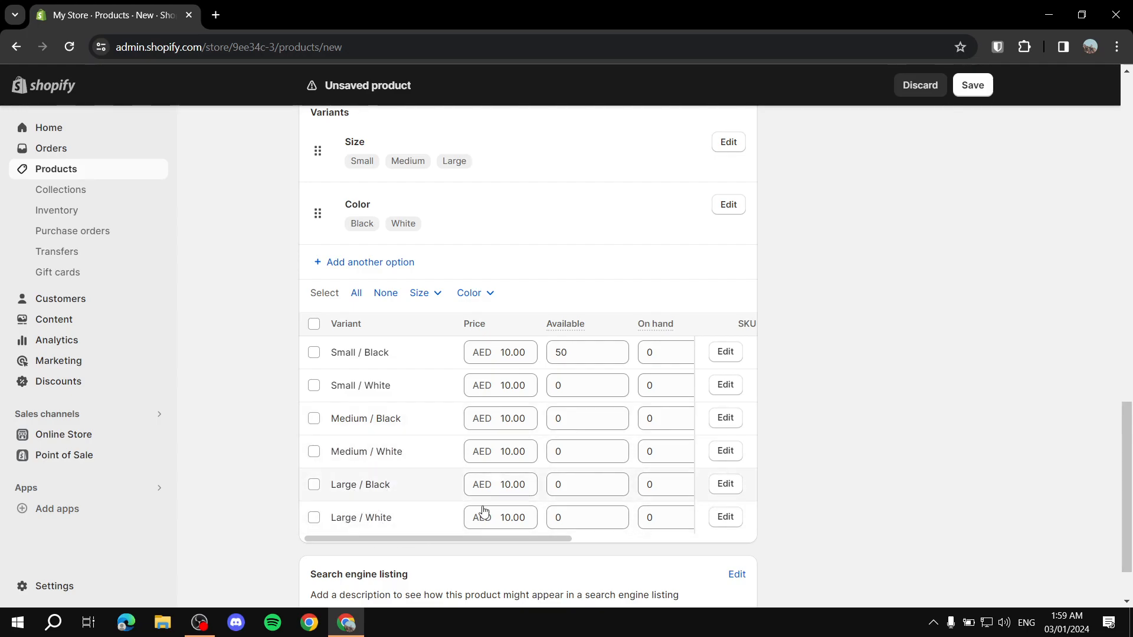
{"action": "left_click", "coordinate": [469, 484]}
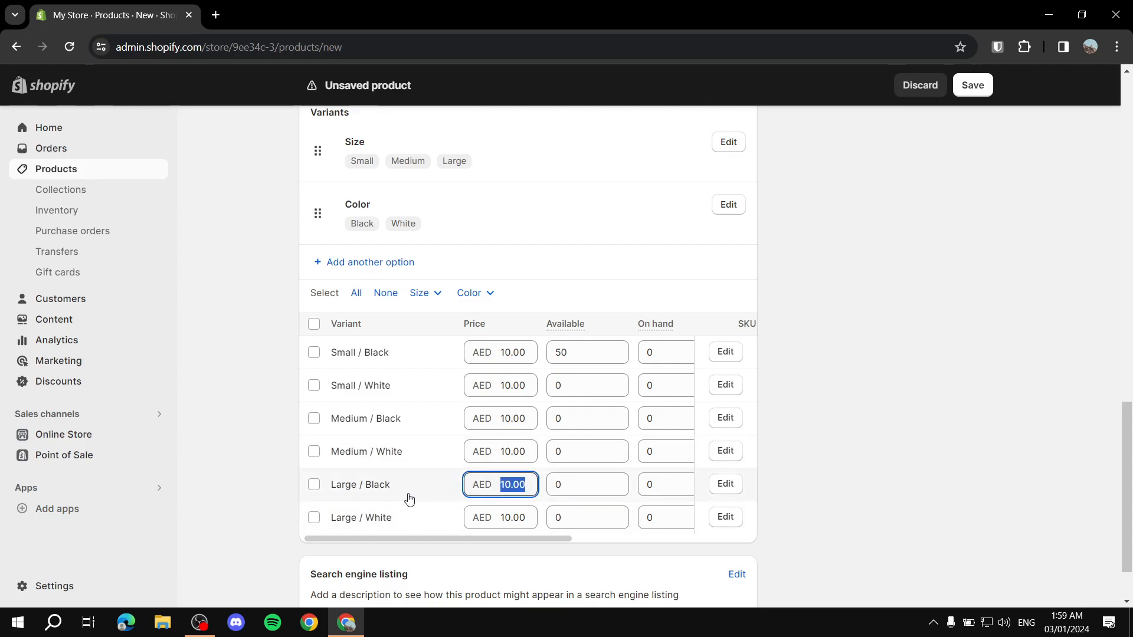
{"action": "left_click", "coordinate": [502, 518]}
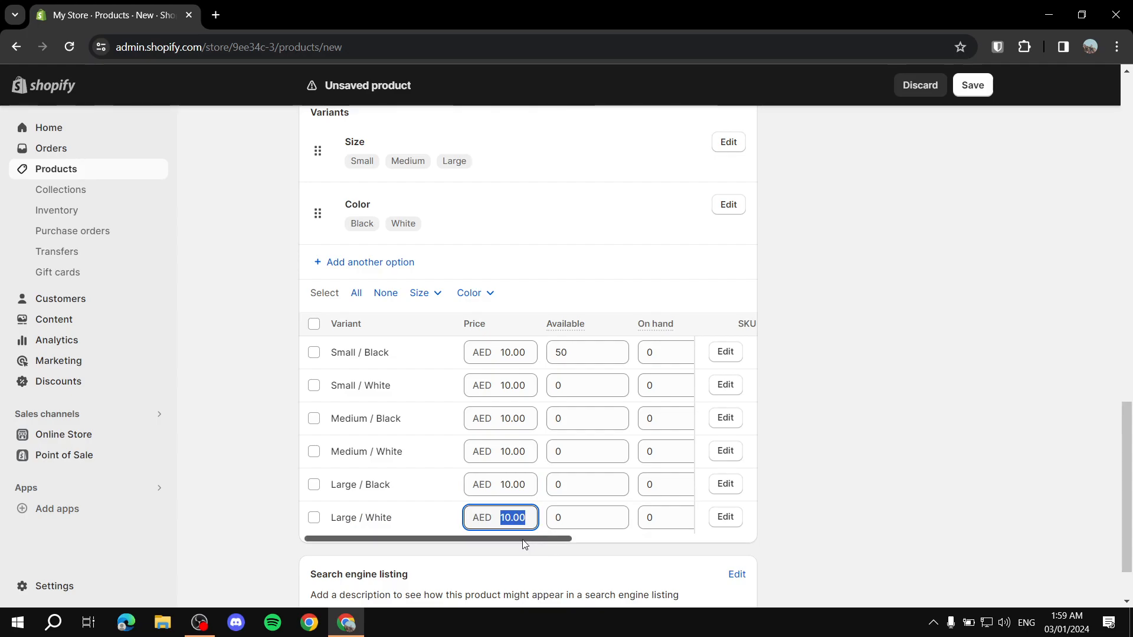
{"action": "scroll", "coordinate": [524, 540], "scroll_direction": "right", "scroll_amount": 3}
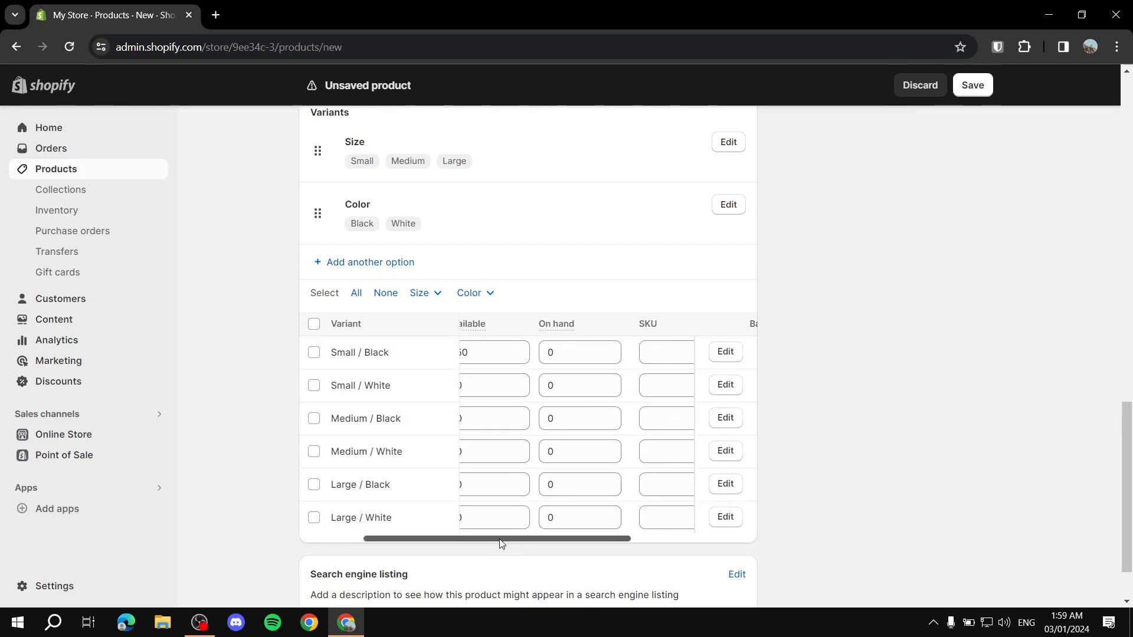
{"action": "left_click_drag", "start_coordinate": [443, 538], "coordinate": [413, 544]}
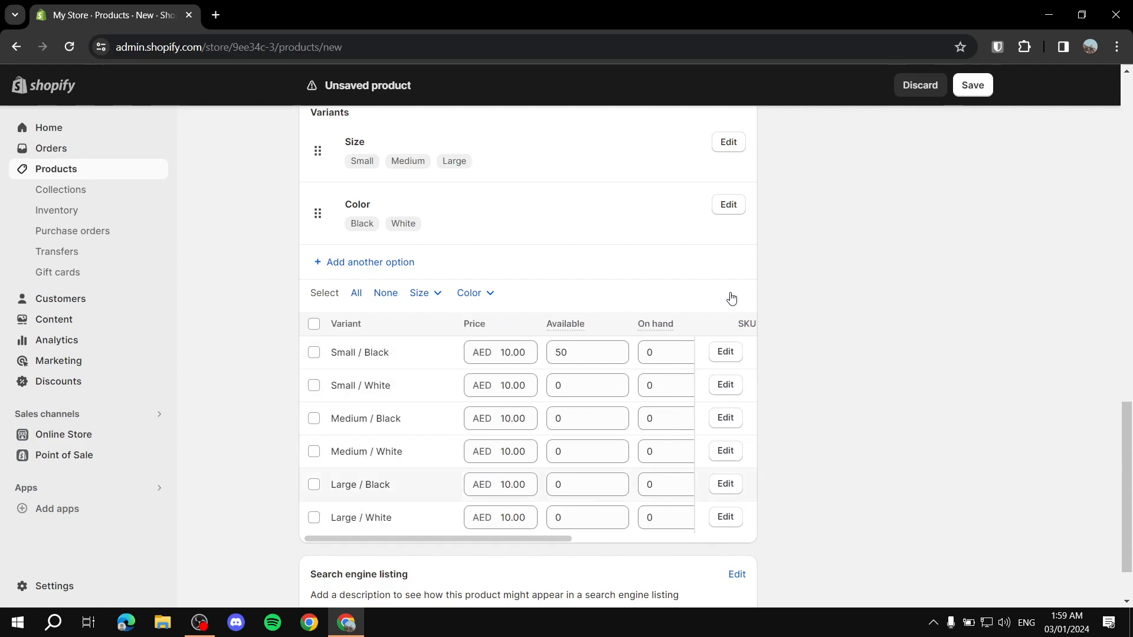
{"action": "scroll", "coordinate": [524, 435], "scroll_direction": "down", "scroll_amount": 2}
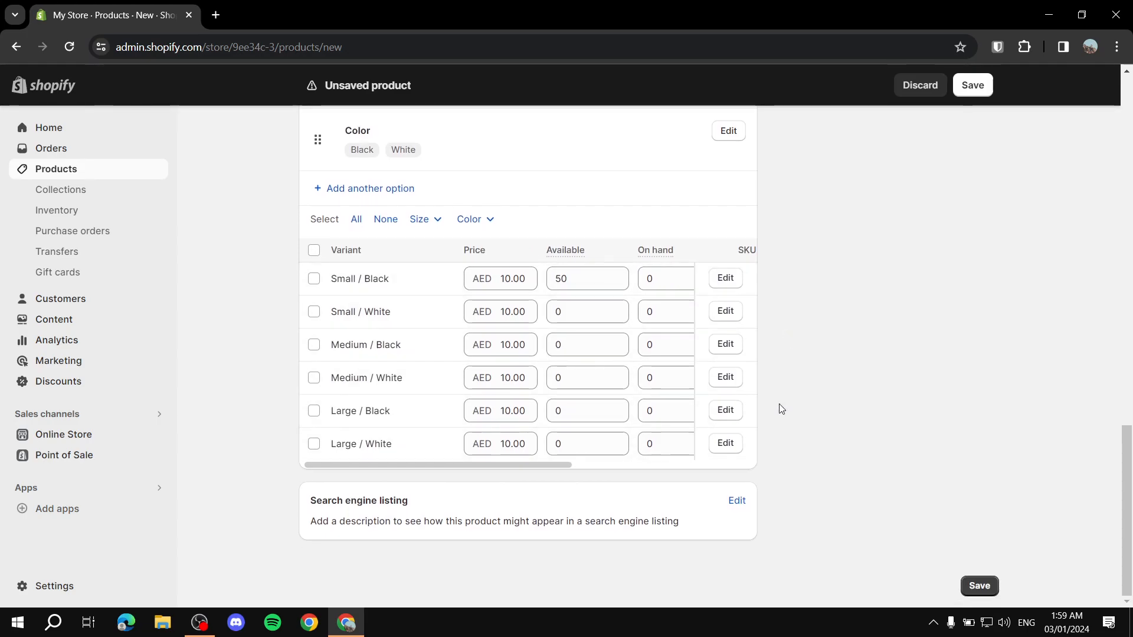
Step: Append ' -' to the search listing page title so it reads 'Example shirt -', leaving meta description empty and handle example-shirt
{"action": "left_click", "coordinate": [738, 501]}
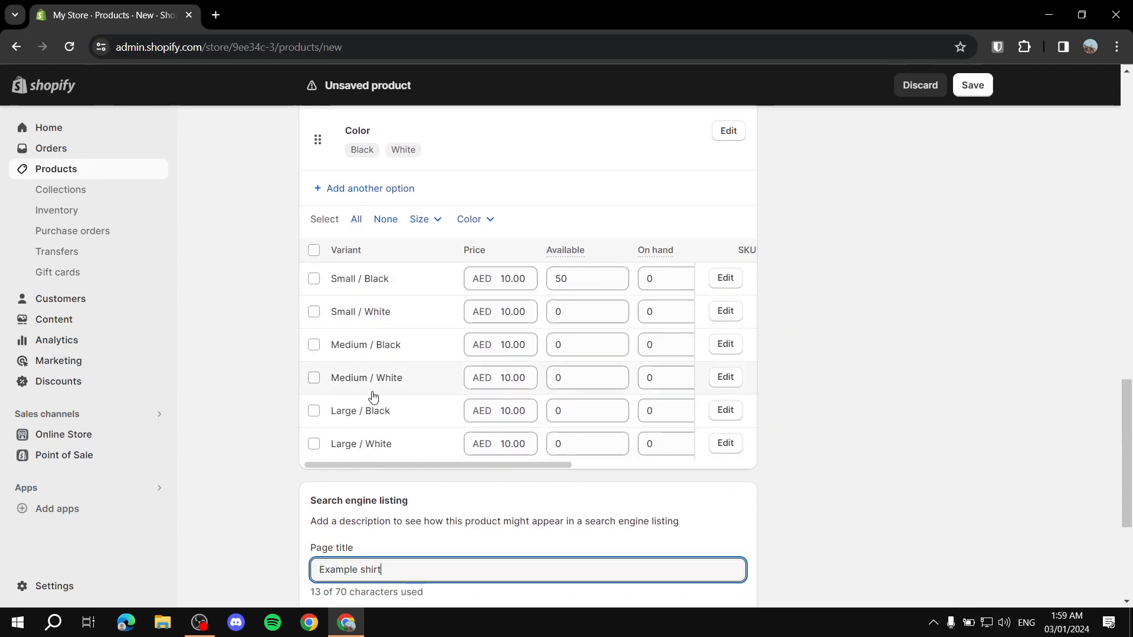
{"action": "scroll", "coordinate": [599, 339], "scroll_direction": "down", "scroll_amount": 4}
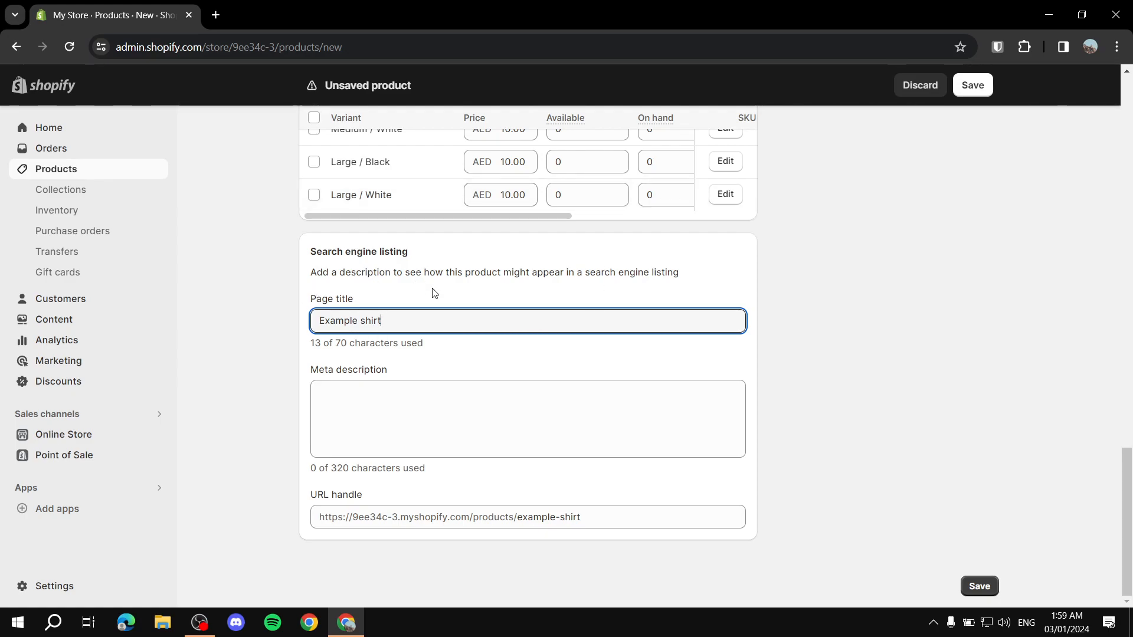
{"action": "left_click_drag", "start_coordinate": [309, 299], "coordinate": [389, 295]}
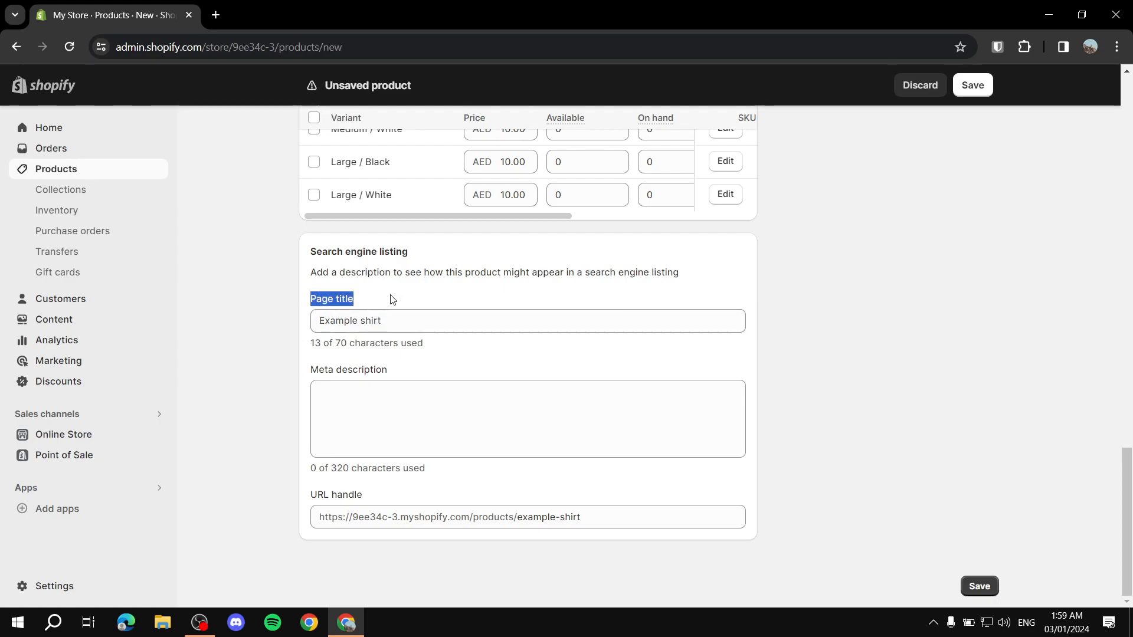
{"action": "left_click", "coordinate": [436, 321]}
{"action": "type", "text": "-"}
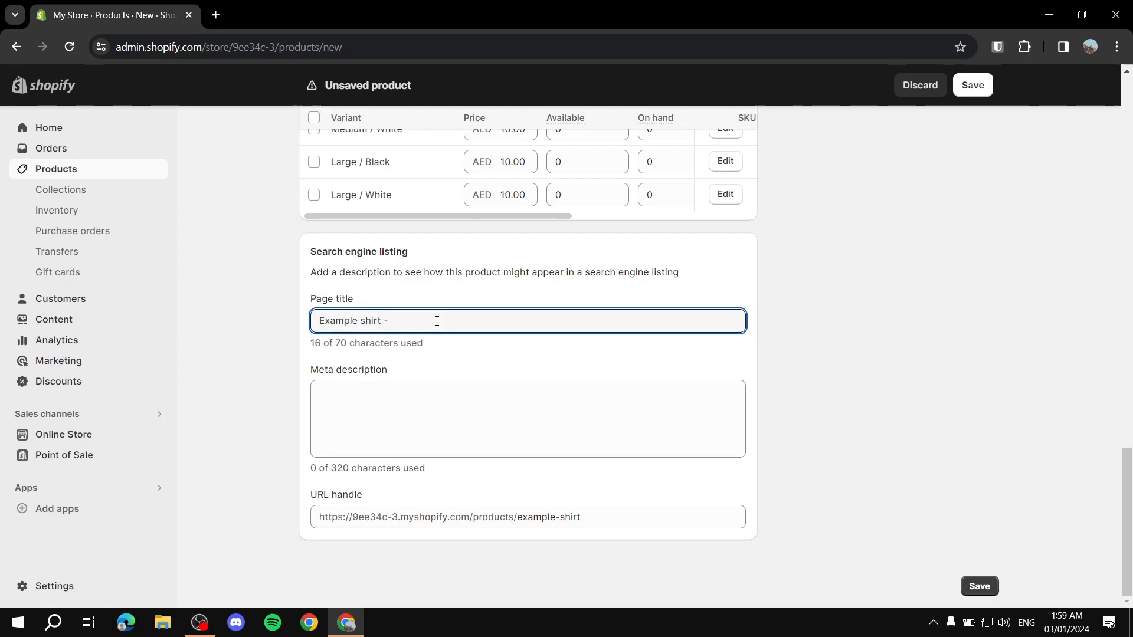
{"action": "left_click", "coordinate": [420, 397]}
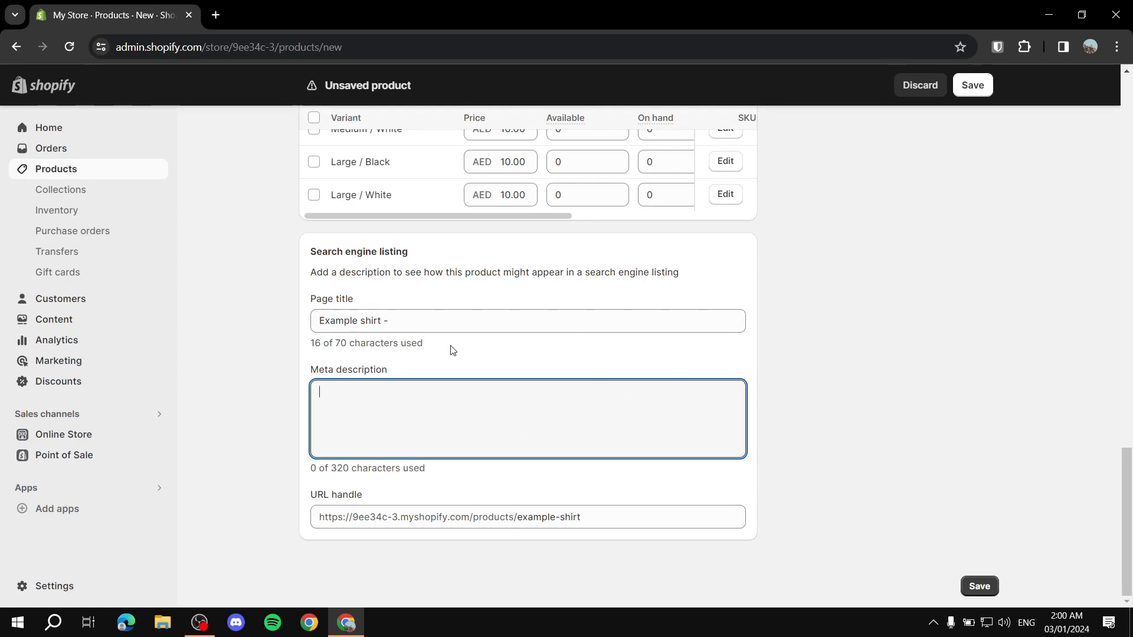
{"action": "left_click_drag", "start_coordinate": [304, 495], "coordinate": [519, 528]}
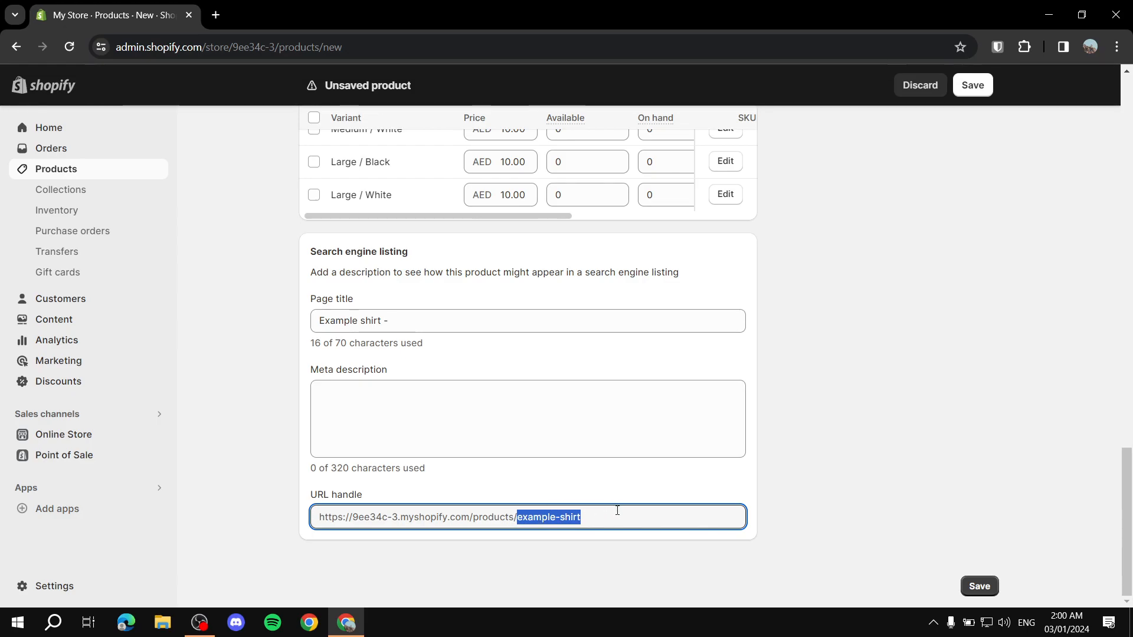
{"action": "left_click", "coordinate": [804, 417]}
{"action": "scroll", "coordinate": [354, 460], "scroll_direction": "up", "scroll_amount": 20}
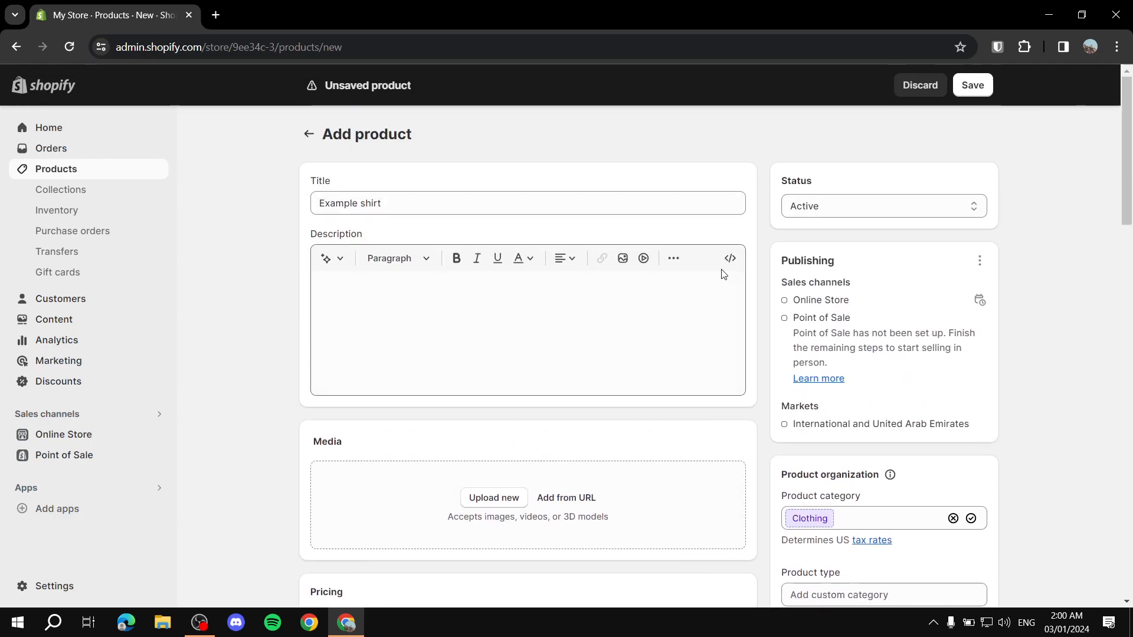
{"action": "left_click_drag", "start_coordinate": [778, 181], "coordinate": [827, 172]}
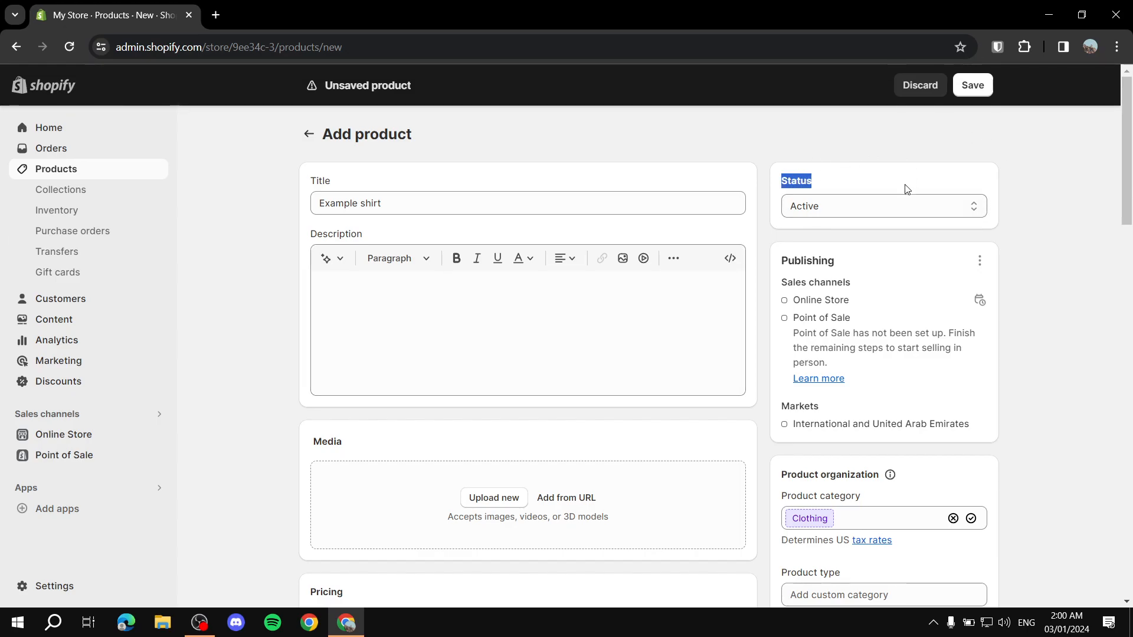
{"action": "left_click", "coordinate": [896, 206]}
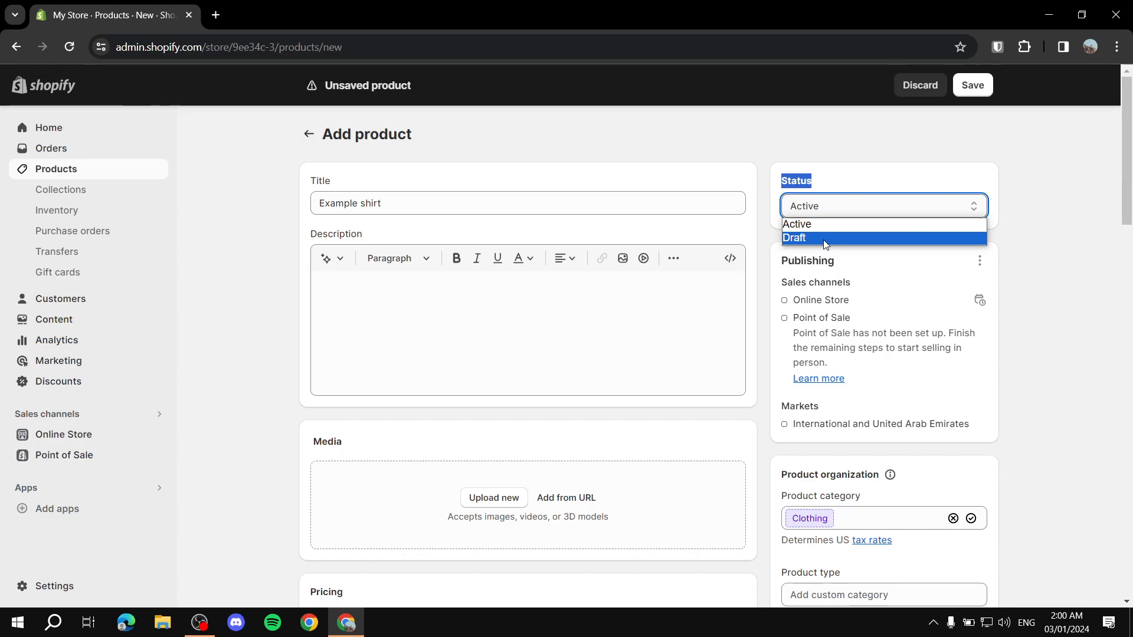
{"action": "left_click", "coordinate": [1060, 200]}
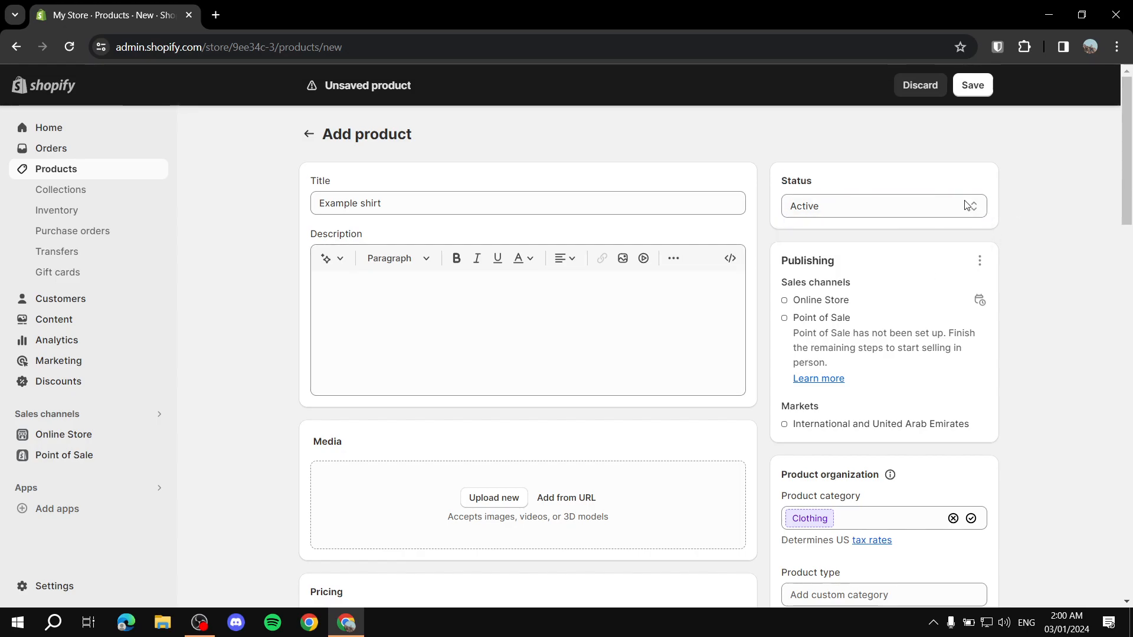
{"action": "scroll", "coordinate": [786, 139], "scroll_direction": "down", "scroll_amount": 1}
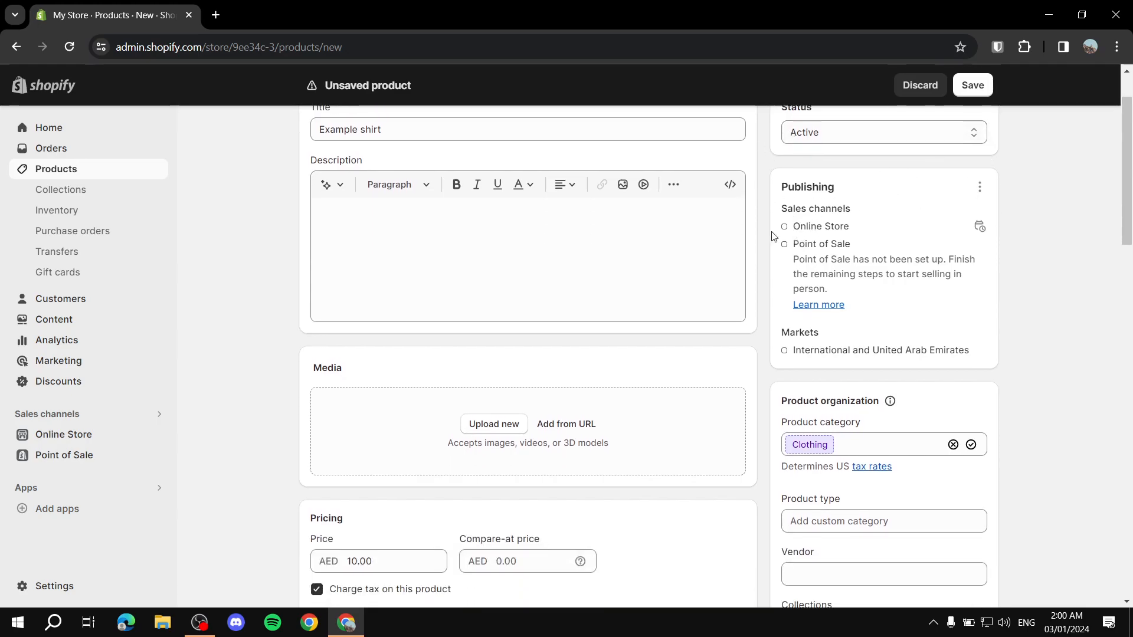
{"action": "scroll", "coordinate": [767, 247], "scroll_direction": "down", "scroll_amount": 2}
{"action": "scroll", "coordinate": [928, 179], "scroll_direction": "up", "scroll_amount": 2}
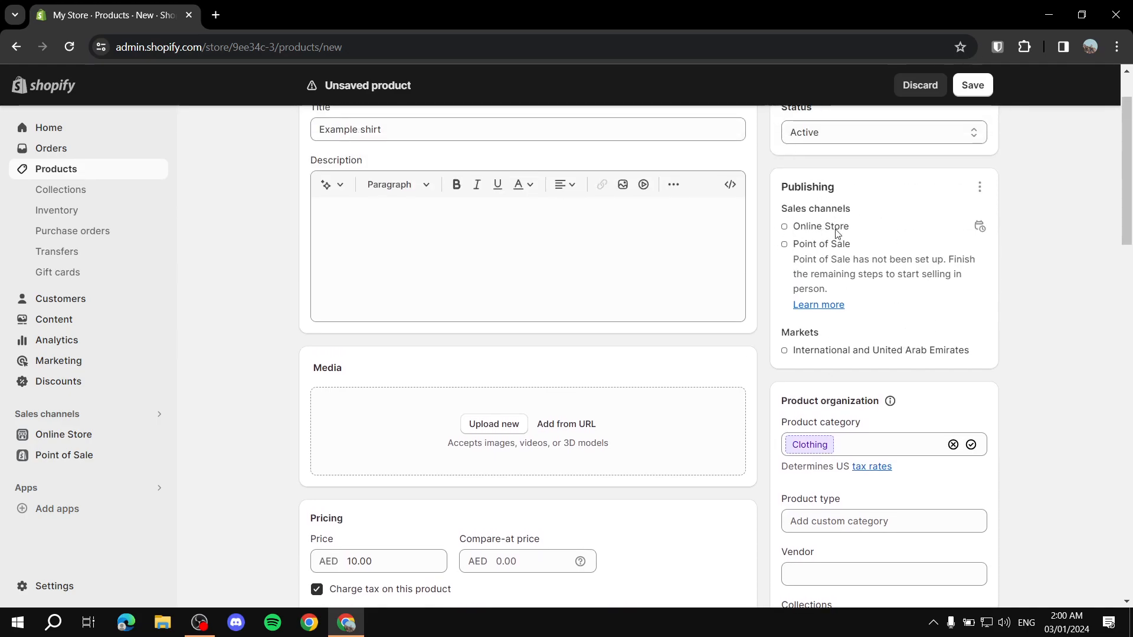
{"action": "scroll", "coordinate": [873, 243], "scroll_direction": "down", "scroll_amount": 2}
{"action": "scroll", "coordinate": [837, 188], "scroll_direction": "up", "scroll_amount": 3}
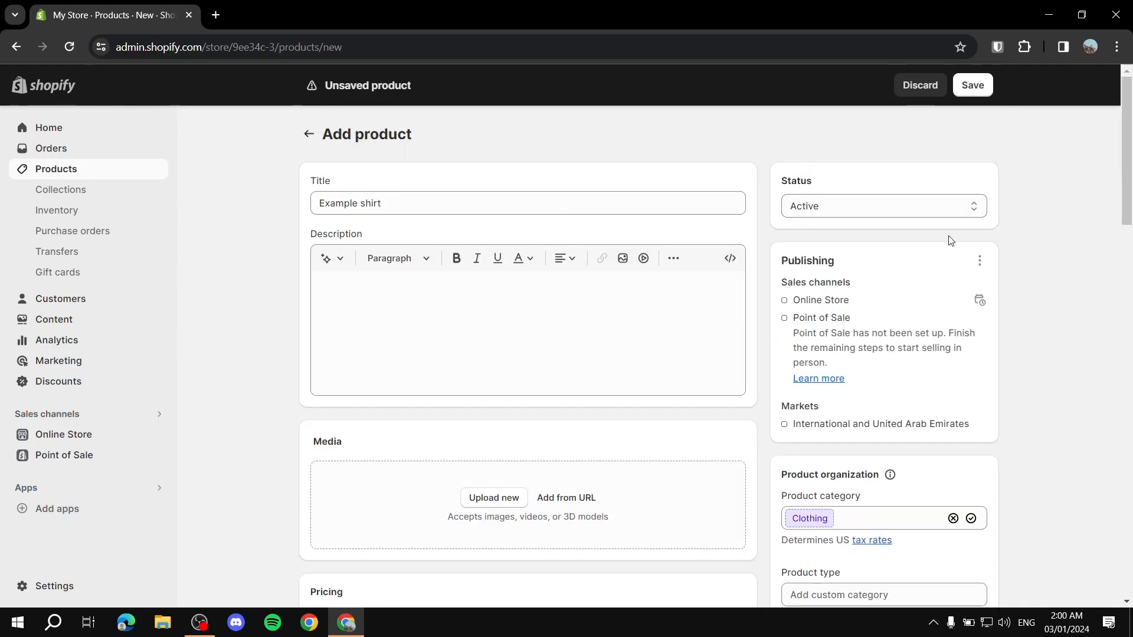
{"action": "left_click", "coordinate": [979, 260]}
{"action": "left_click", "coordinate": [1041, 235]}
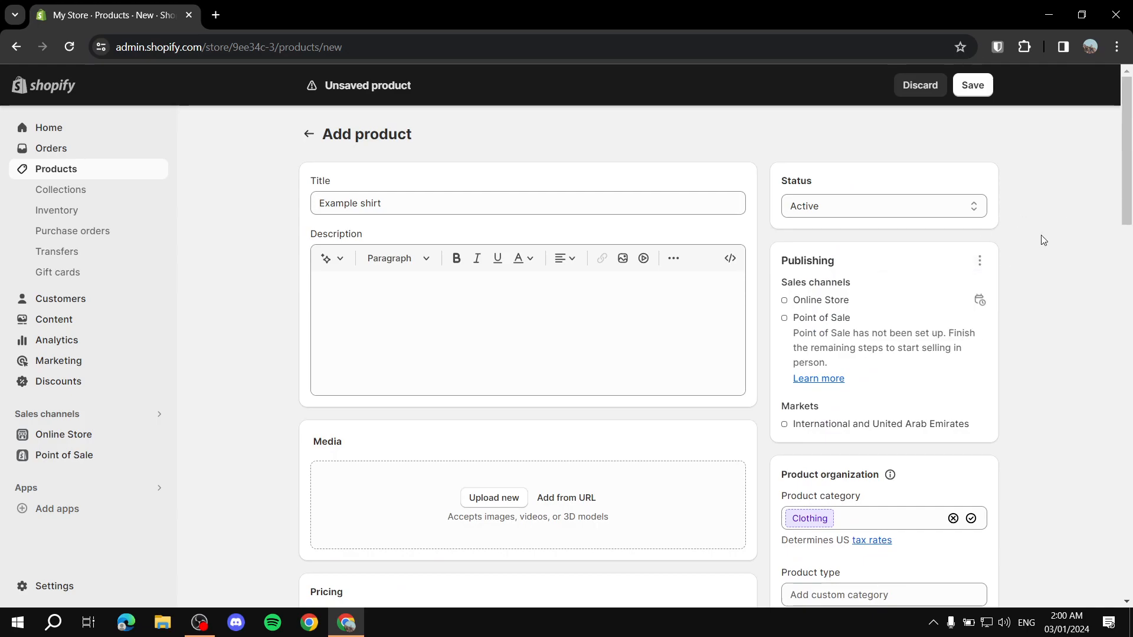
{"action": "left_click", "coordinate": [980, 260]}
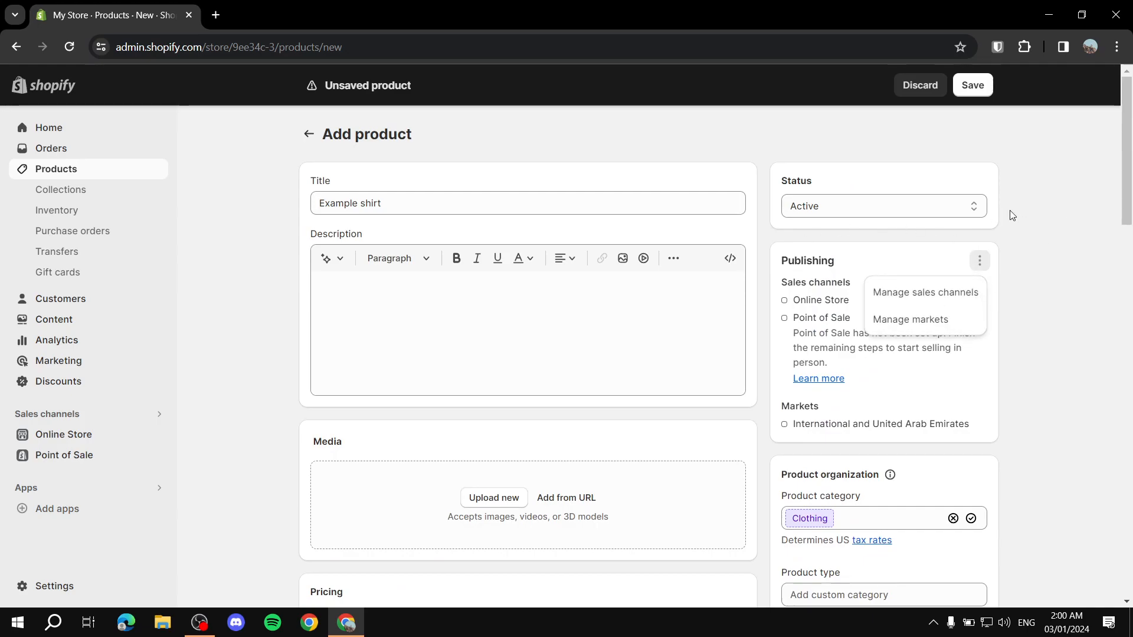
{"action": "left_click", "coordinate": [1067, 270]}
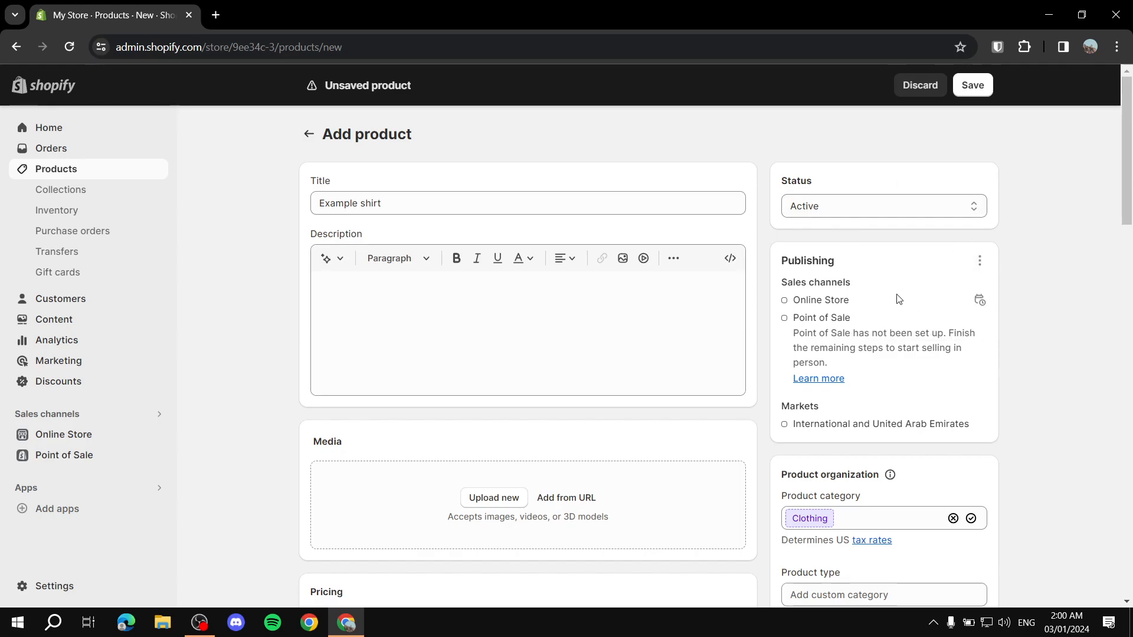
{"action": "scroll", "coordinate": [883, 350], "scroll_direction": "down", "scroll_amount": 1}
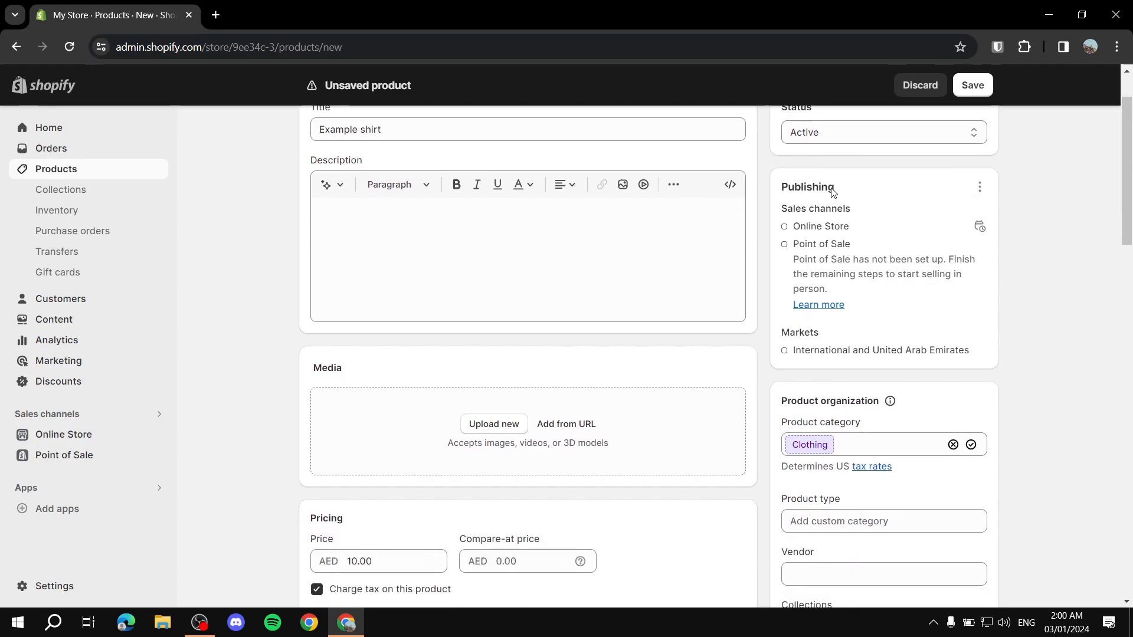
{"action": "scroll", "coordinate": [913, 277], "scroll_direction": "down", "scroll_amount": 3}
{"action": "scroll", "coordinate": [914, 278], "scroll_direction": "down", "scroll_amount": 1}
{"action": "scroll", "coordinate": [943, 169], "scroll_direction": "up", "scroll_amount": 2}
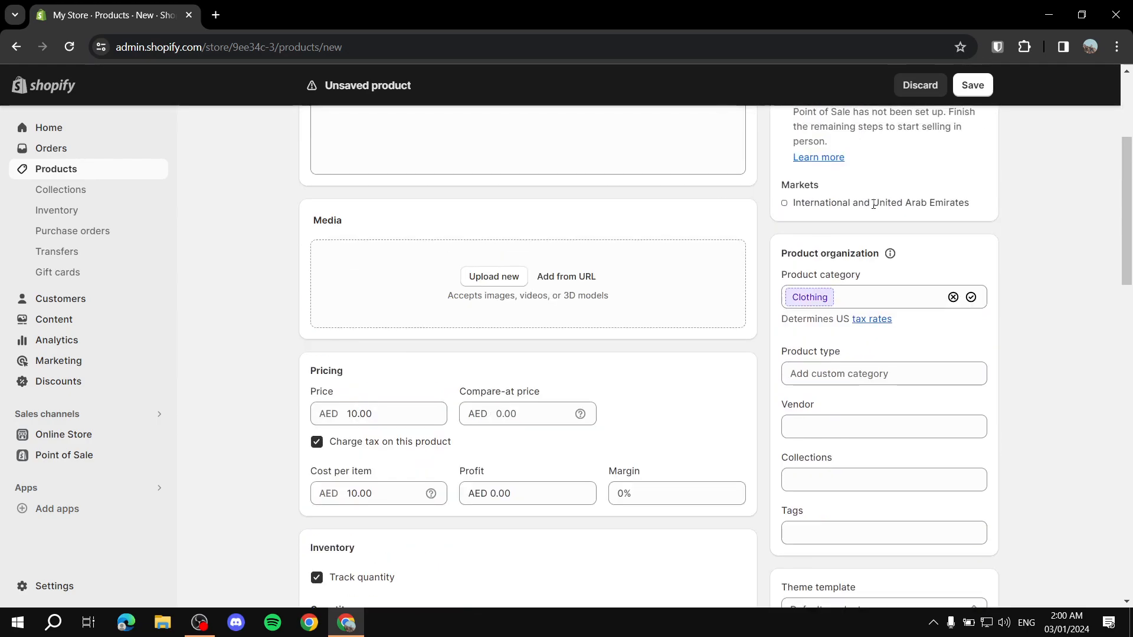
{"action": "scroll", "coordinate": [867, 201], "scroll_direction": "down", "scroll_amount": 1}
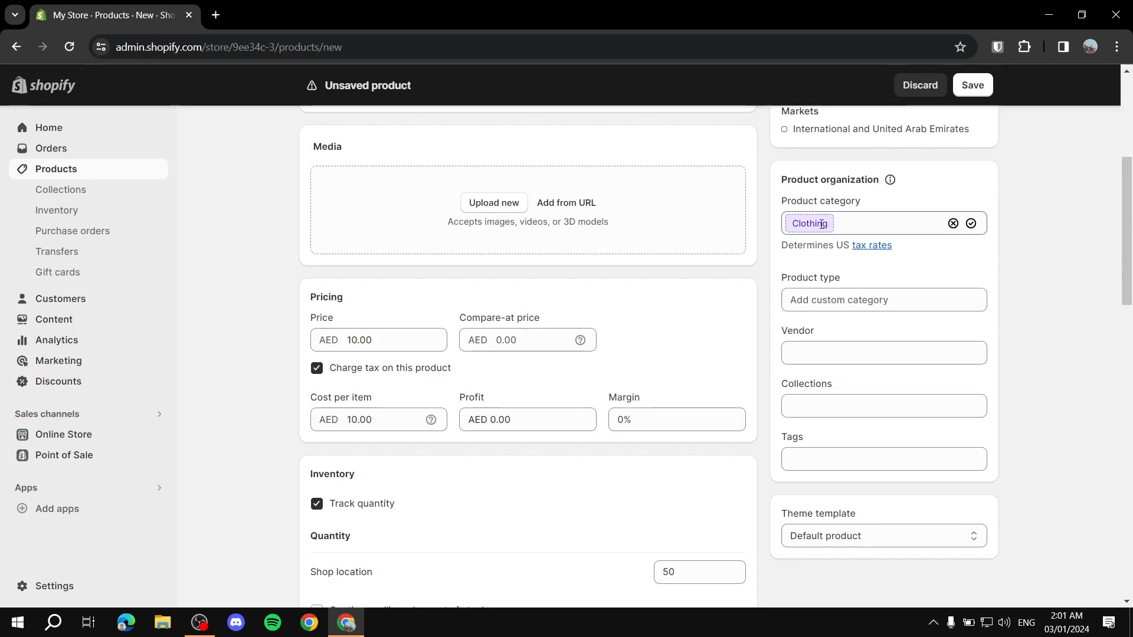
Step: Enter Shirt as the product type, leaving the product category unchanged
{"action": "scroll", "coordinate": [696, 212], "scroll_direction": "up", "scroll_amount": 4}
{"action": "scroll", "coordinate": [713, 207], "scroll_direction": "down", "scroll_amount": 4}
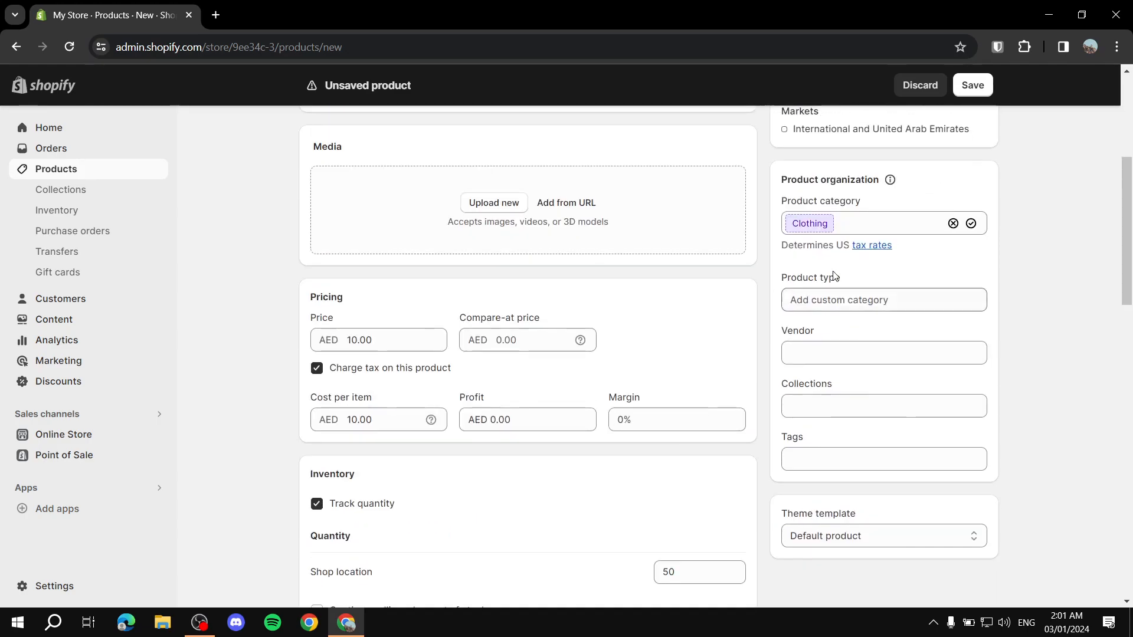
{"action": "left_click", "coordinate": [863, 225]}
{"action": "left_click", "coordinate": [1075, 247]}
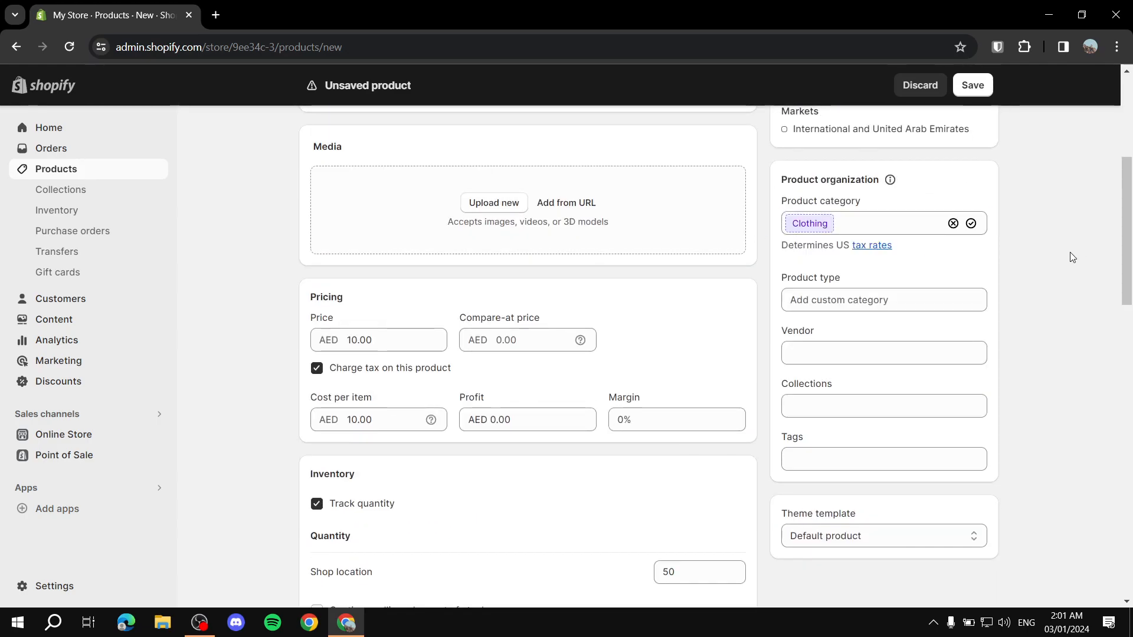
{"action": "left_click", "coordinate": [913, 300]}
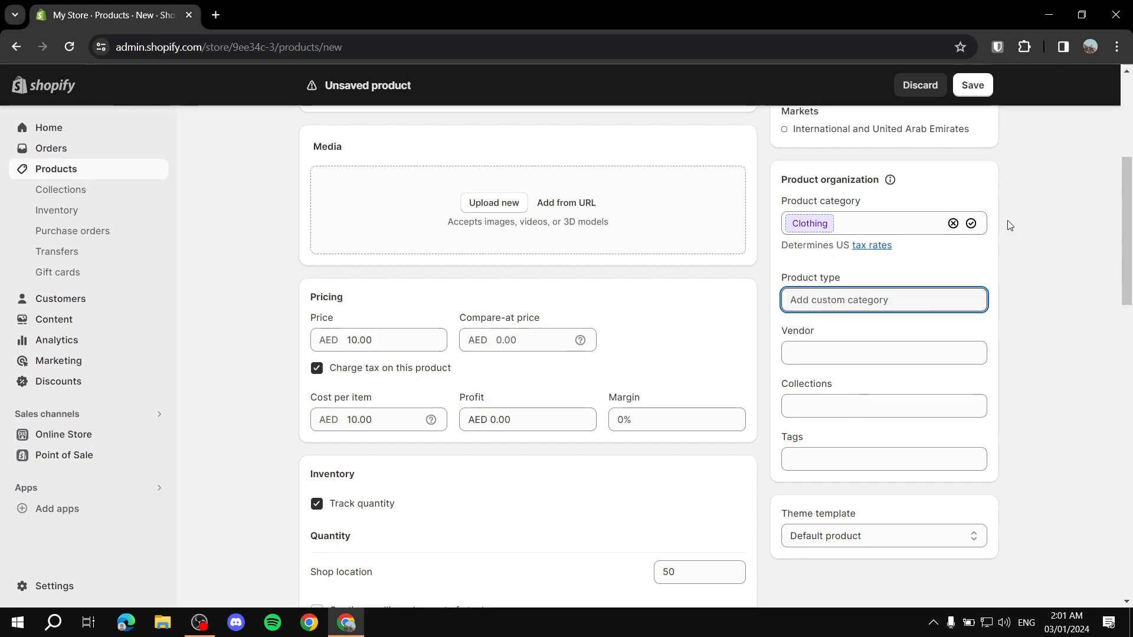
{"action": "type", "text": "Shirt"}
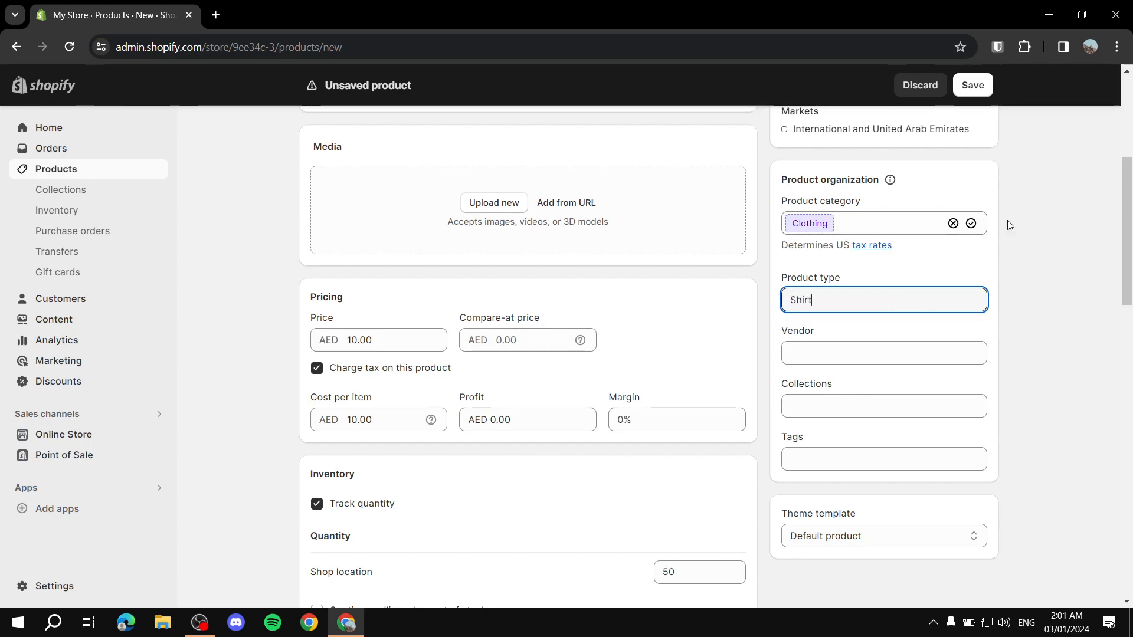
Step: Leave vendor, collections and tags blank and keep the Default product theme template
{"action": "left_click", "coordinate": [892, 358]}
{"action": "scroll", "coordinate": [873, 319], "scroll_direction": "down", "scroll_amount": 2}
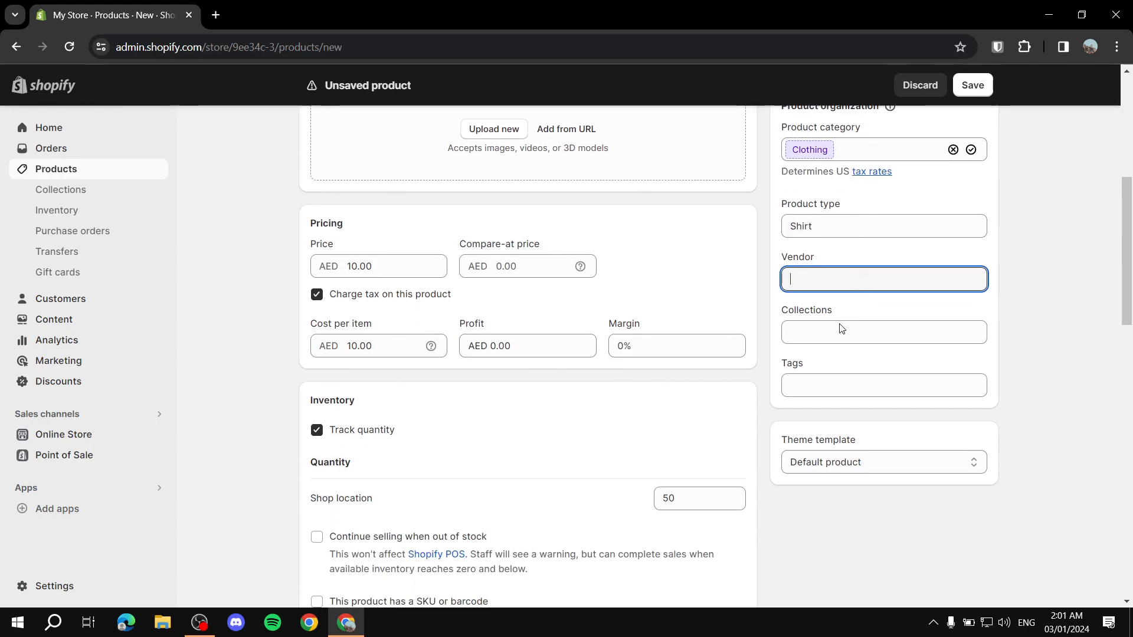
{"action": "left_click", "coordinate": [843, 326]}
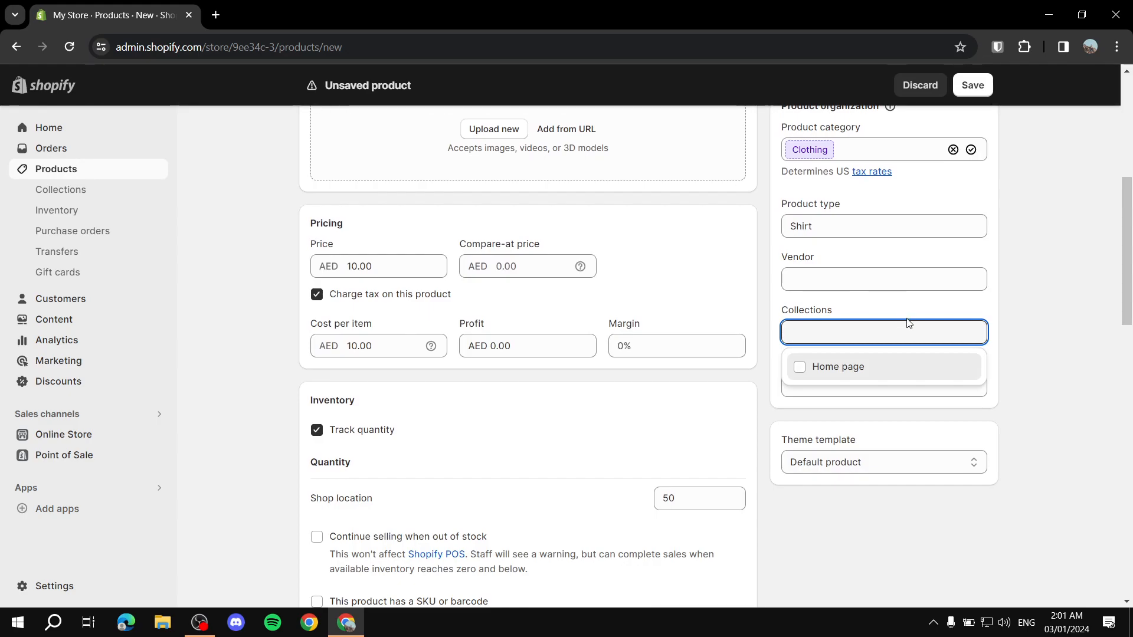
{"action": "left_click", "coordinate": [1042, 324]}
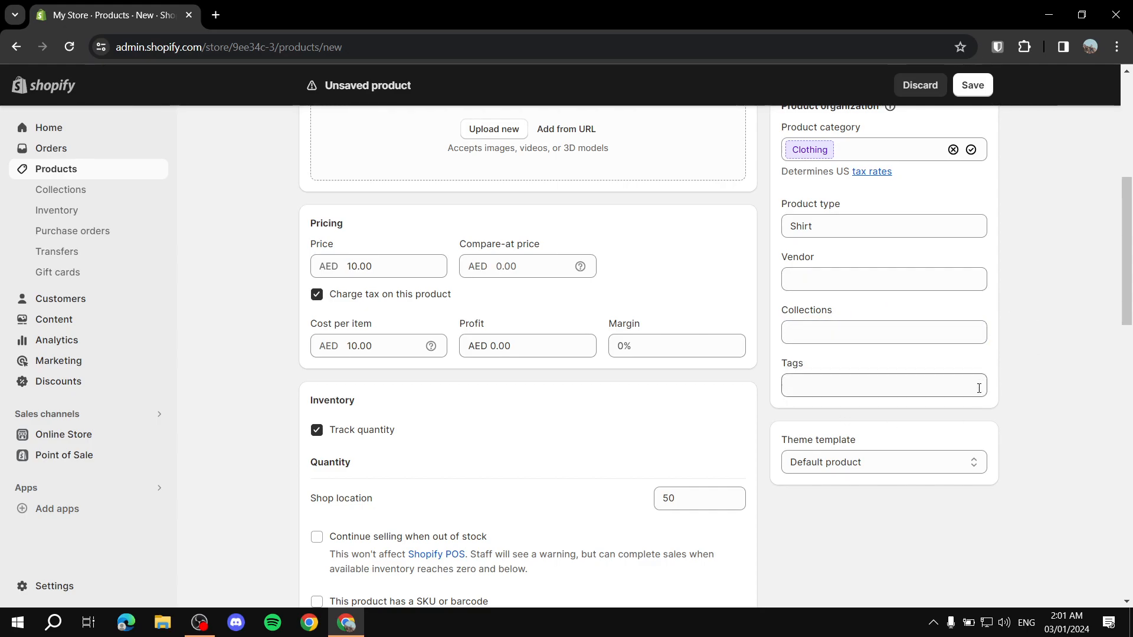
{"action": "left_click", "coordinate": [841, 384]}
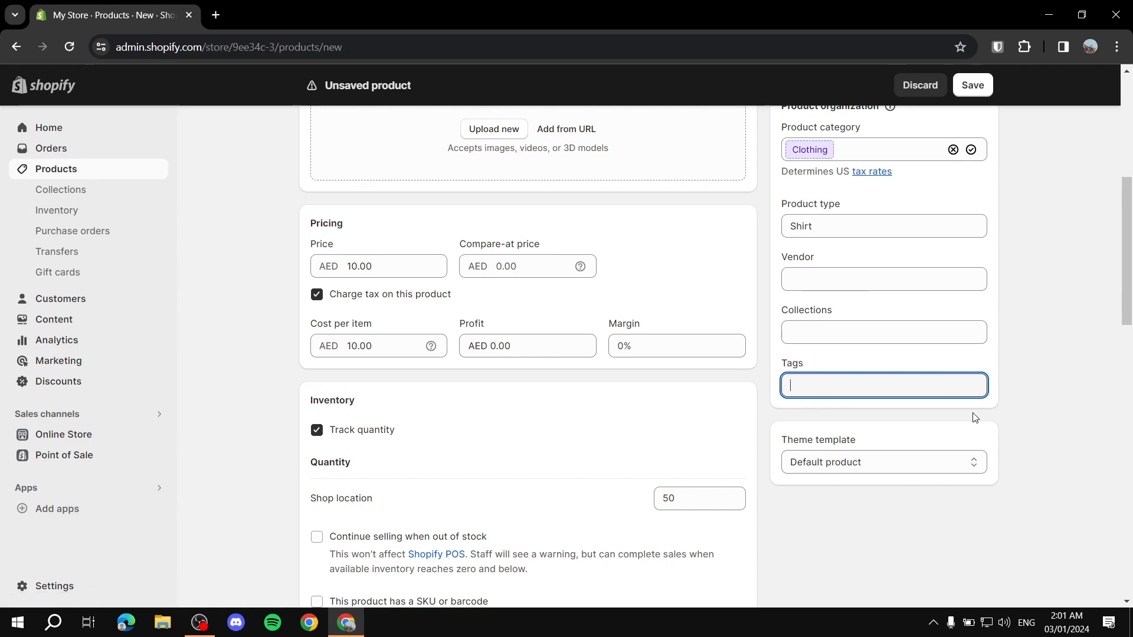
{"action": "scroll", "coordinate": [728, 425], "scroll_direction": "down", "scroll_amount": 8}
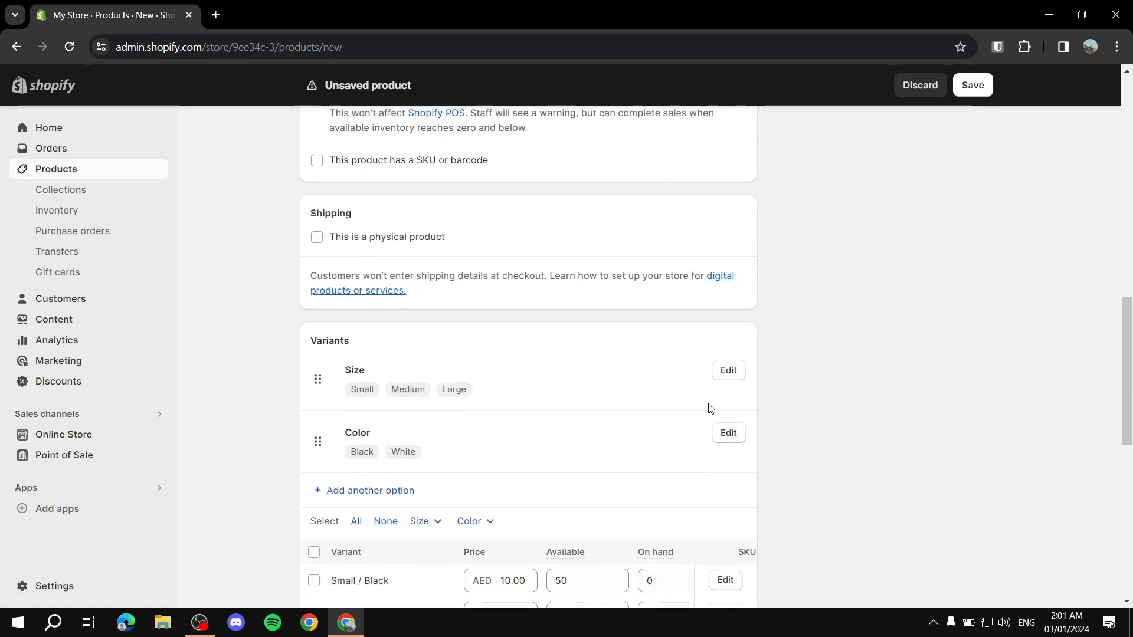
{"action": "scroll", "coordinate": [708, 404], "scroll_direction": "up", "scroll_amount": 8}
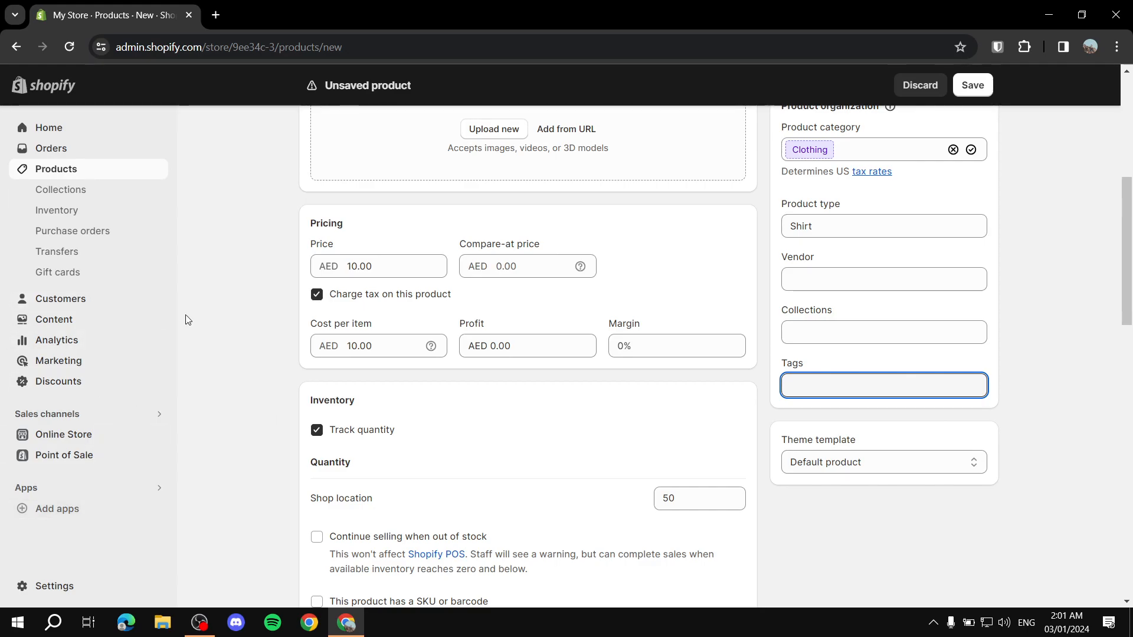
{"action": "scroll", "coordinate": [820, 413], "scroll_direction": "down", "scroll_amount": 1}
{"action": "left_click", "coordinate": [814, 395]}
{"action": "left_click", "coordinate": [819, 396]}
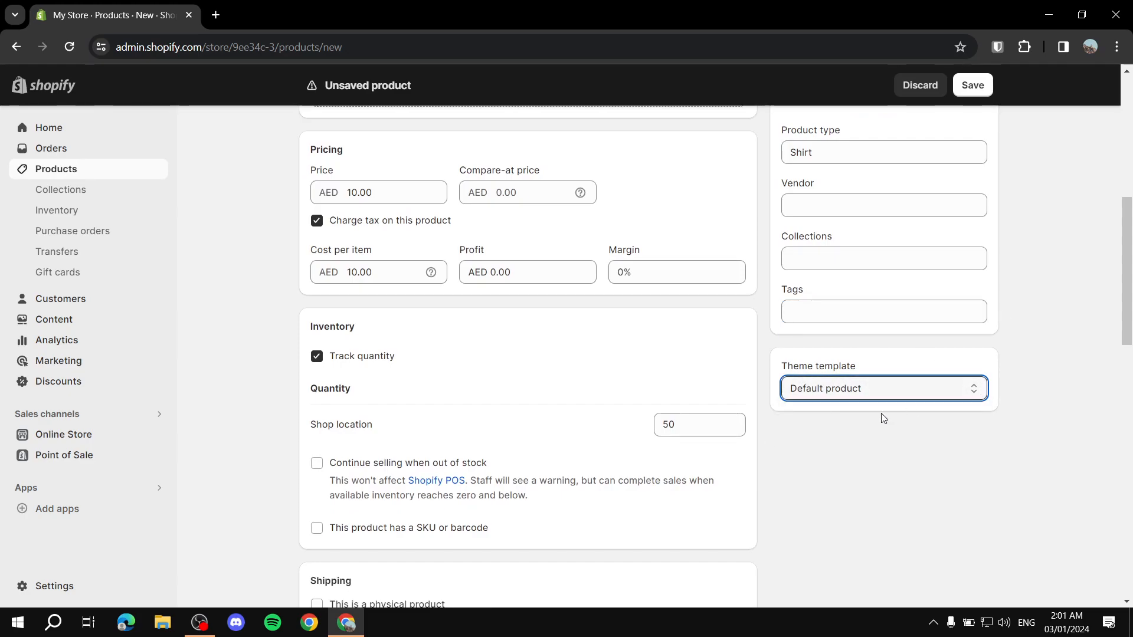
{"action": "scroll", "coordinate": [897, 413], "scroll_direction": "down", "scroll_amount": 6}
{"action": "scroll", "coordinate": [867, 409], "scroll_direction": "up", "scroll_amount": 14}
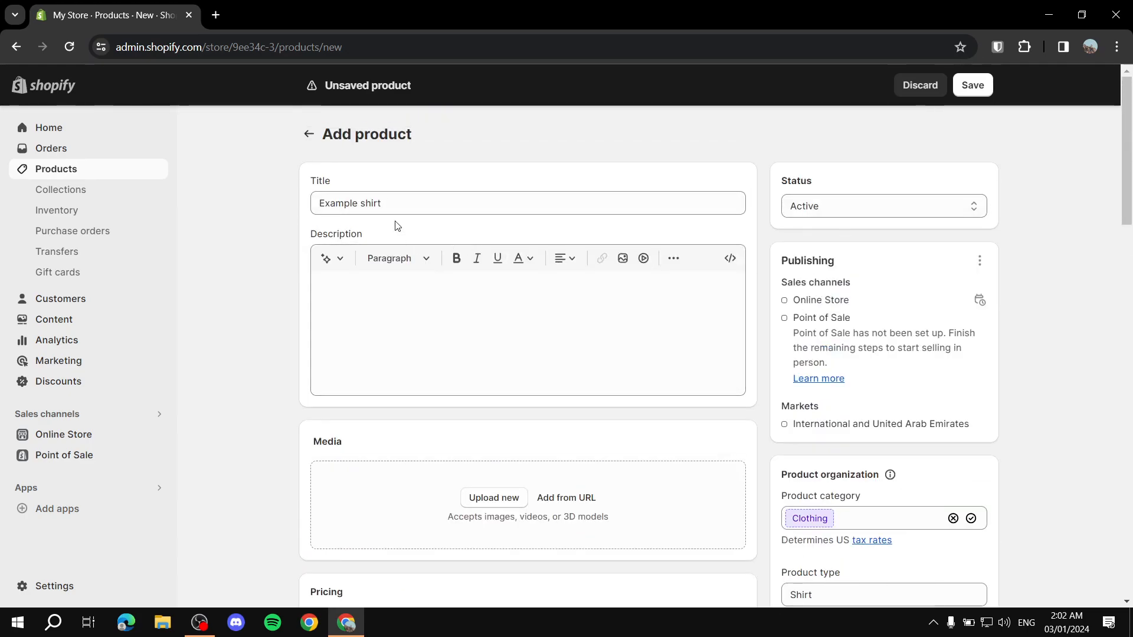
Step: Save the Example shirt product, dismiss the trial notice, and return to the Products list
{"action": "left_click", "coordinate": [973, 86]}
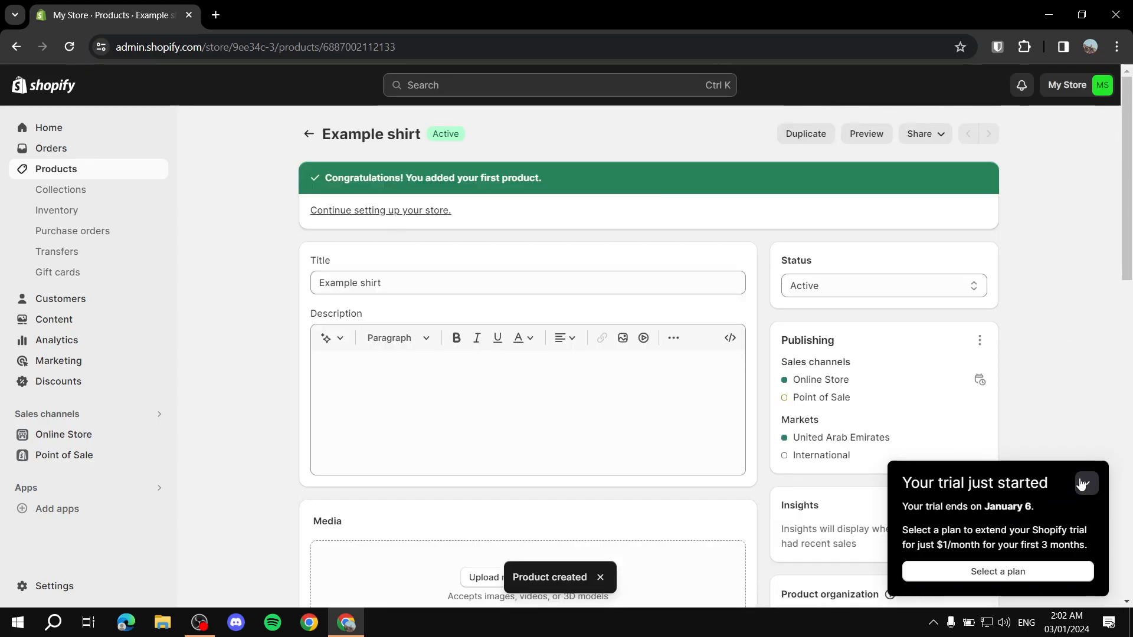
{"action": "left_click", "coordinate": [1084, 483]}
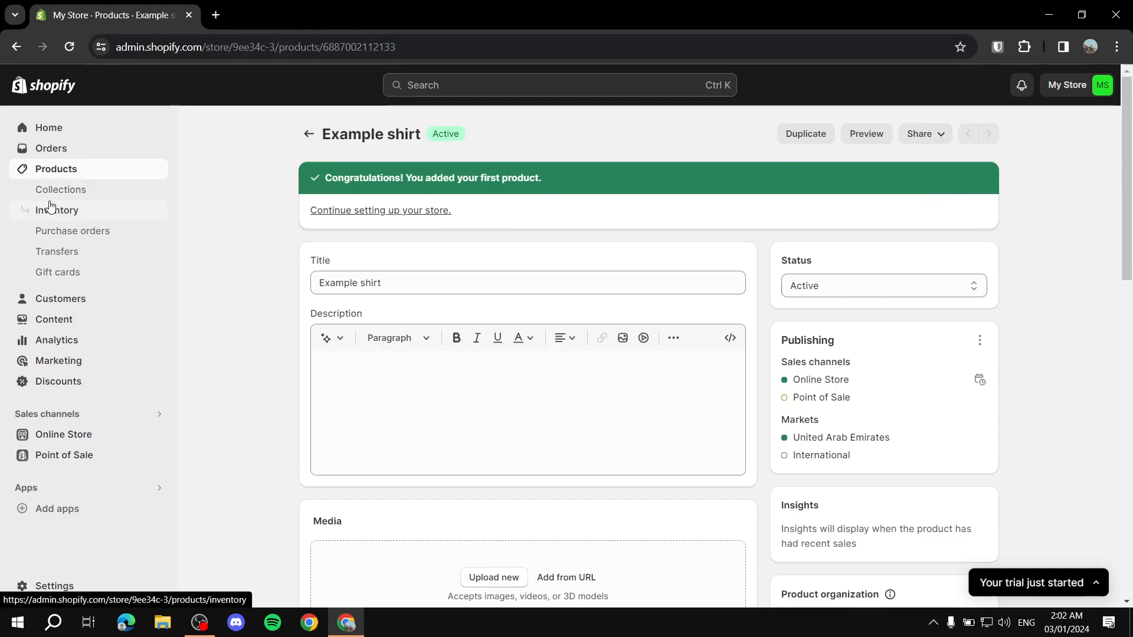
{"action": "left_click", "coordinate": [45, 172]}
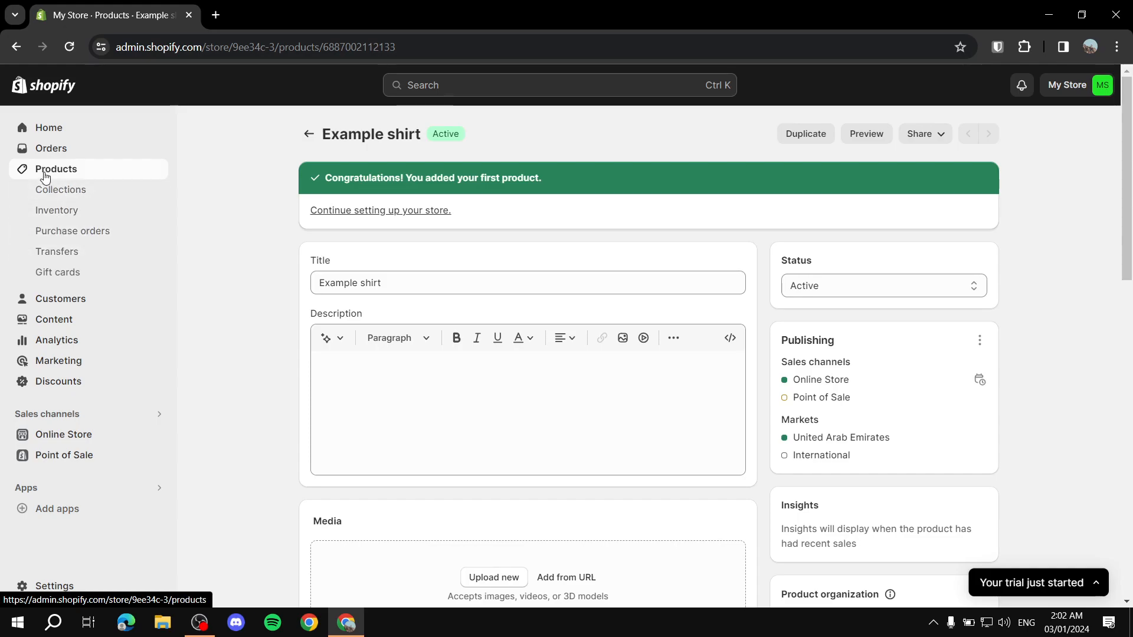